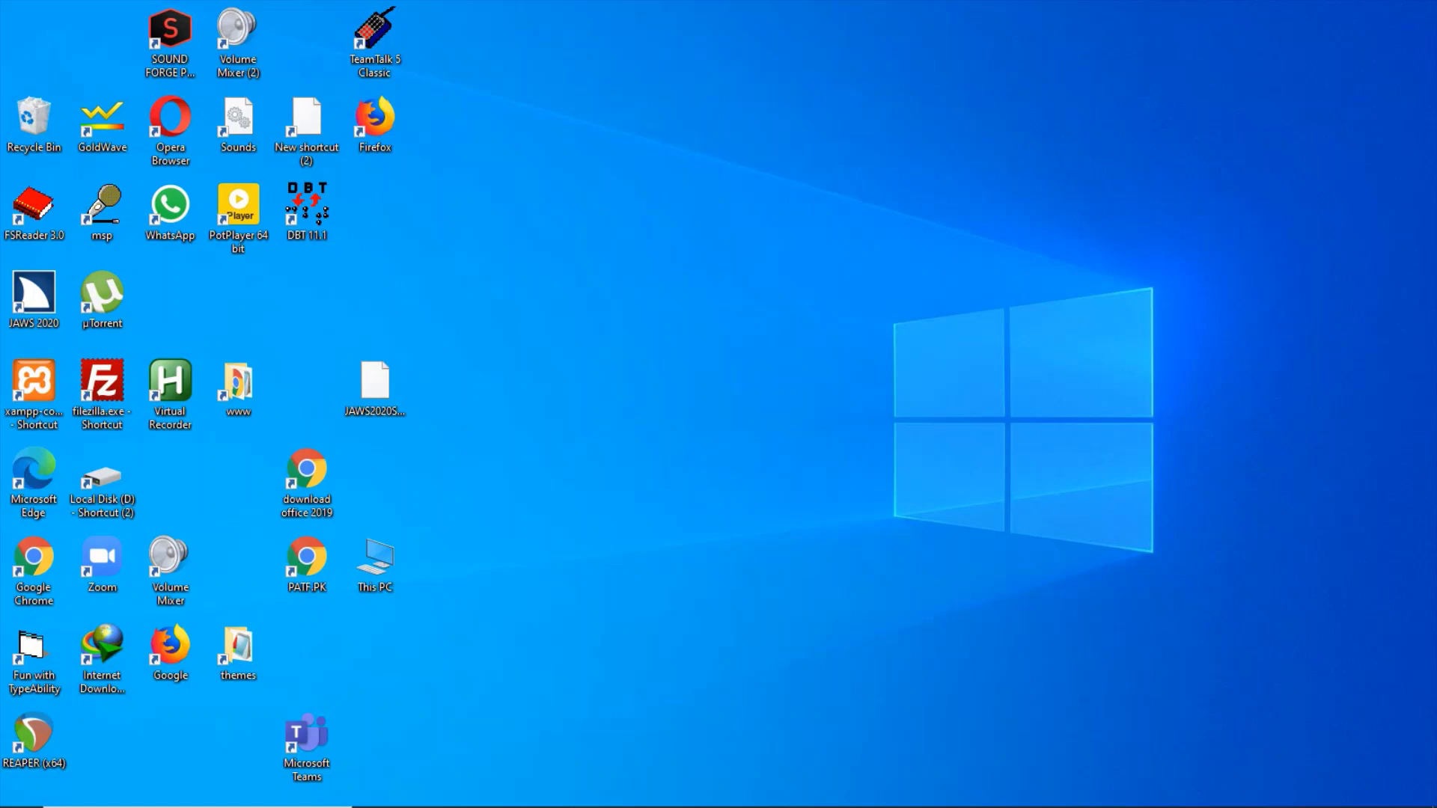
Step: Search Windows for Word using "wo" and open the file location of the Word app
key(super)
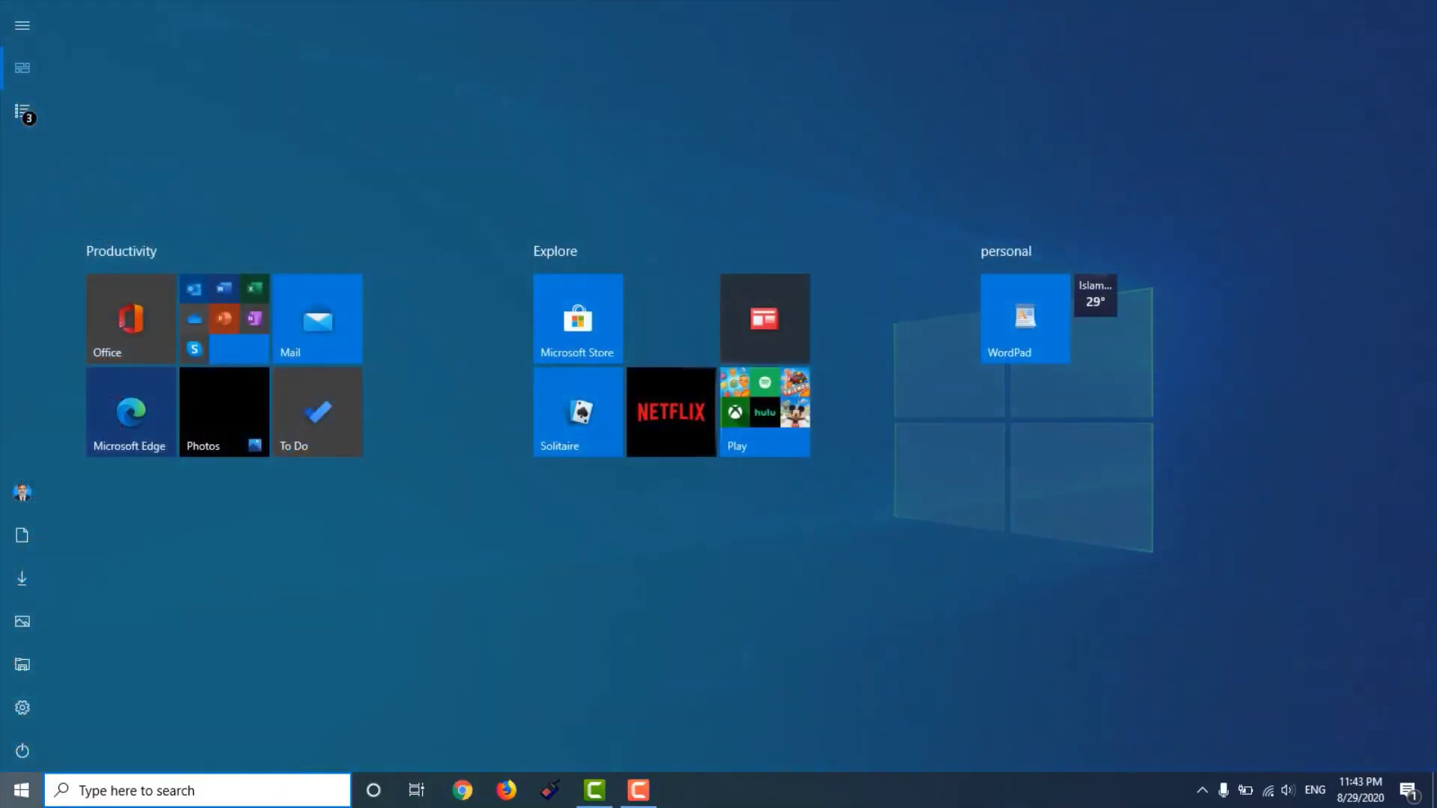
text(wo)
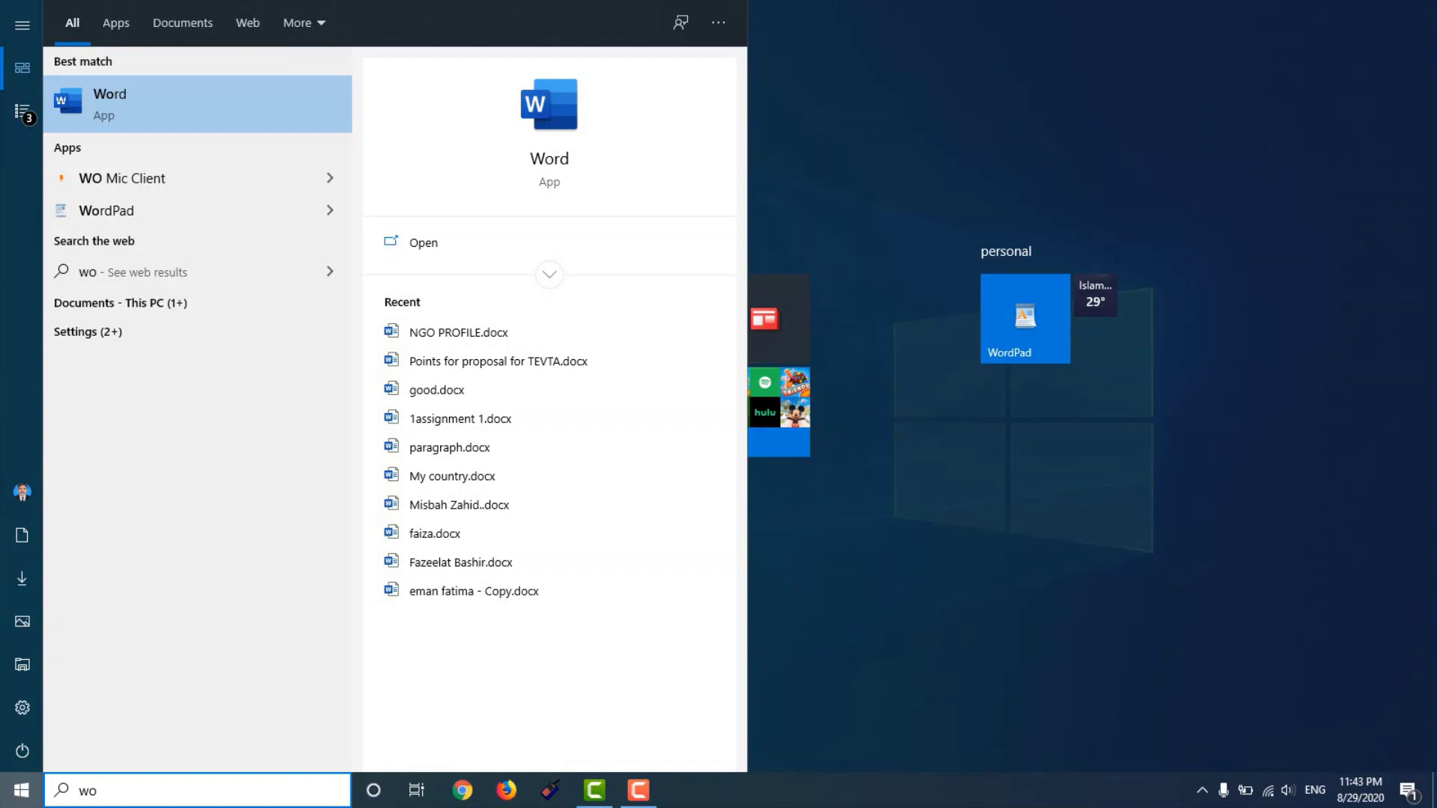
right_click(199, 104)
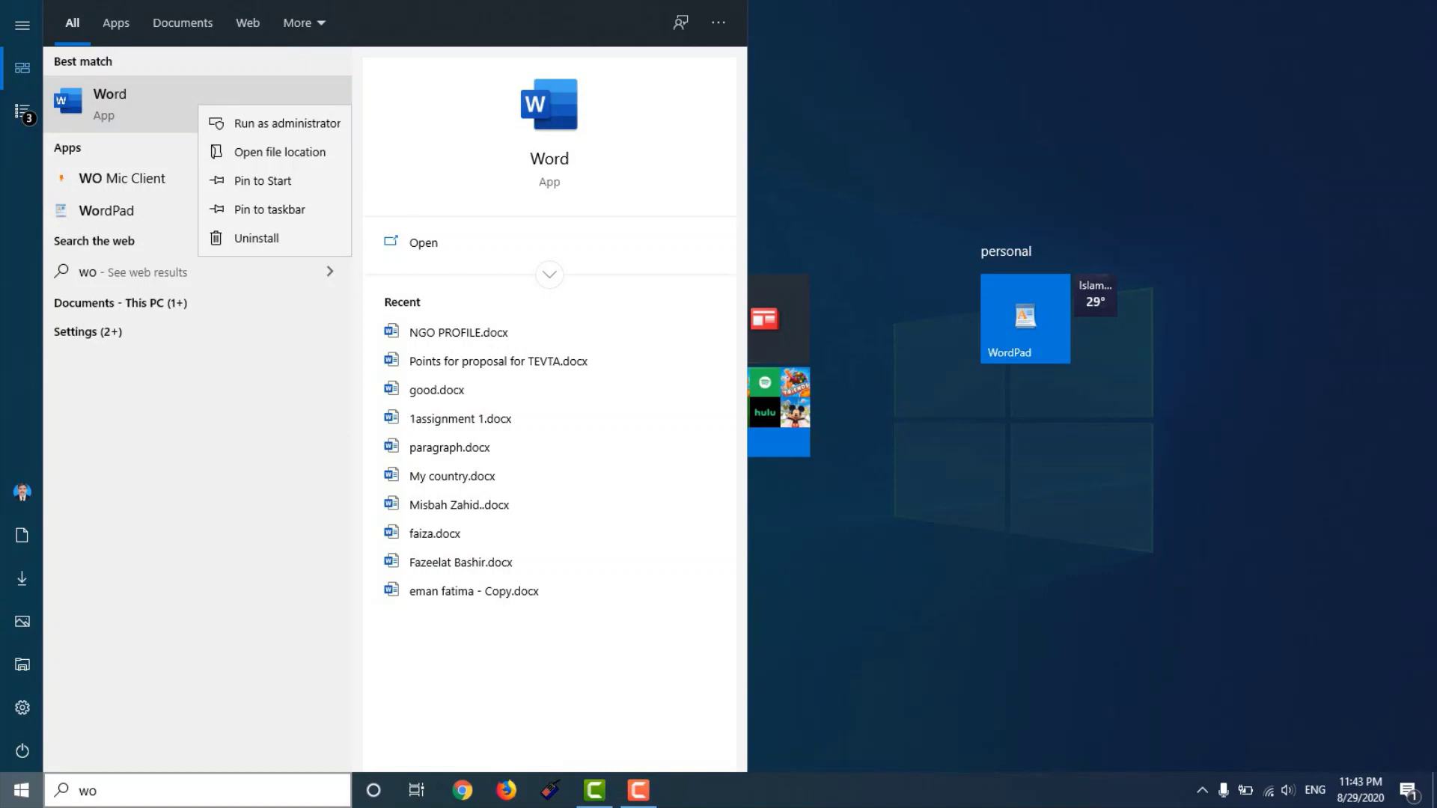
key(Down)
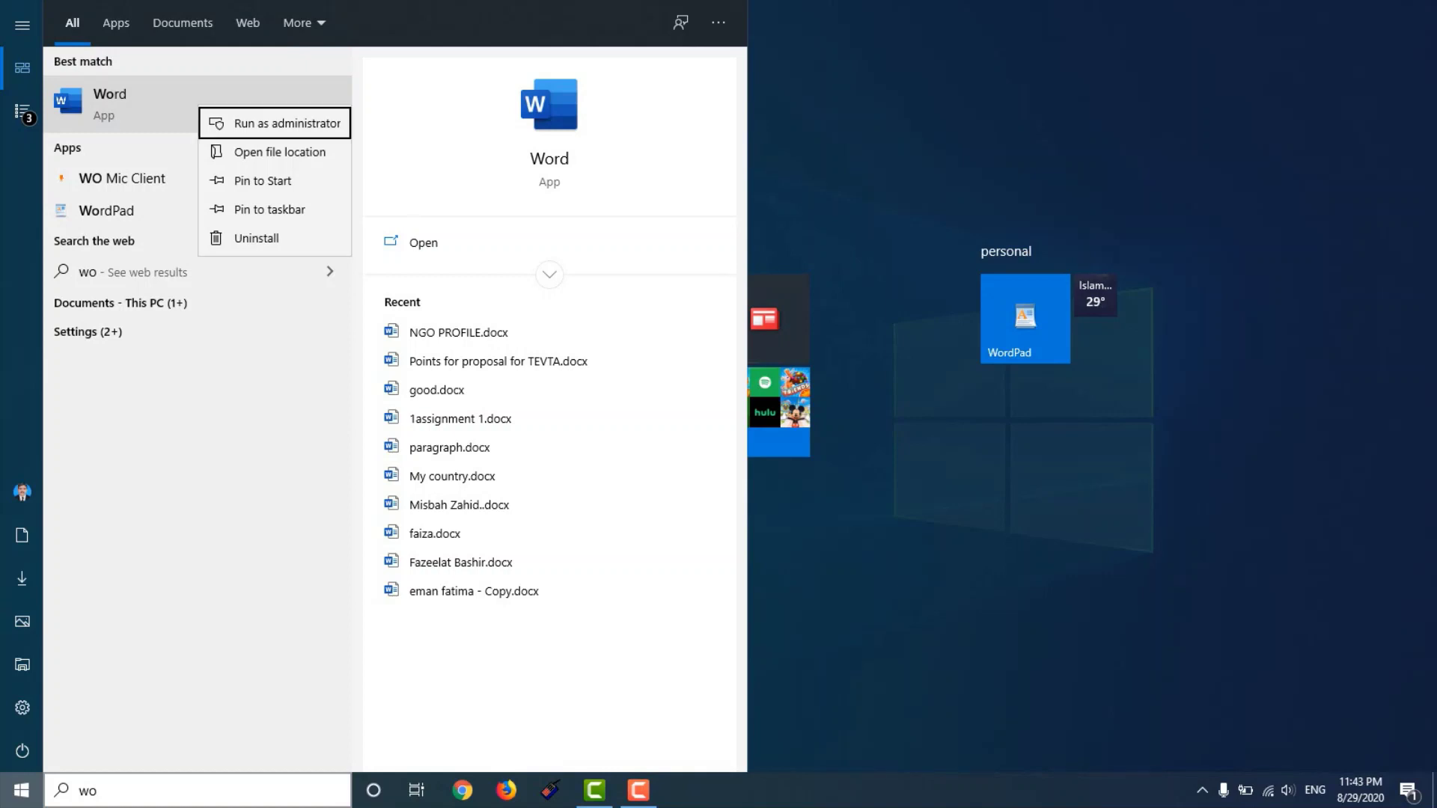
key(Down)
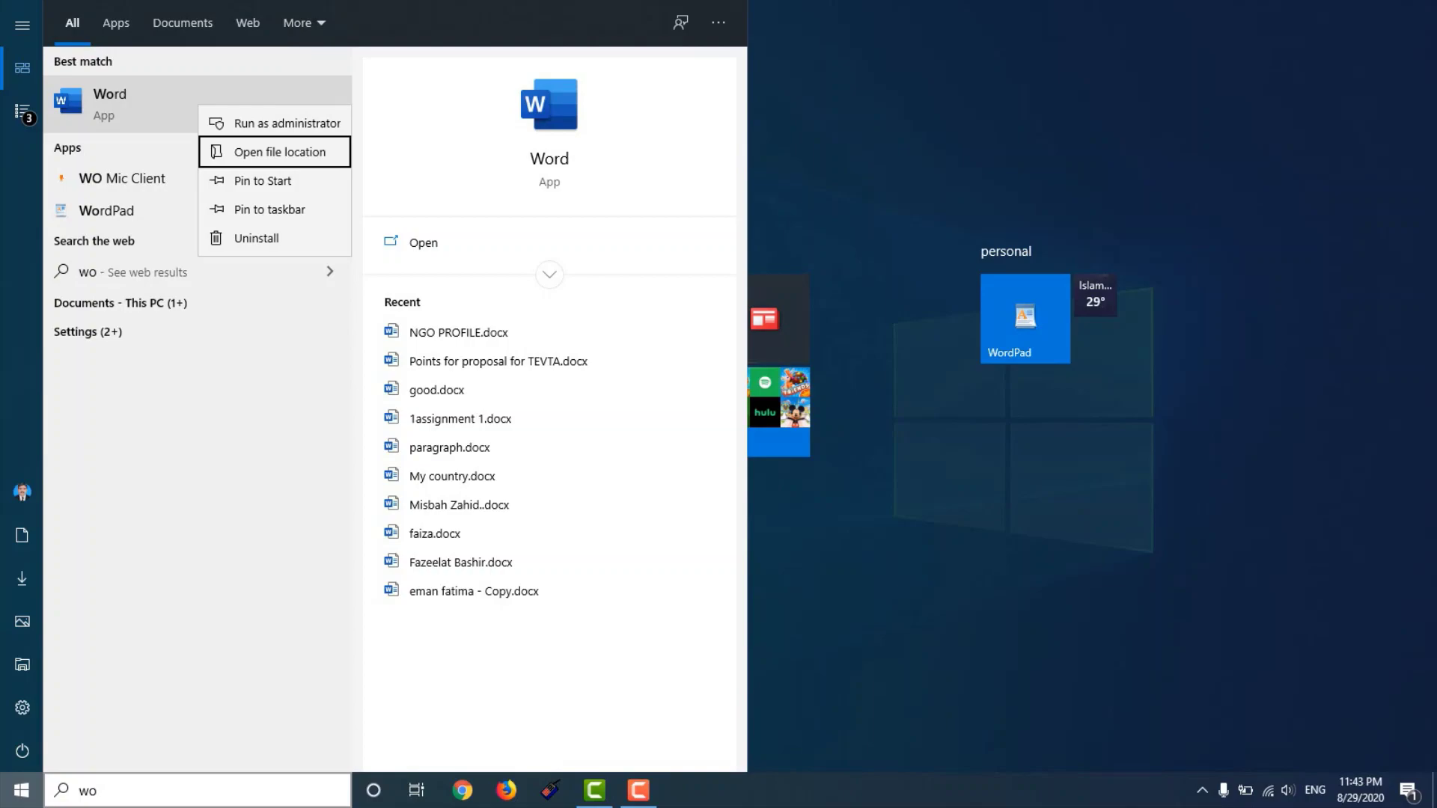
key(Return)
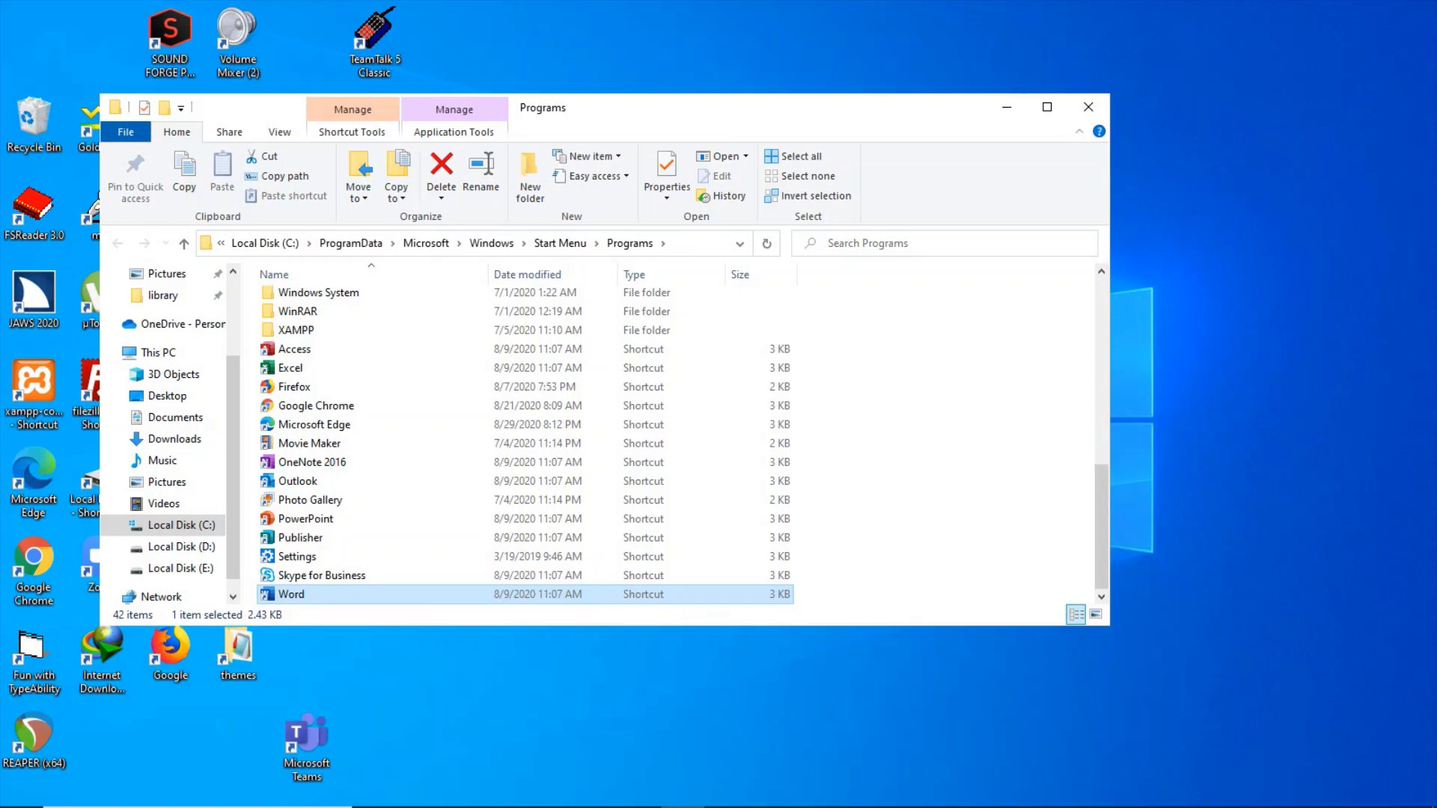
Step: Send the Word item in the Programs folder to the desktop as a shortcut
key(shift+F10)
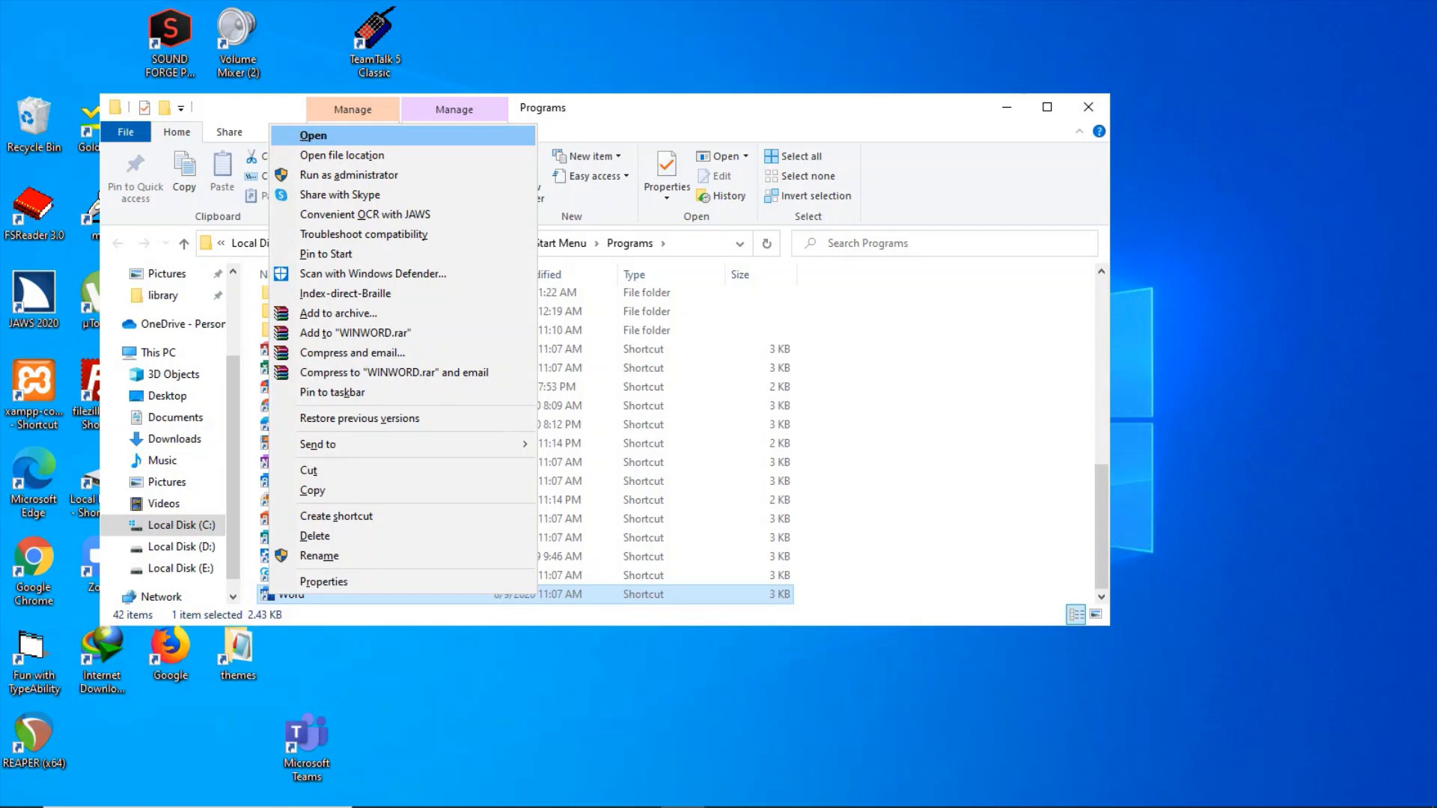
key(n)
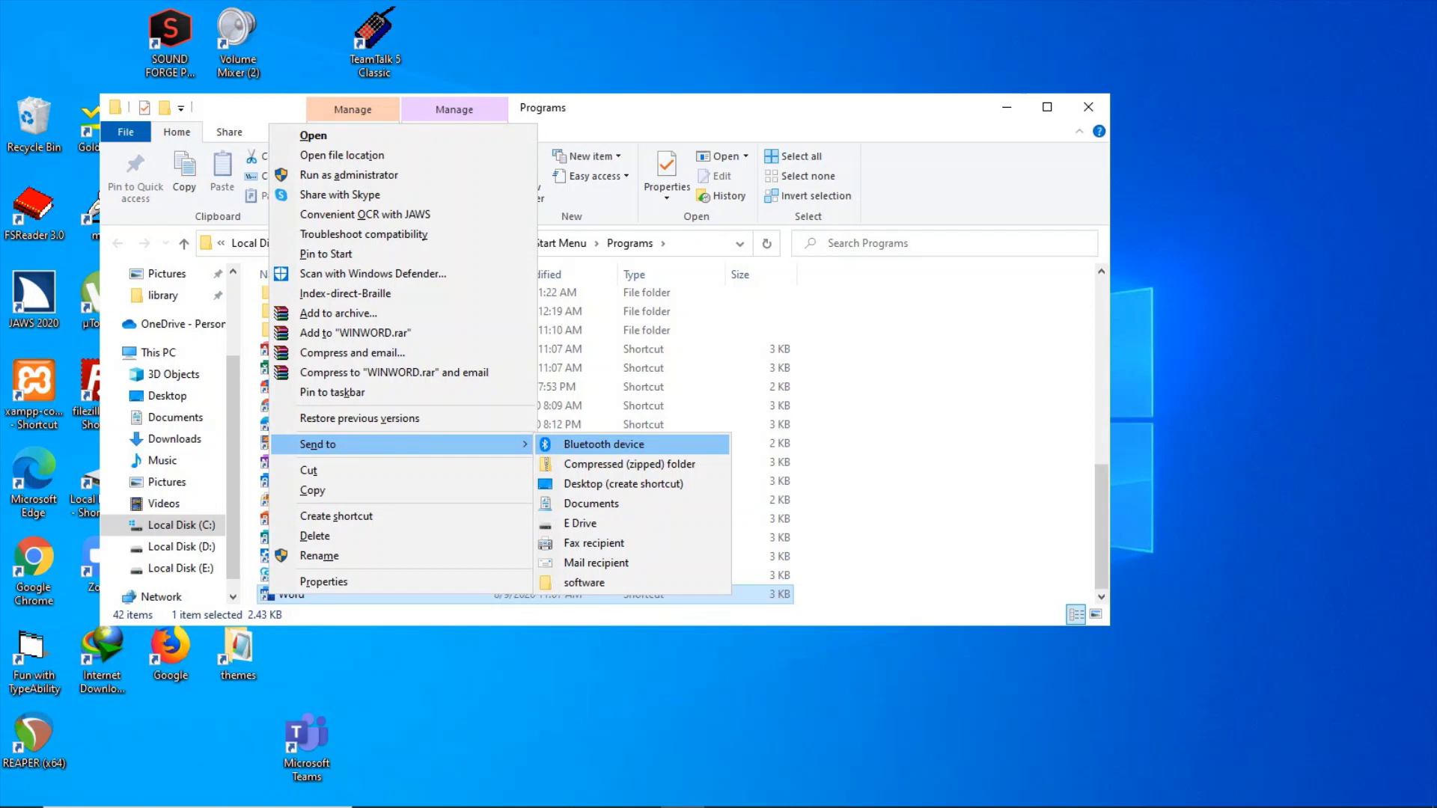
key(Down)
key(Down)
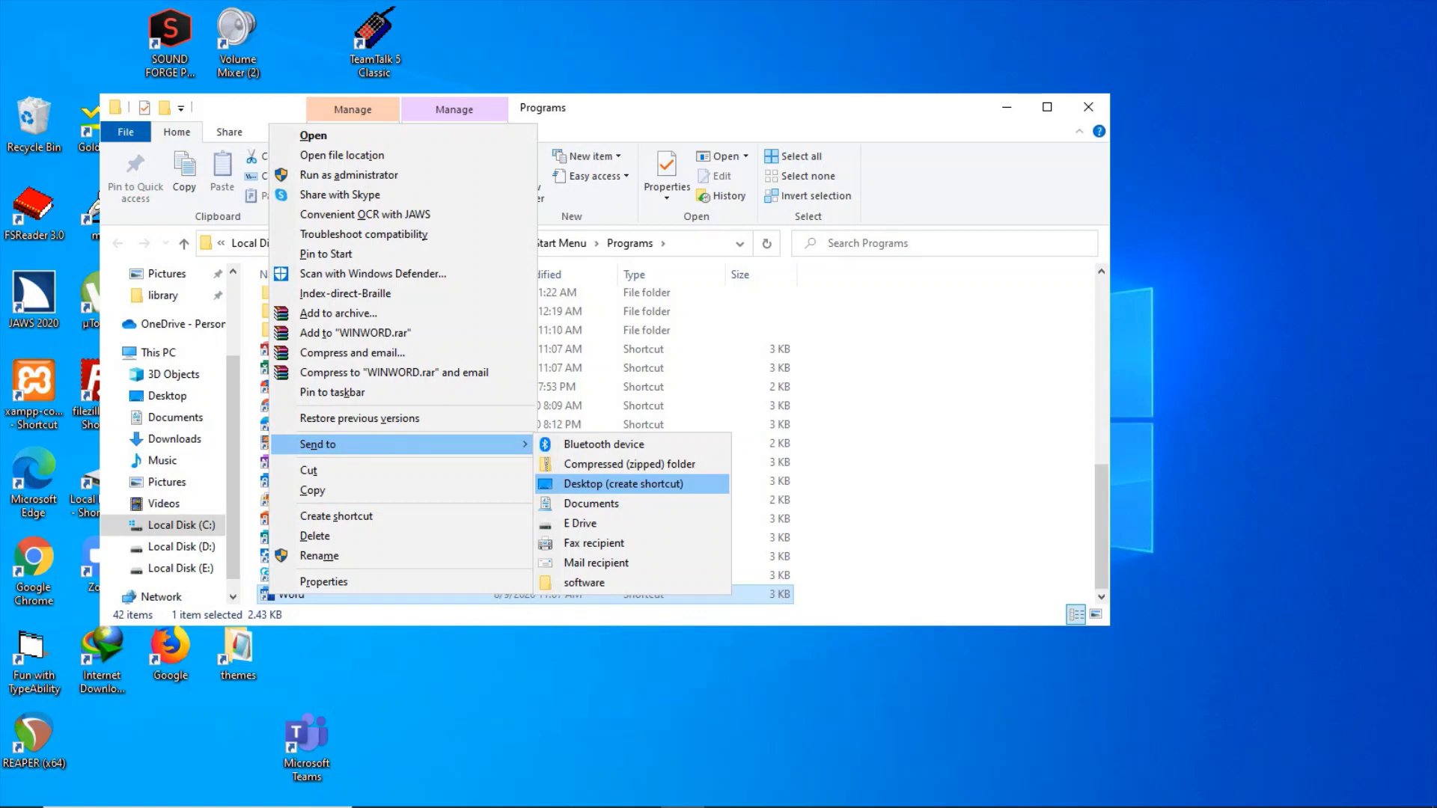
key(Return)
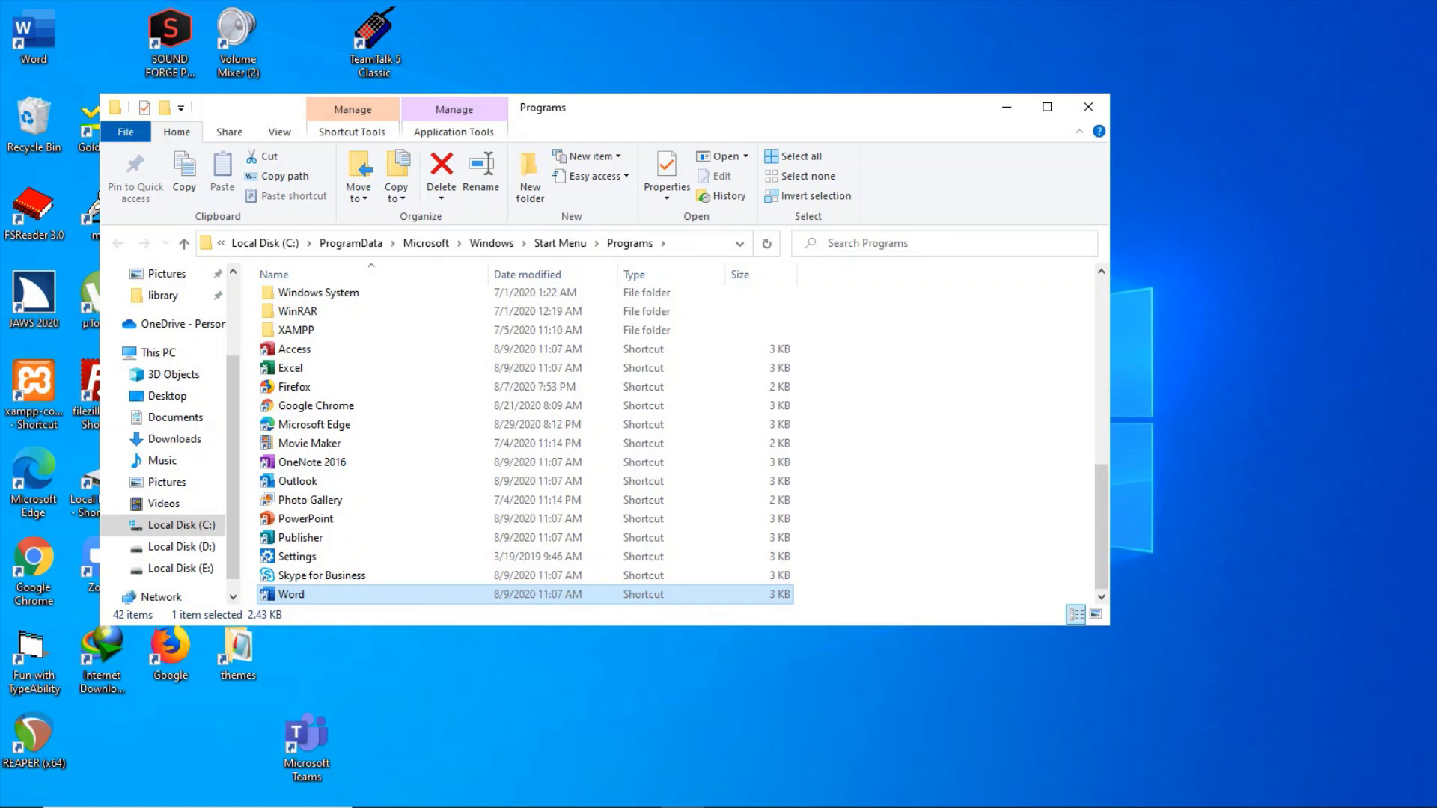
Step: Close the Programs folder window and select the Word shortcut on the desktop
key(alt+F4)
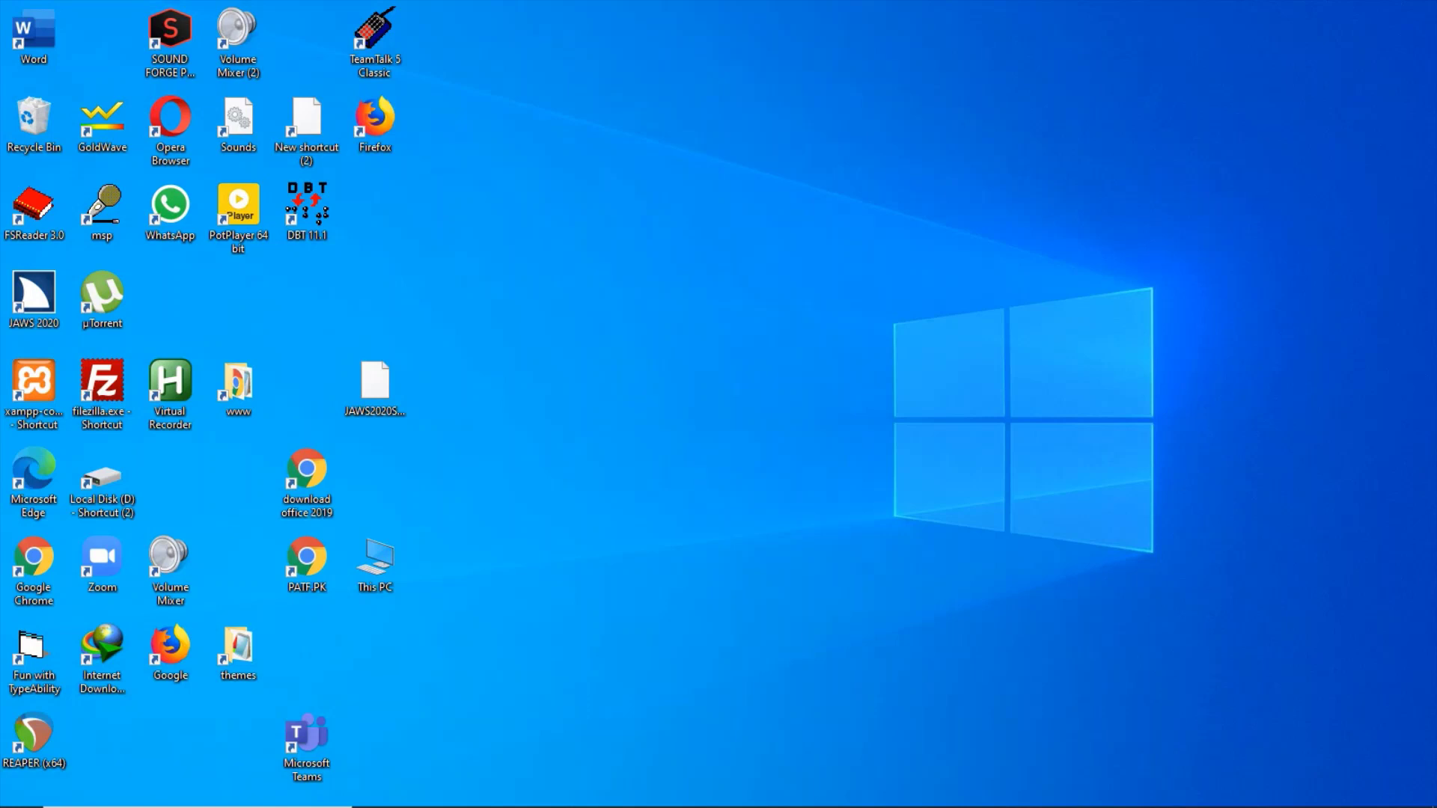
key(w)
key(w)
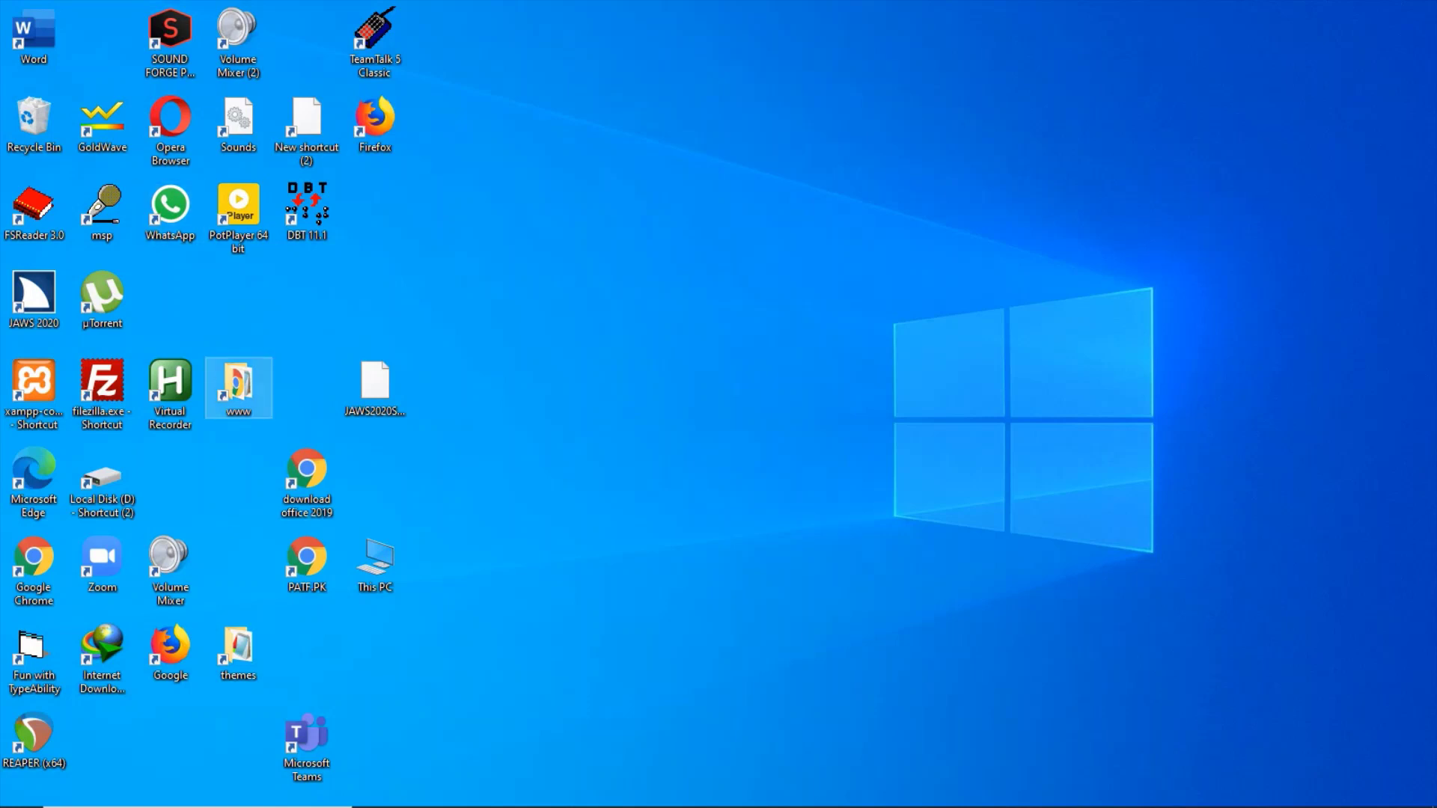
key(w)
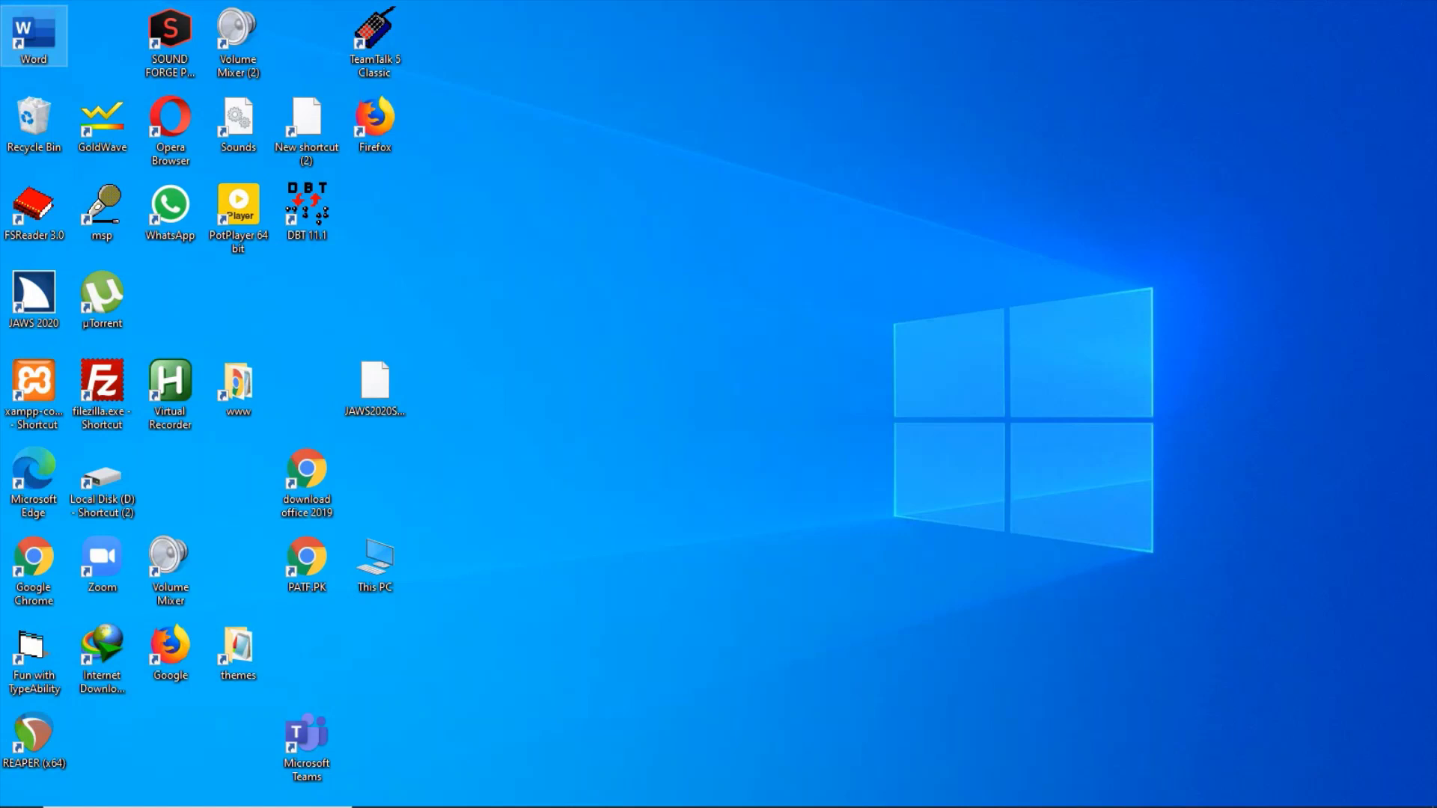
Step: Open the Applications folder by running the command shell:appsfolder
key(super+r)
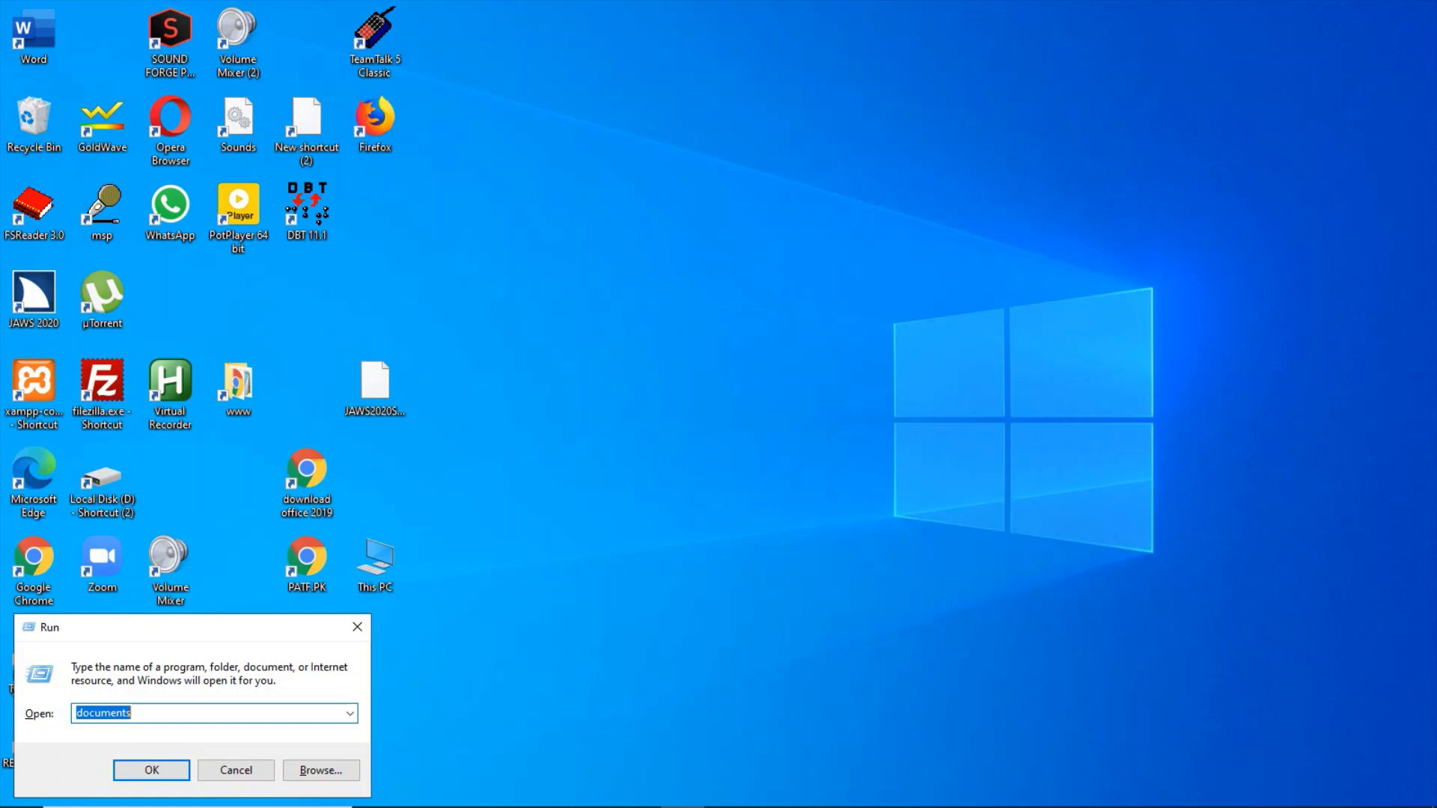
text(shell)
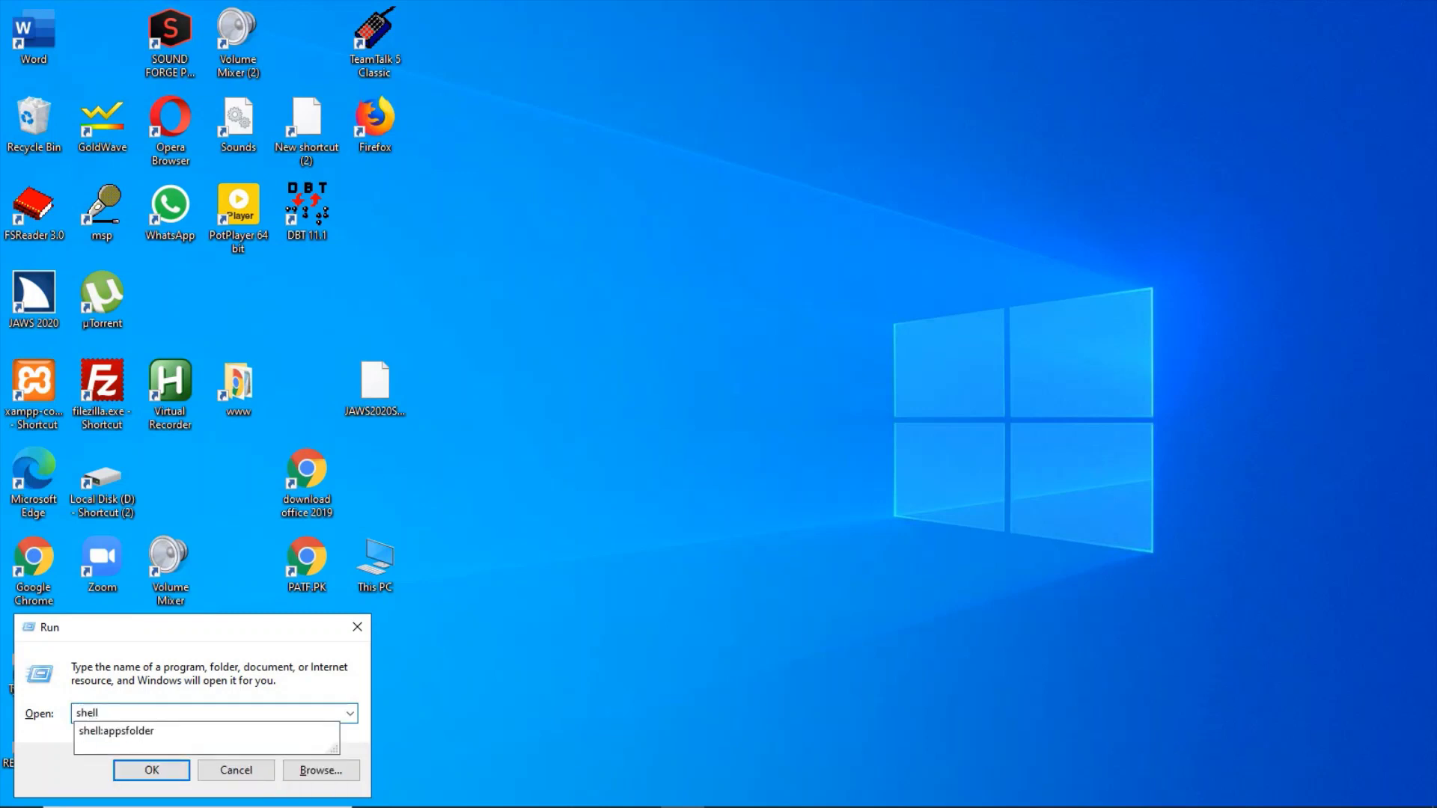
text(:appsfolder)
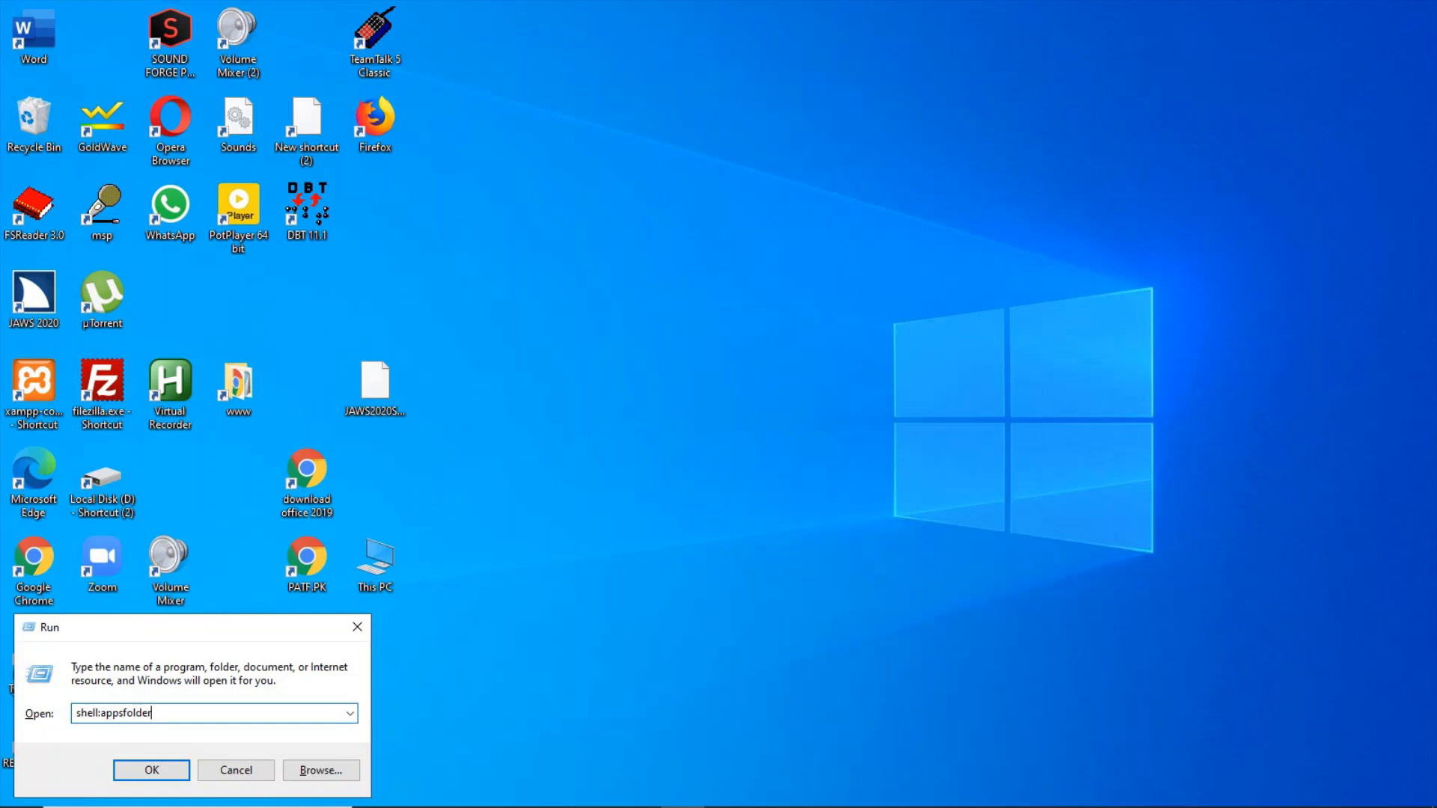
key(Return)
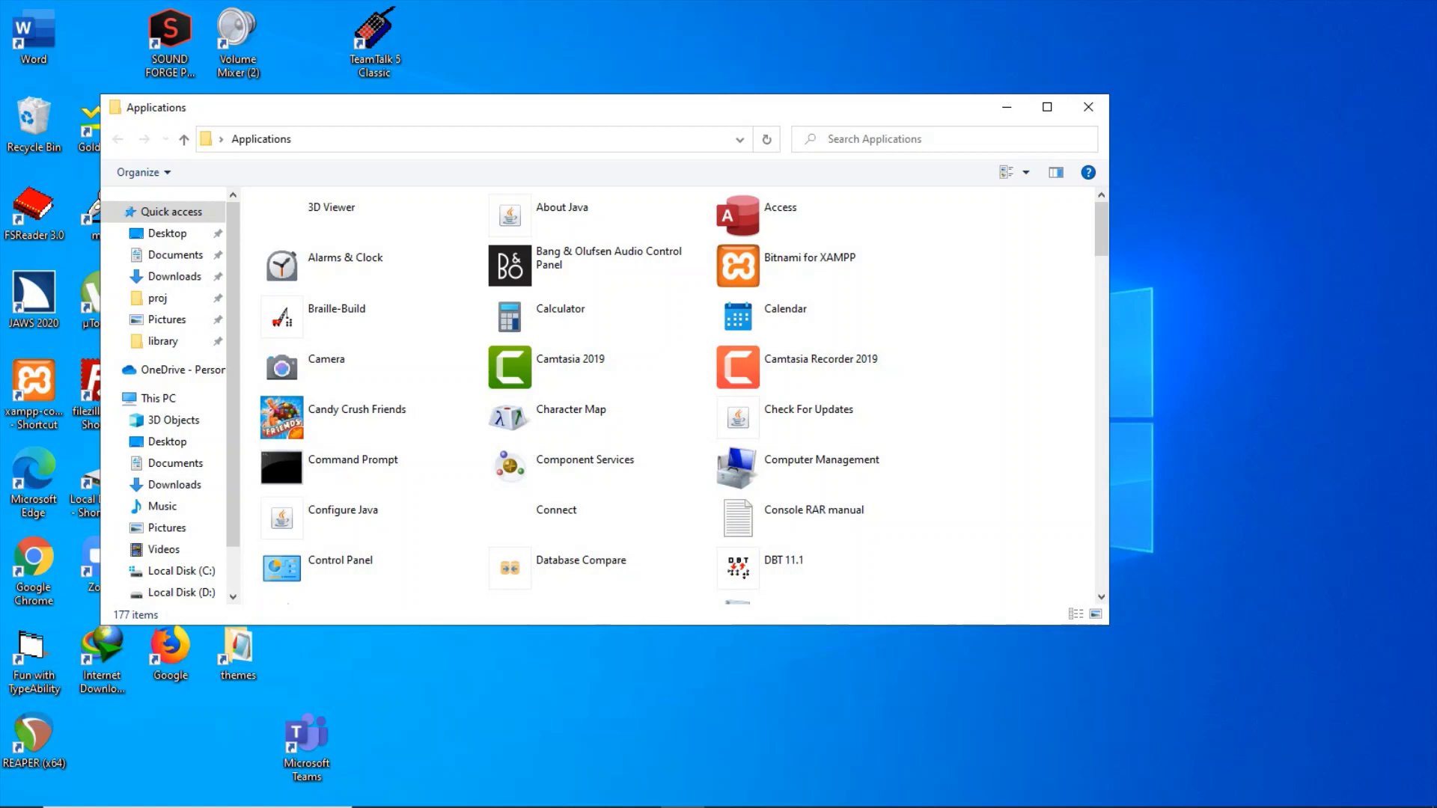
Step: Create a desktop shortcut for the Weather app, then close the Applications folder and select the shortcut on the desktop
key(w)
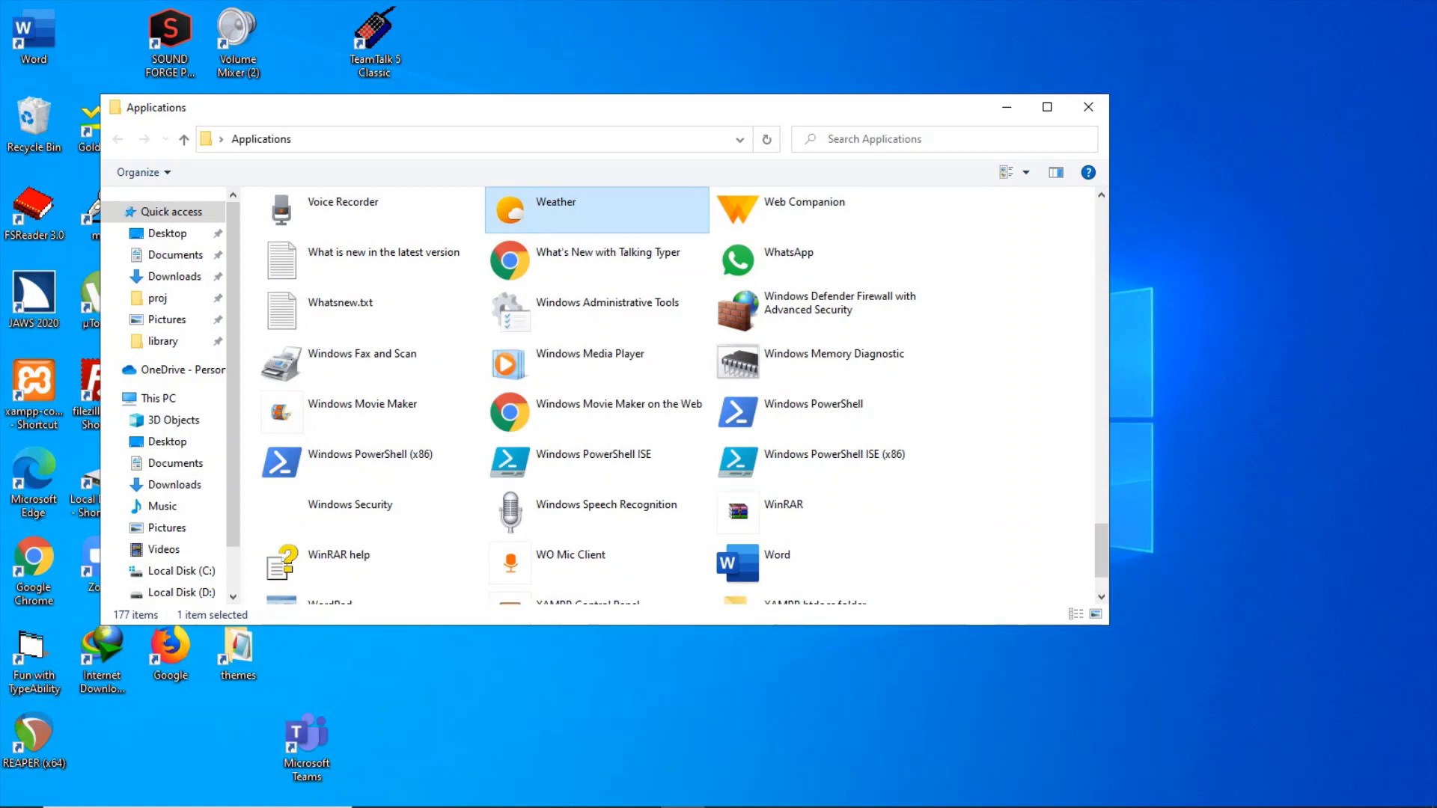
key(shift+F10)
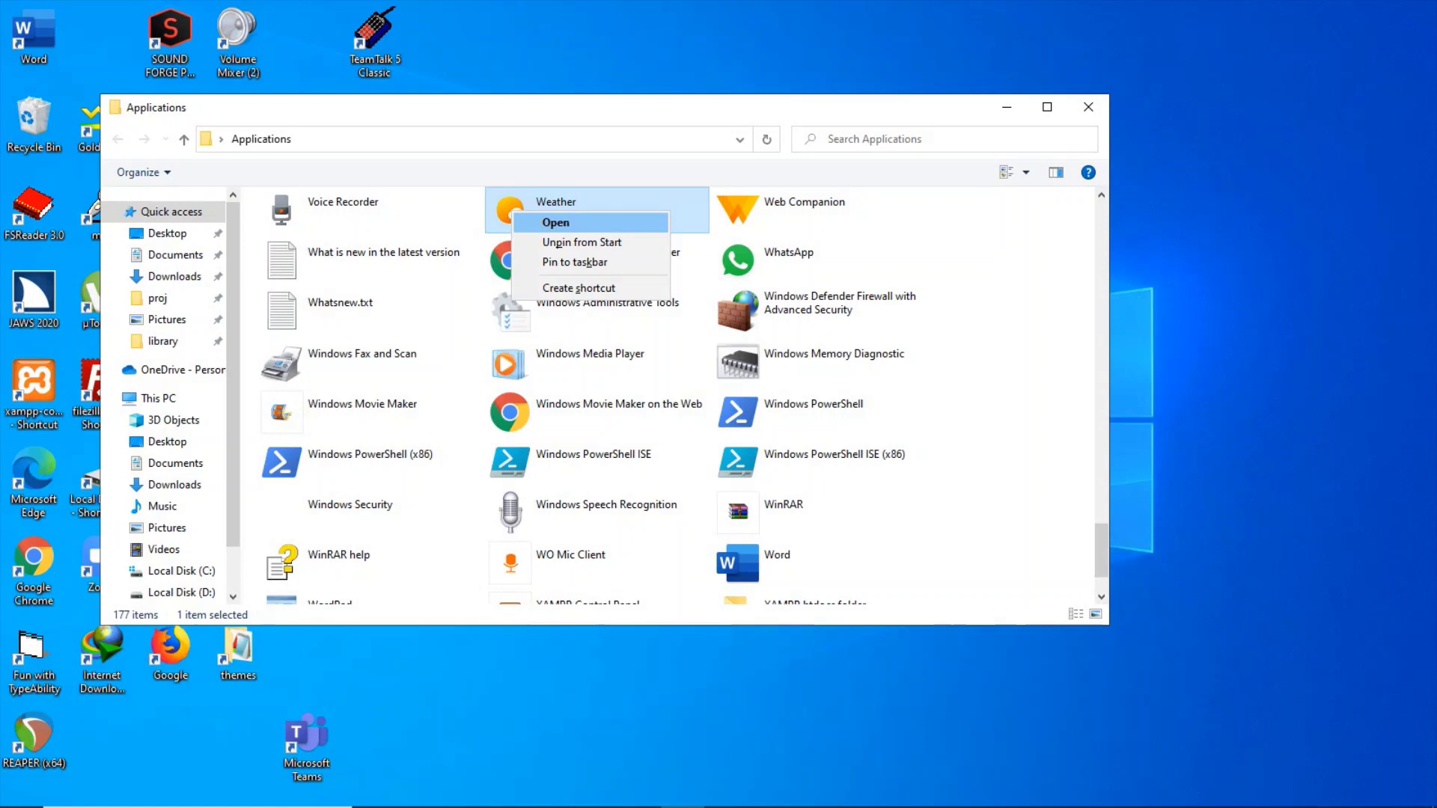
key(Up)
key(Return)
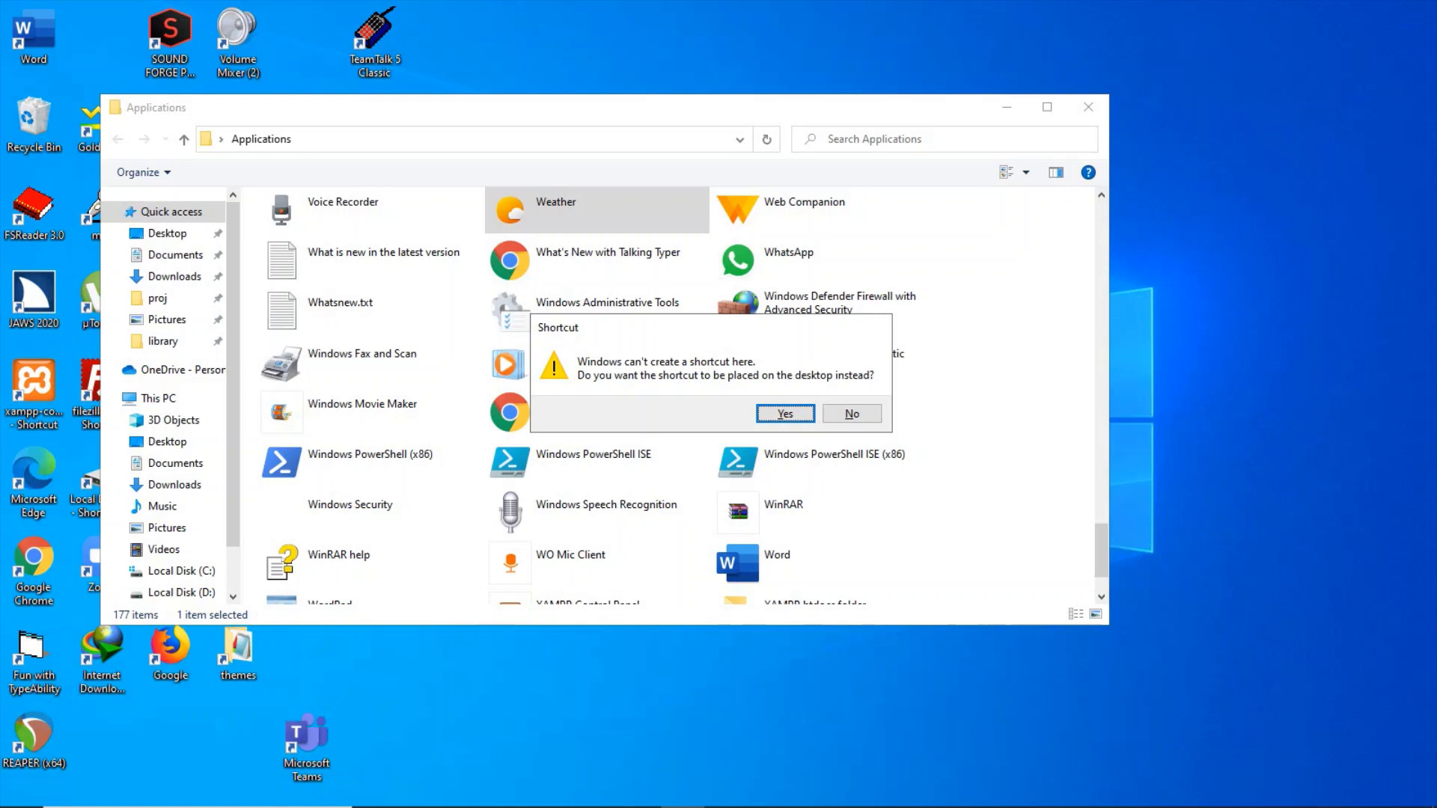
key(Return)
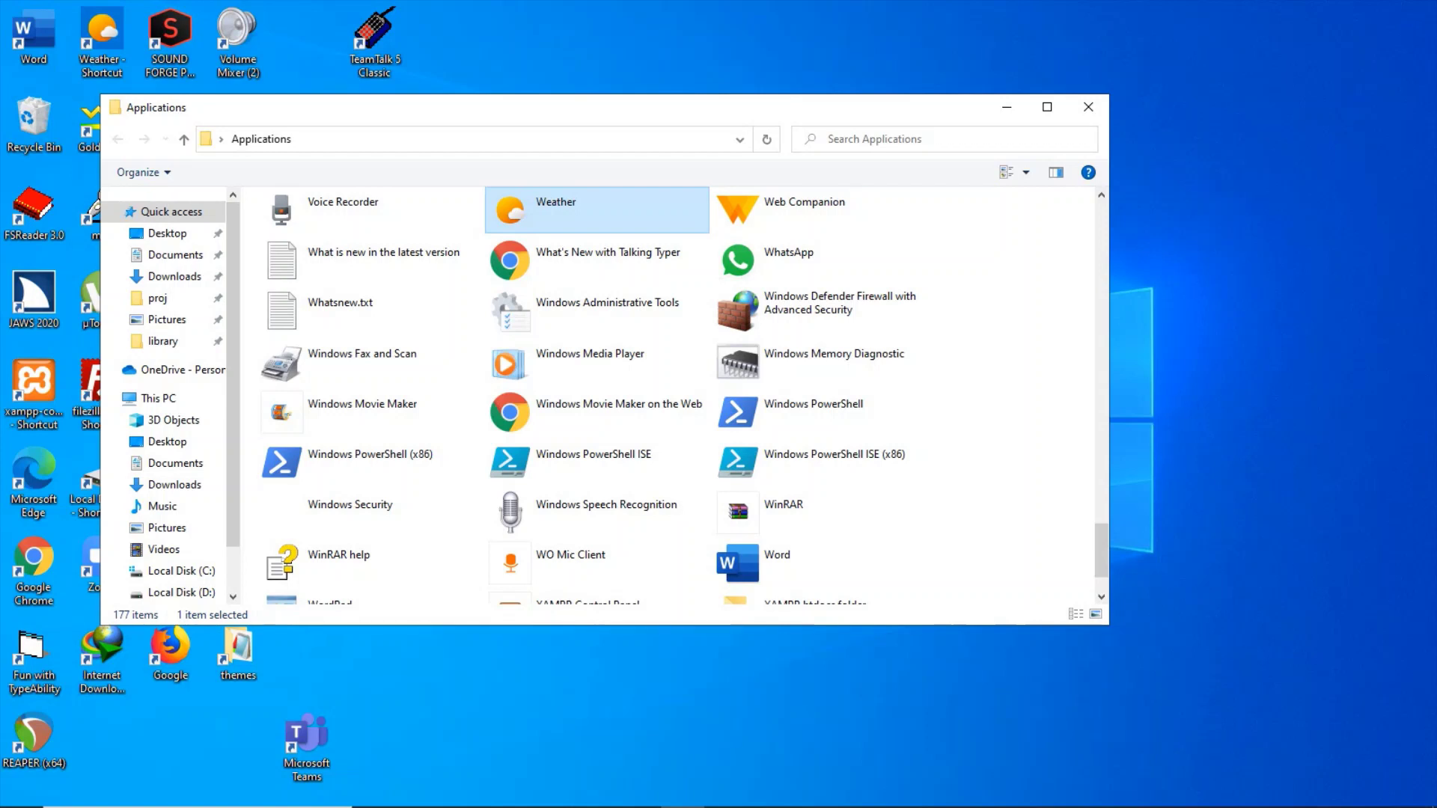
key(alt+F4)
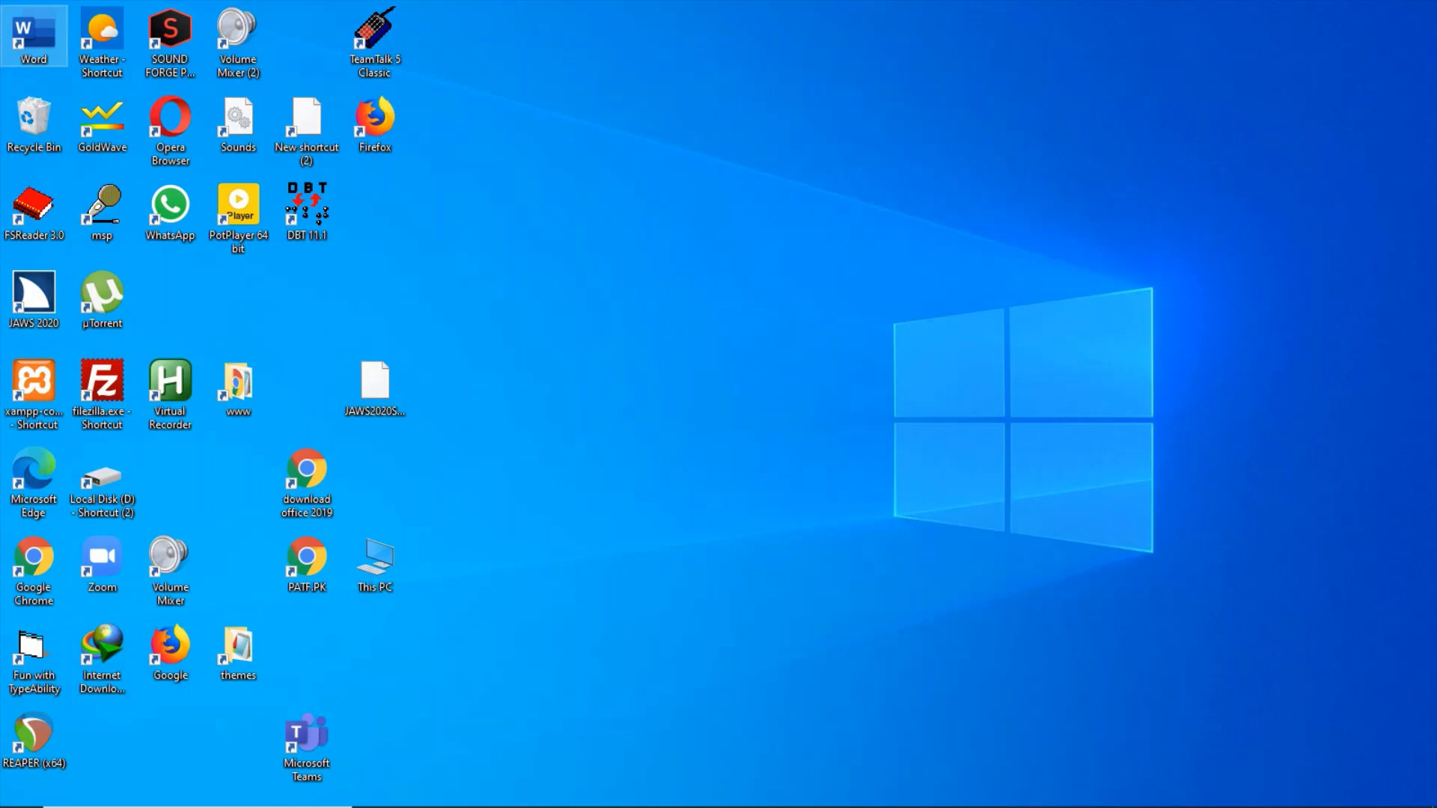
key(Right)
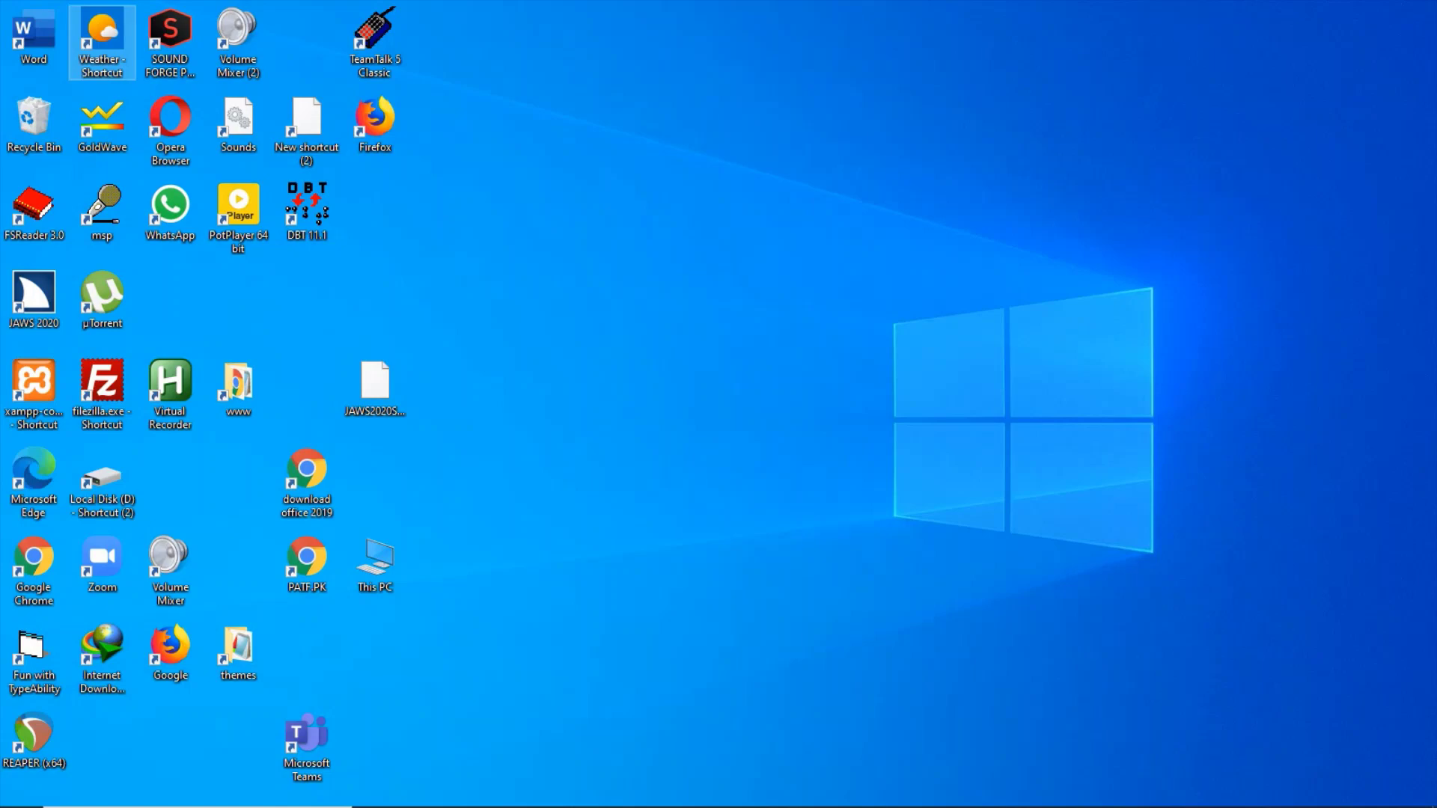
Step: Open File Explorer at This PC and create a desktop shortcut for Local Disk (D:)
key(super+e)
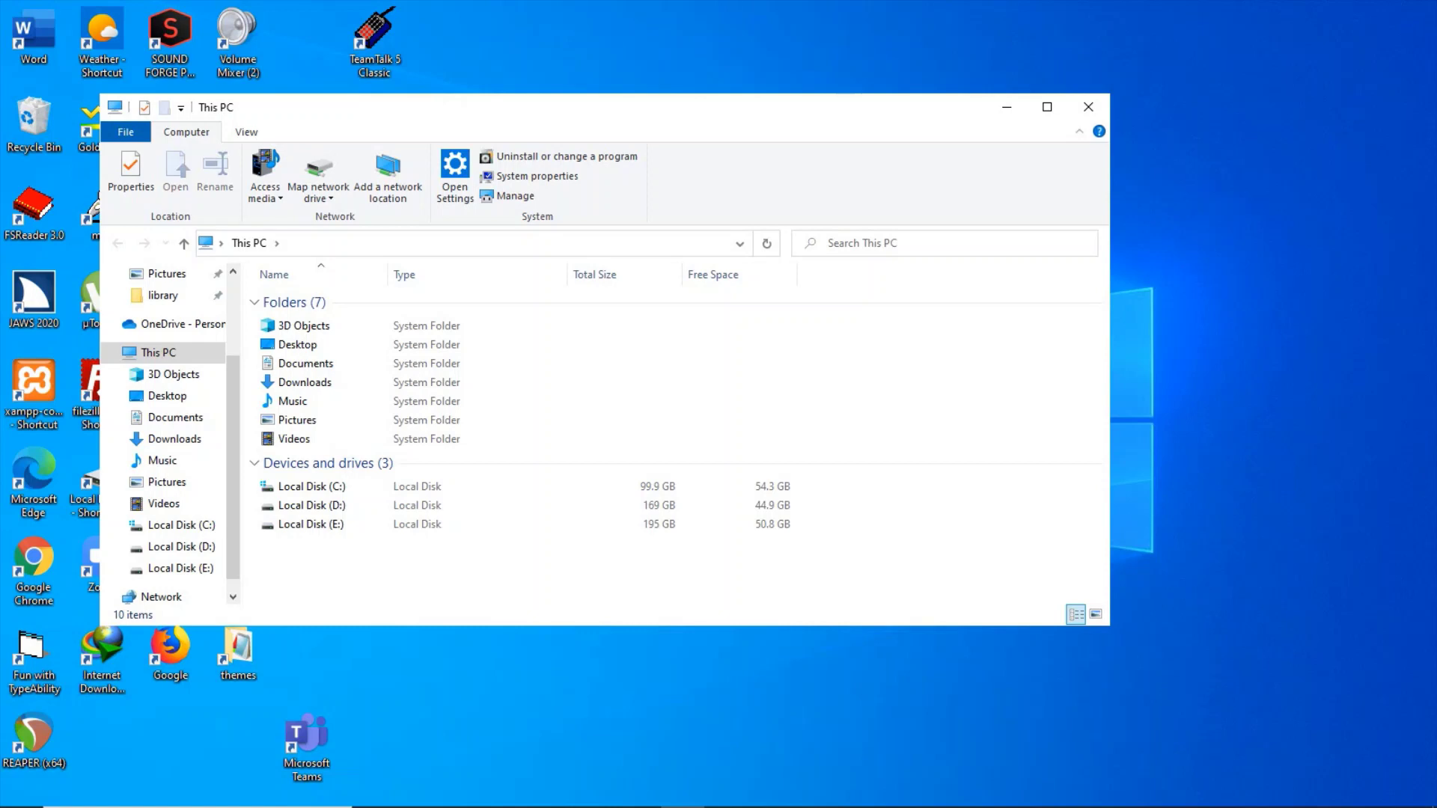
key(l)
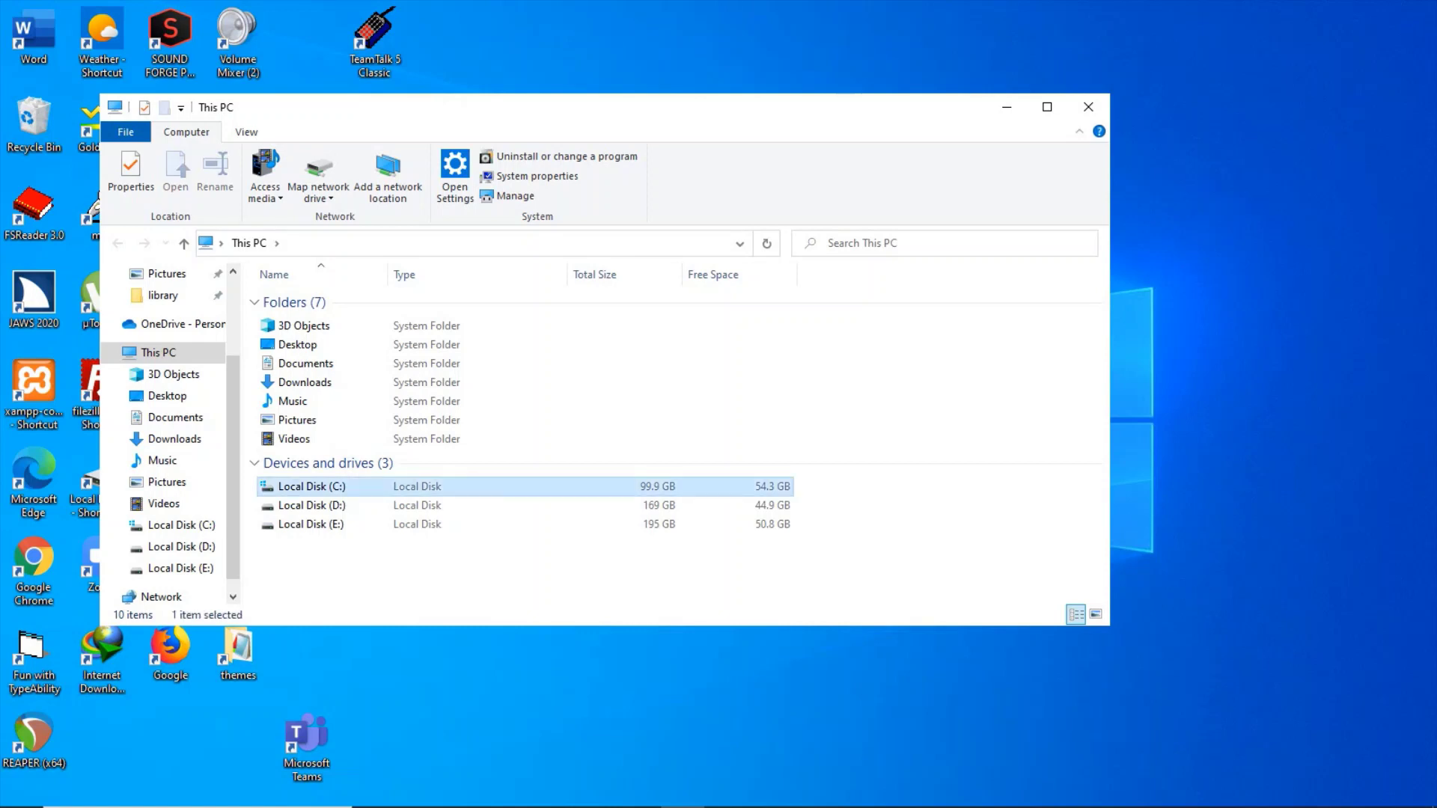
key(Down)
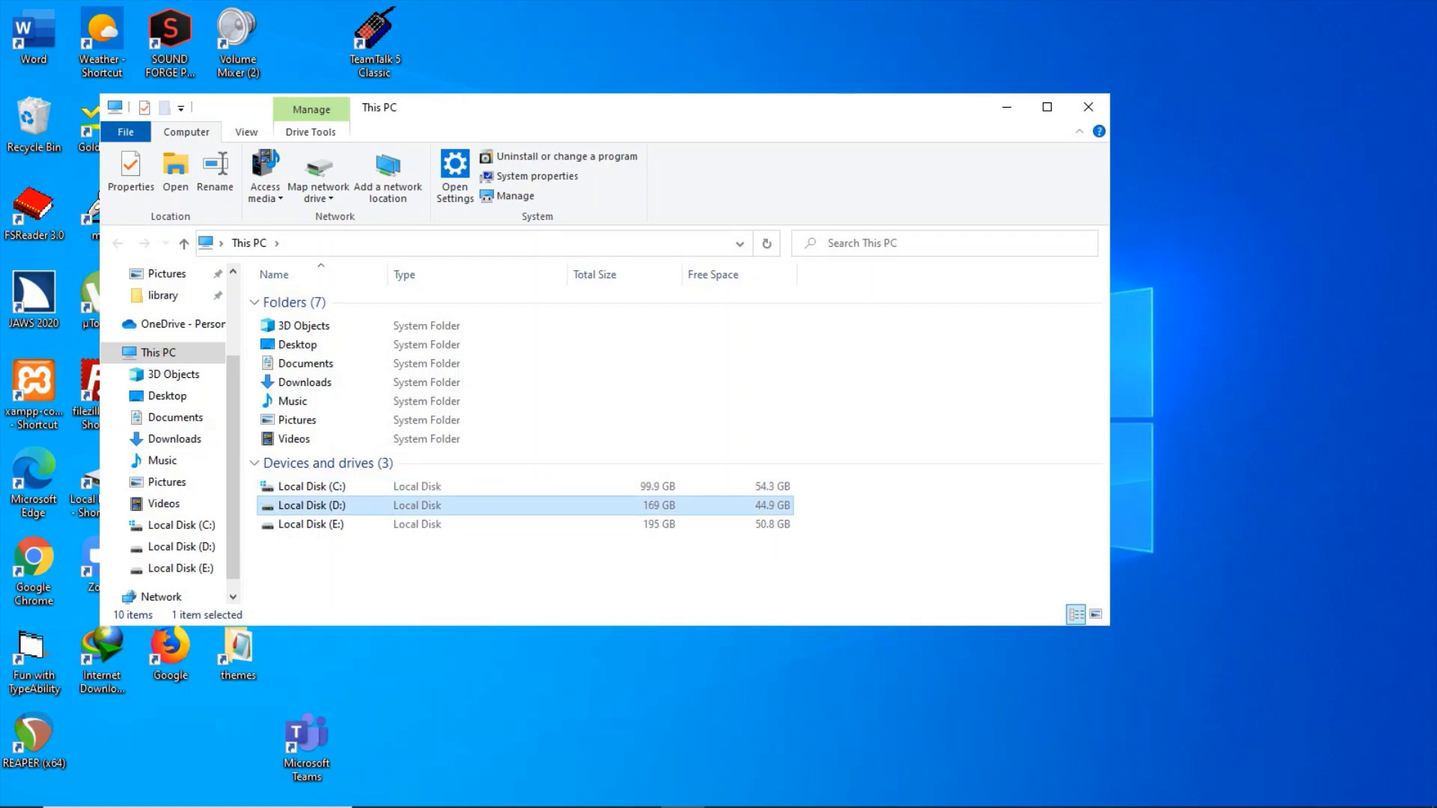
key(shift+F10)
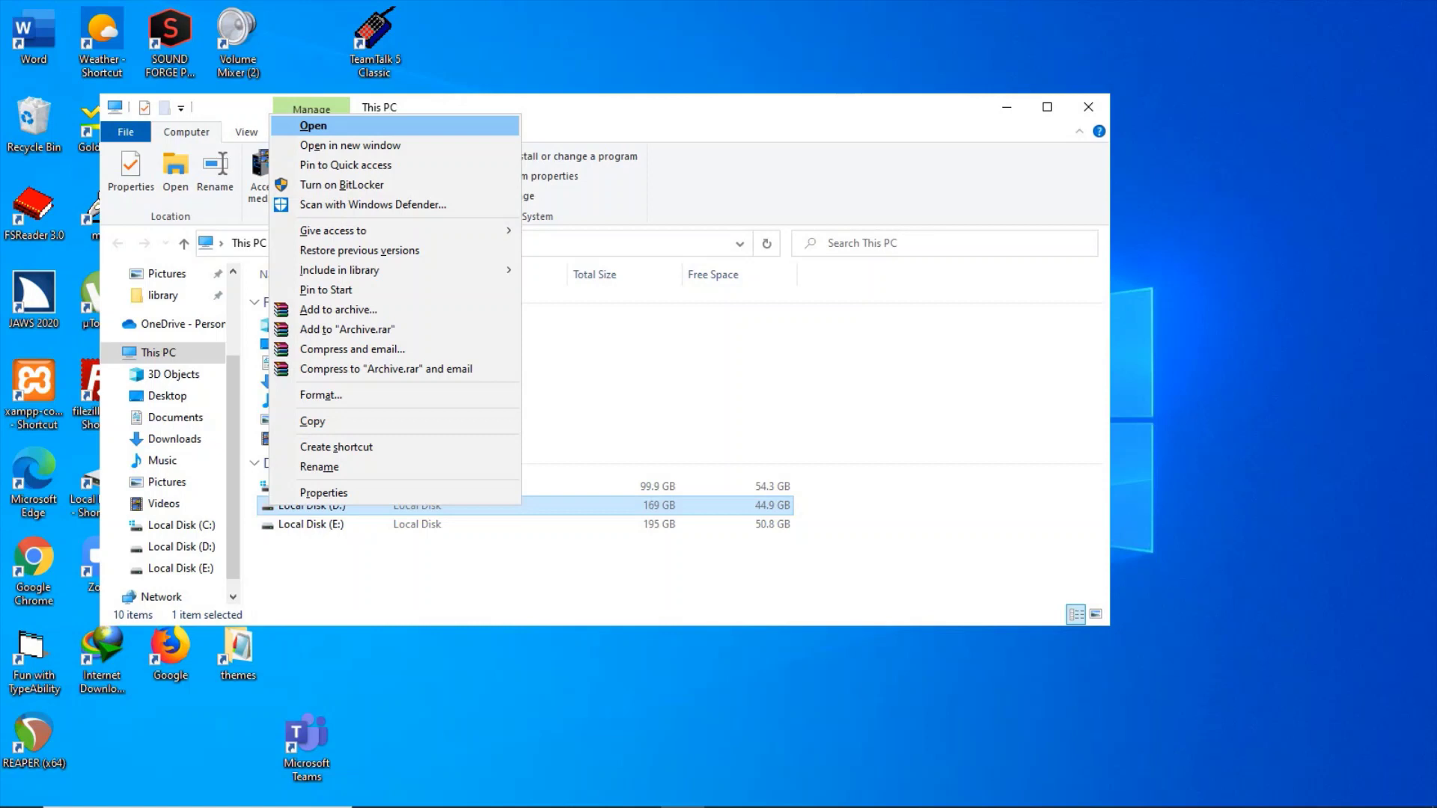
key(s)
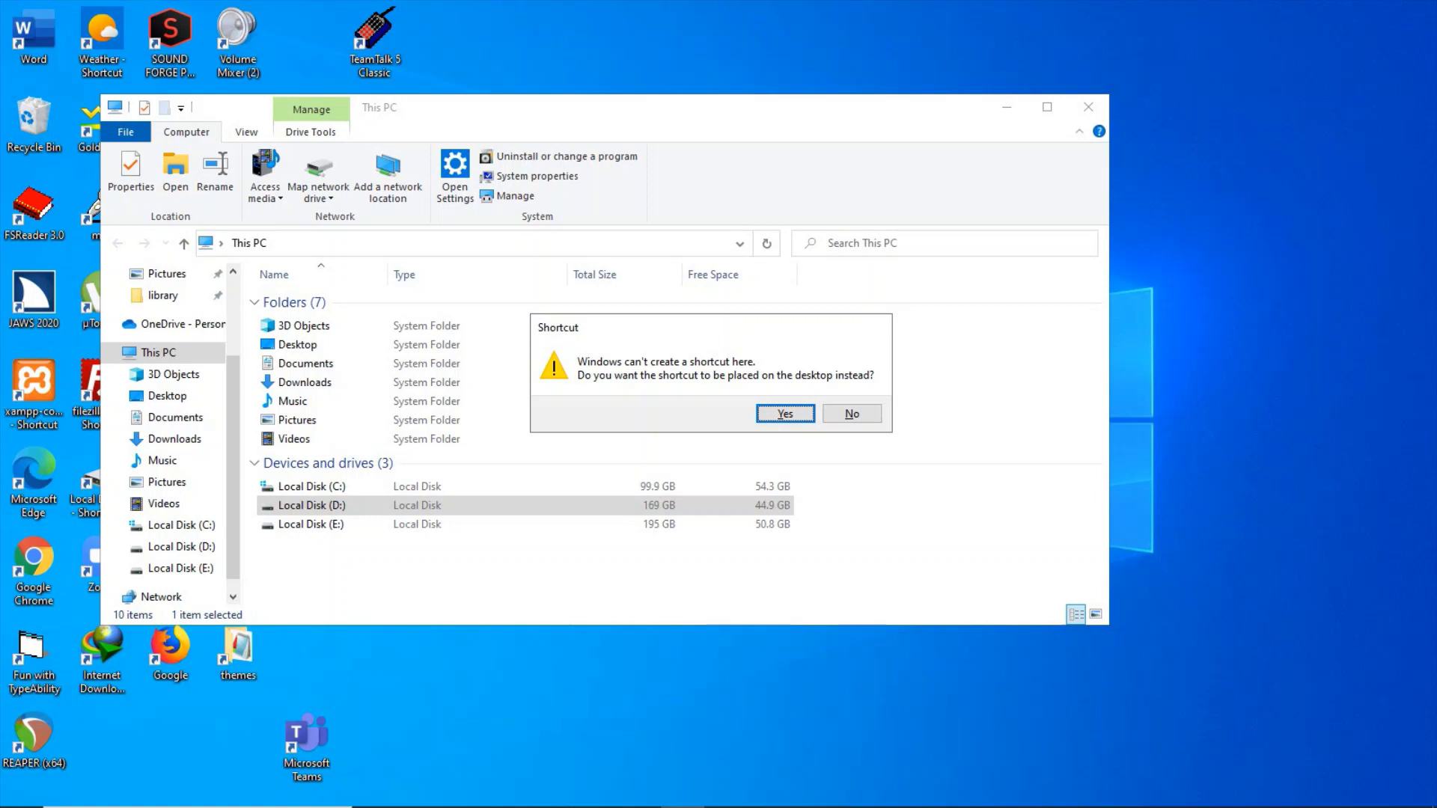
key(Return)
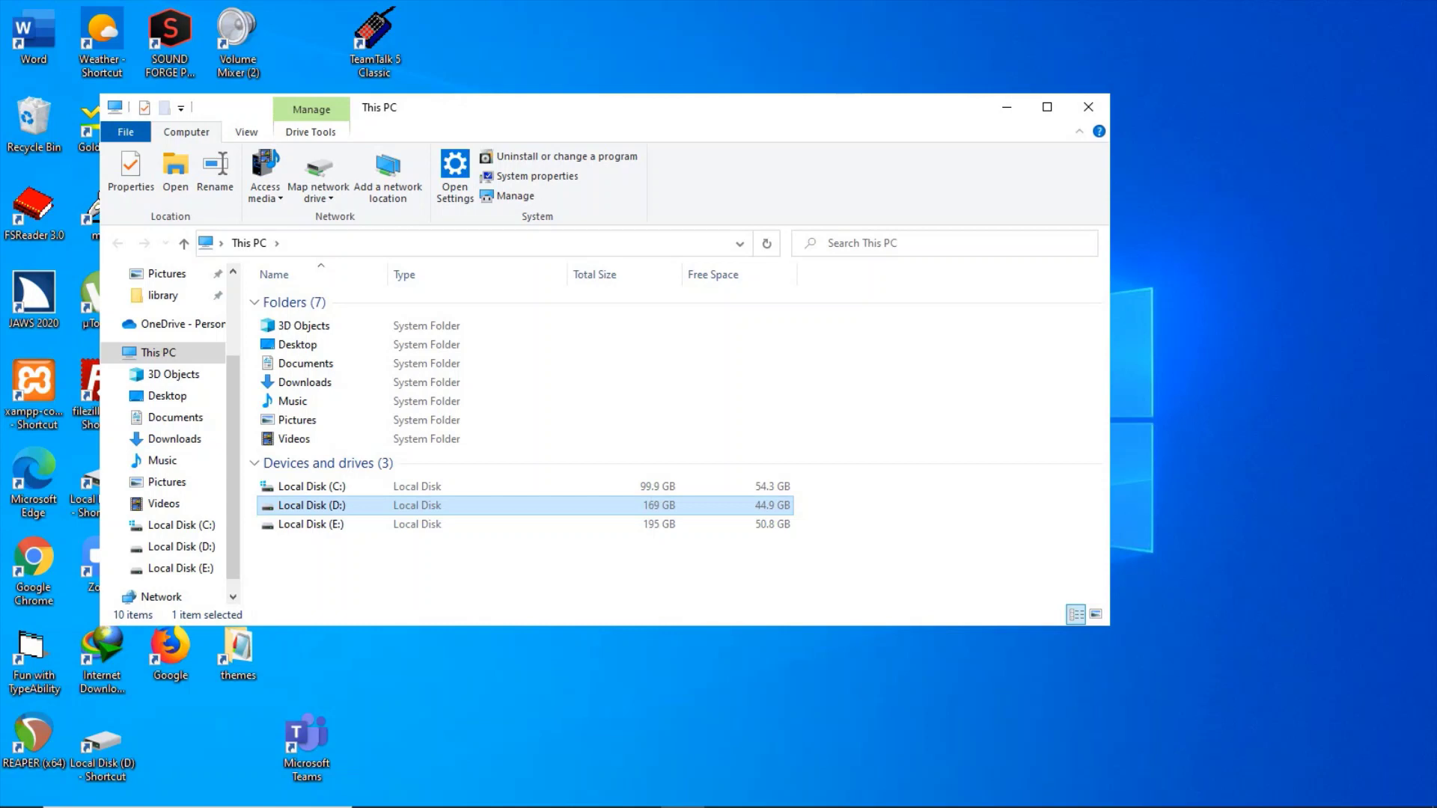
Step: Open Local Disk (D:) and create a desktop shortcut for the dData folder
key(Return)
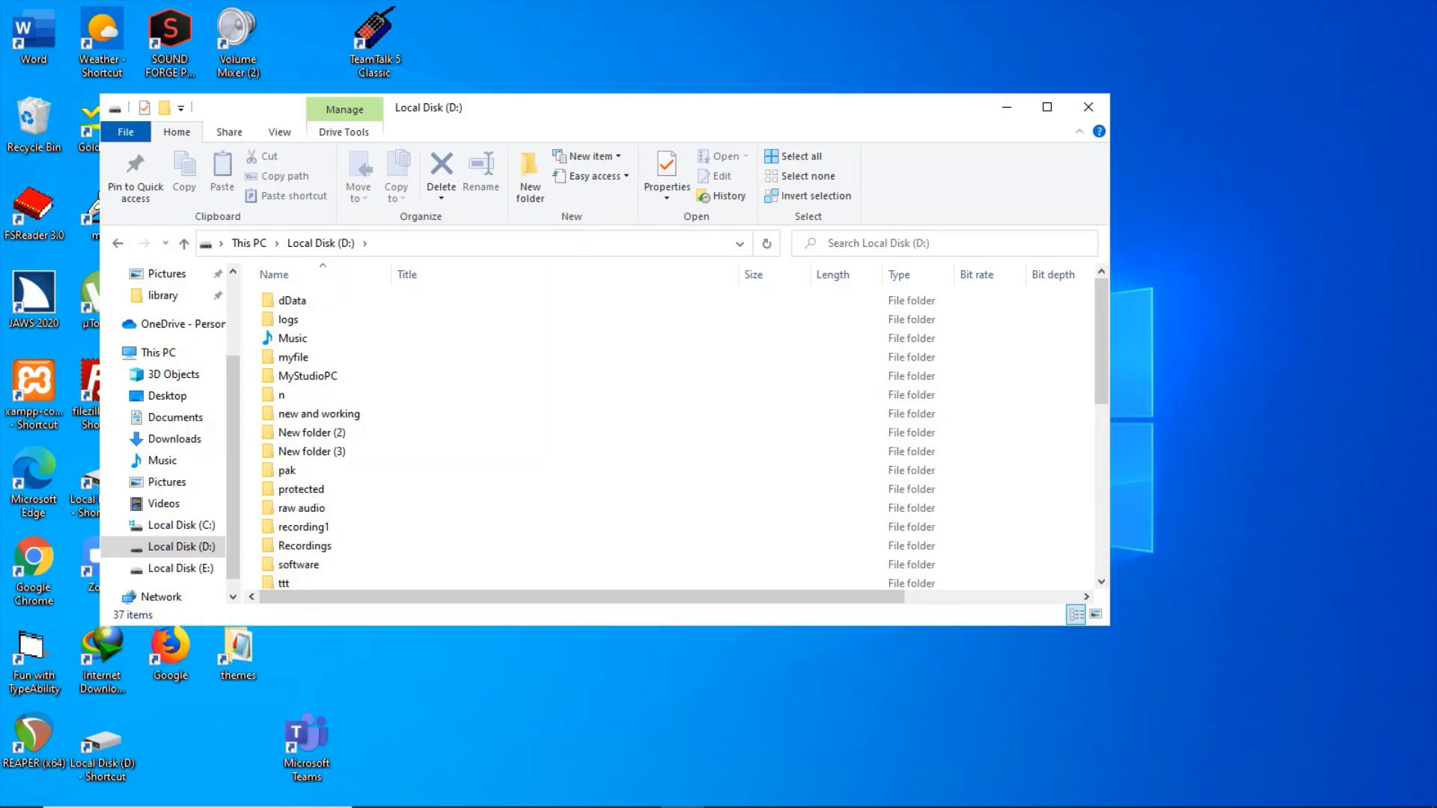
key(Down)
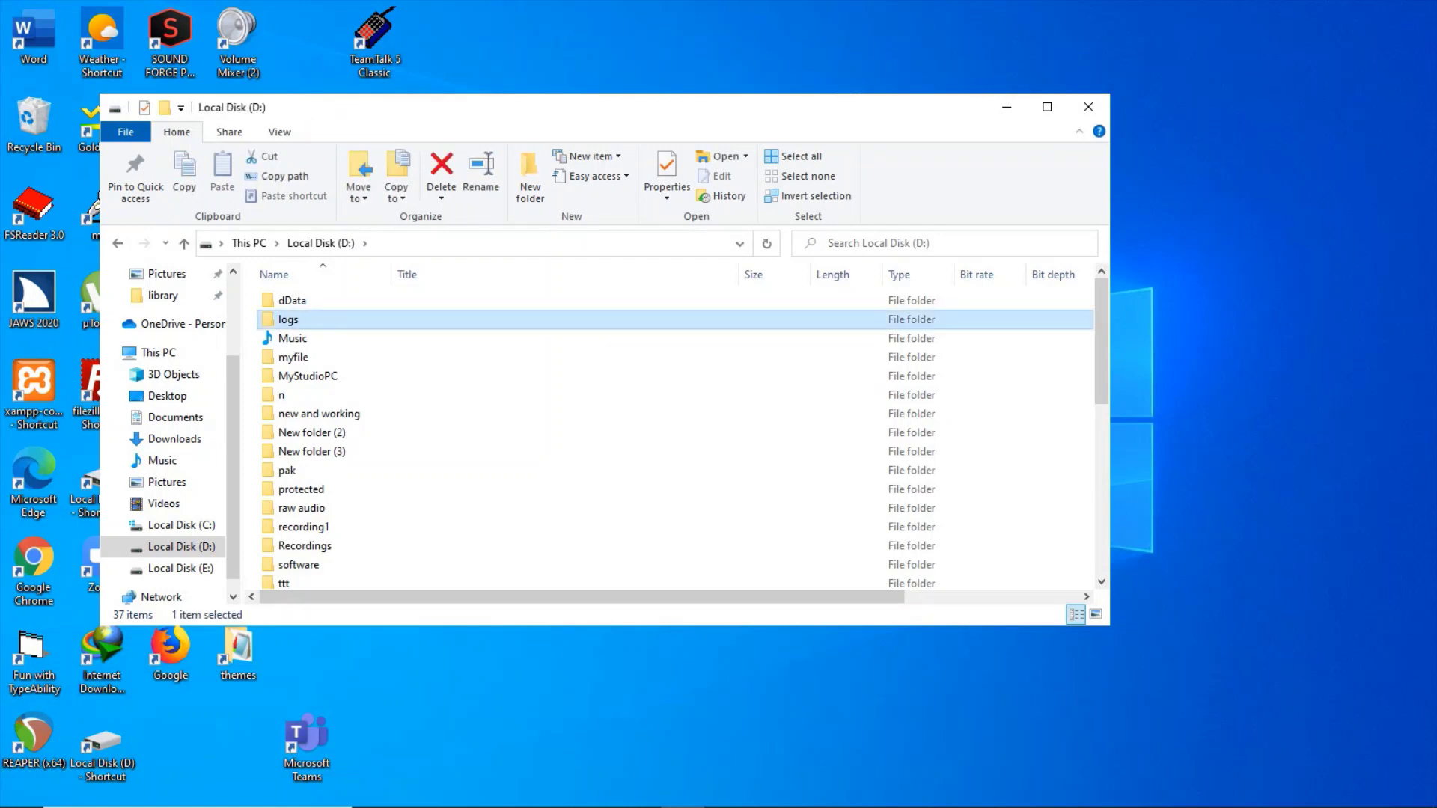
key(Up)
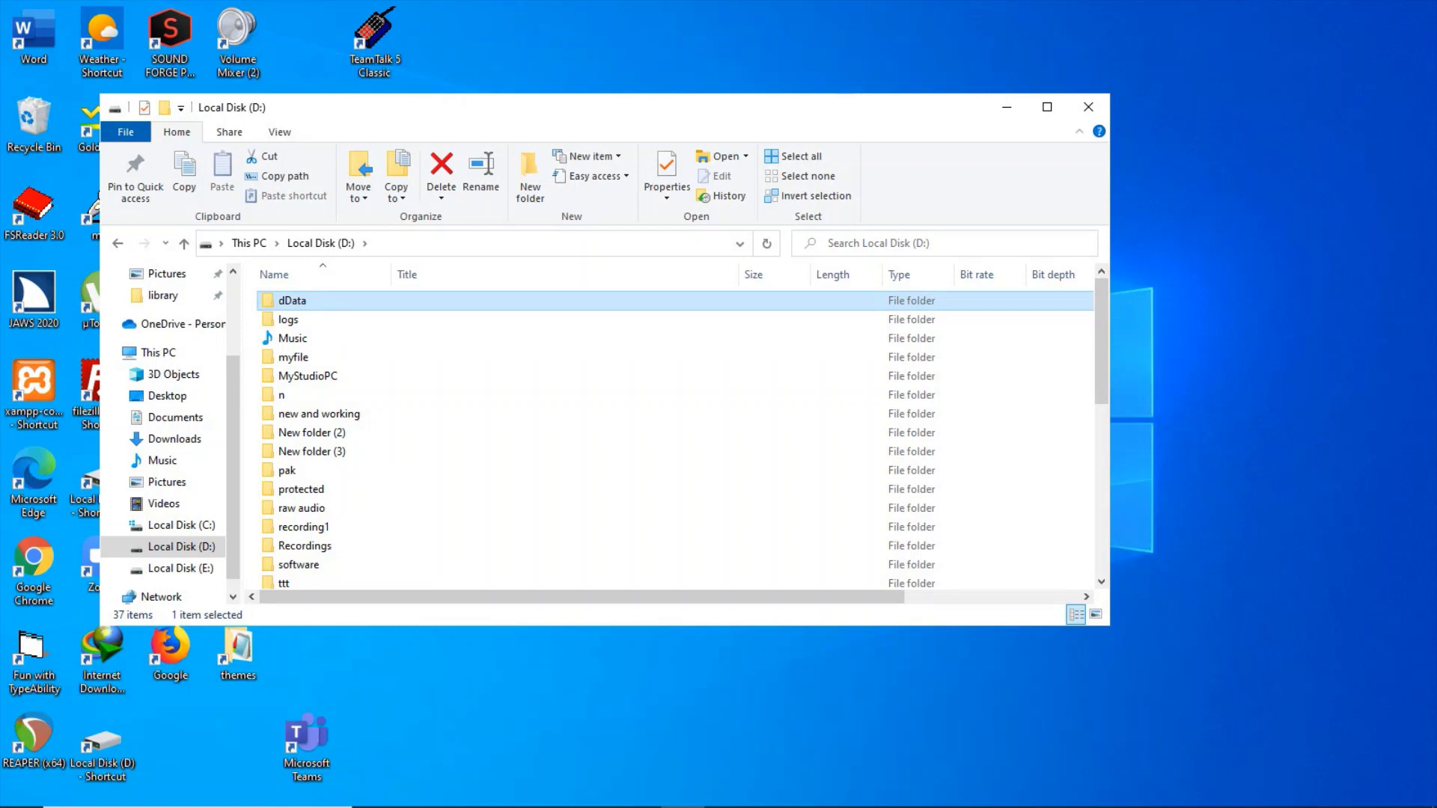
key(shift+F10)
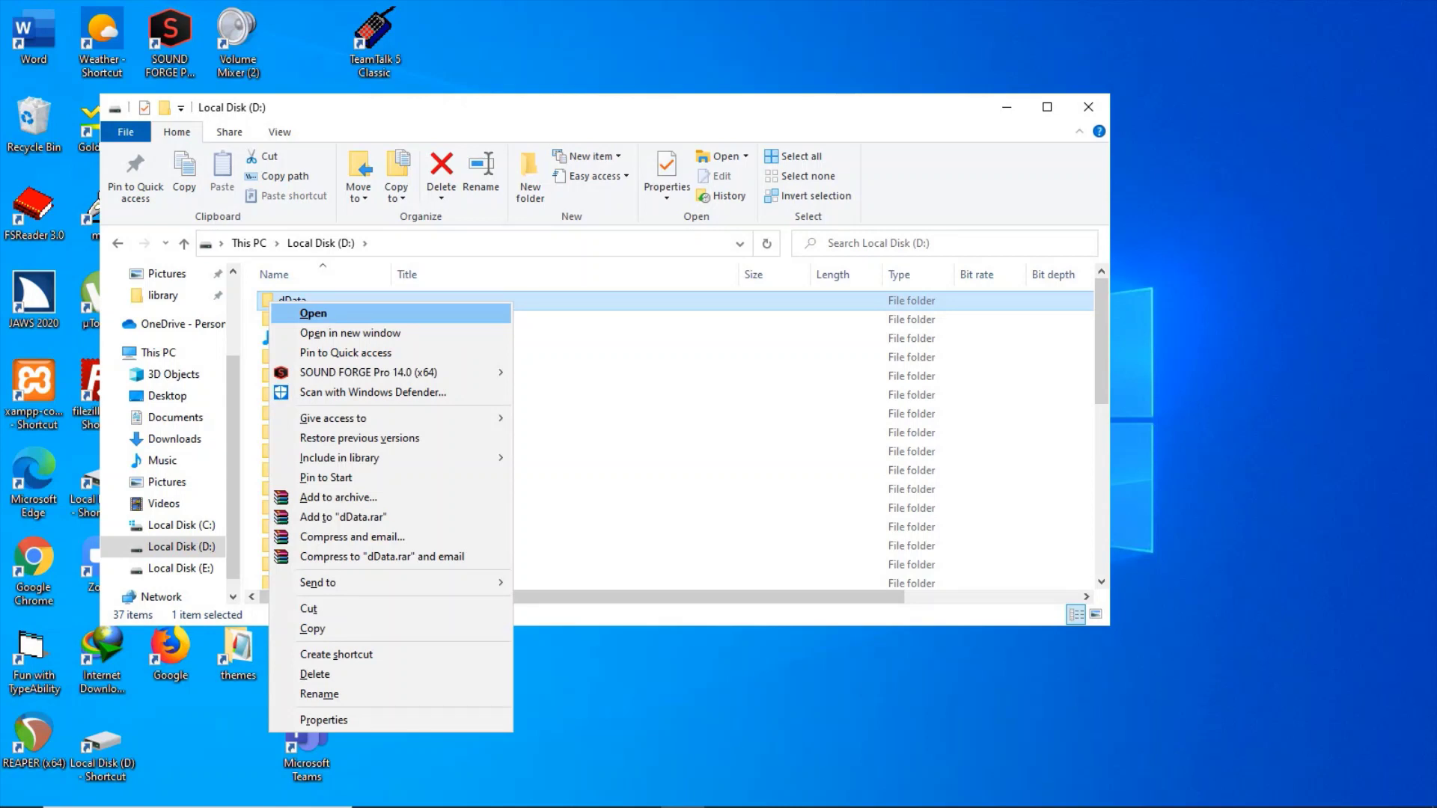
key(n)
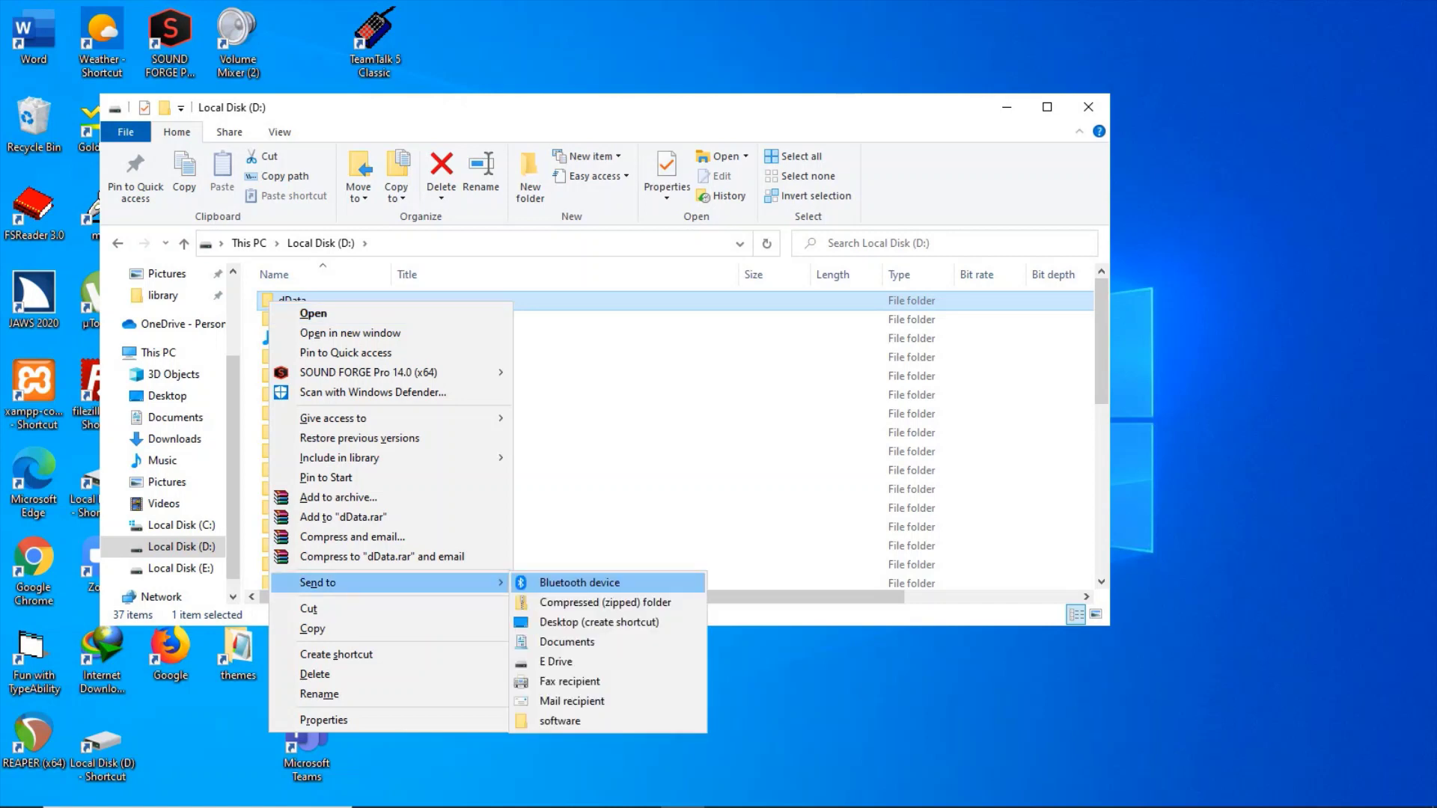
key(Down)
key(Down)
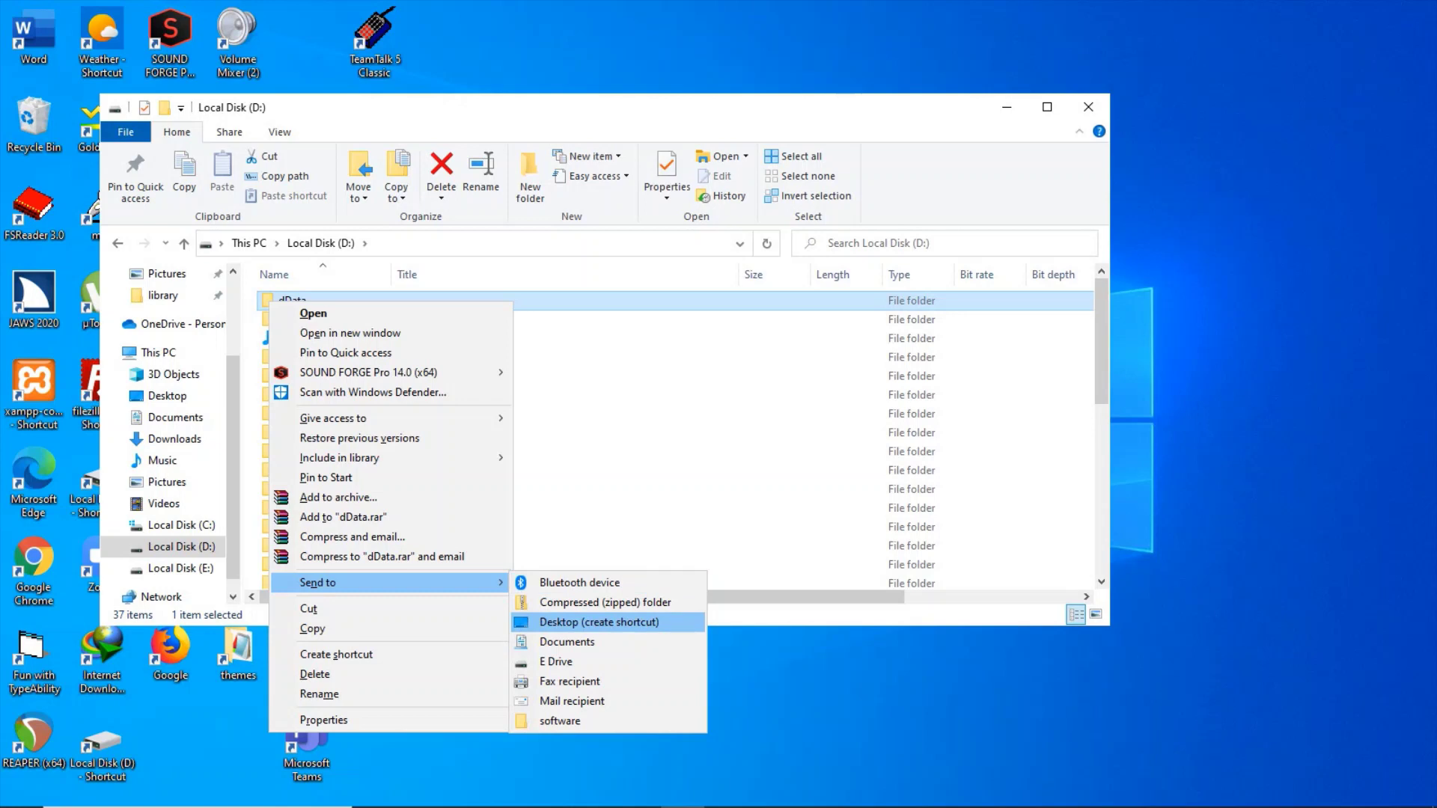
key(Return)
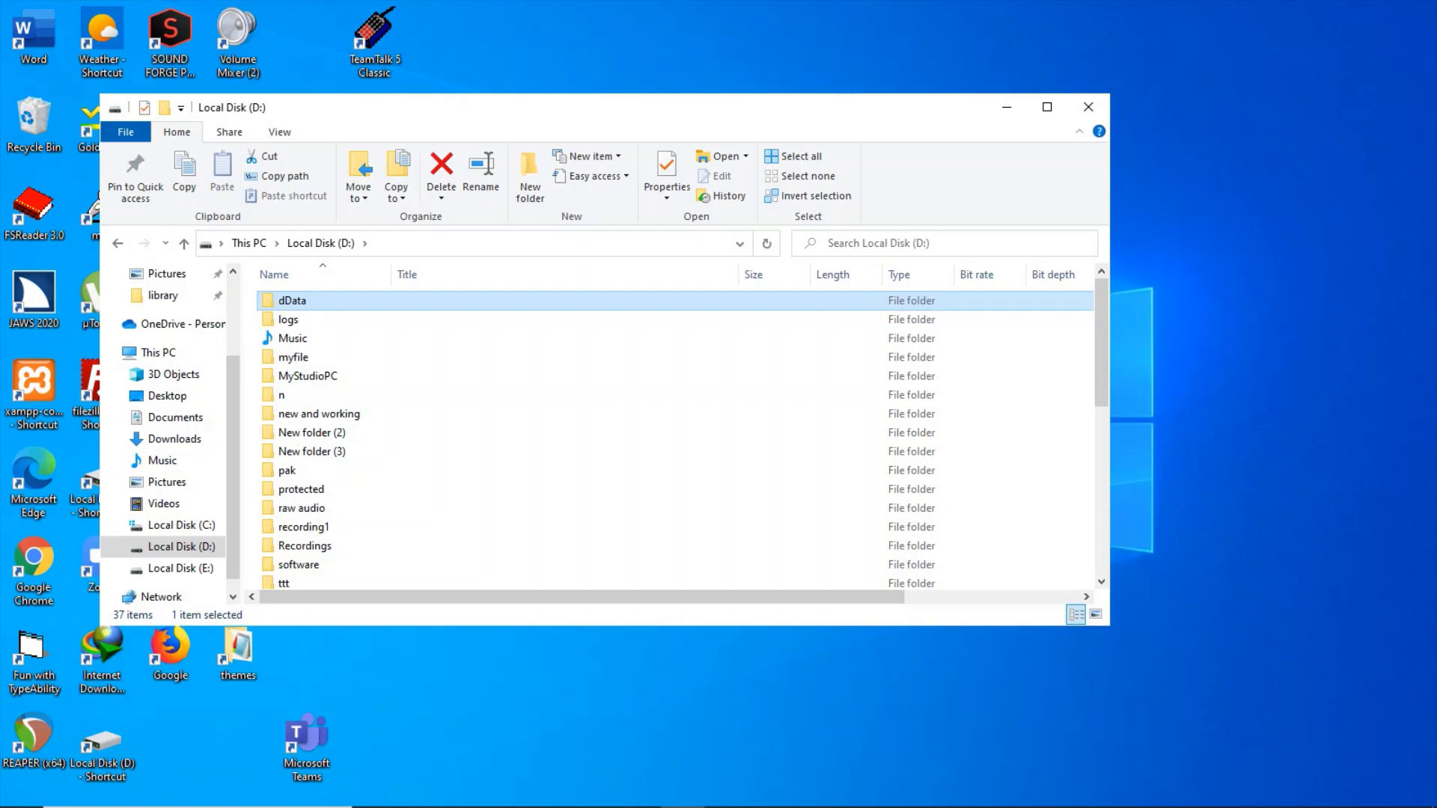
Step: Copy the Recordings folder on Local Disk (D:) and paste it as a shortcut on the desktop
text(re)
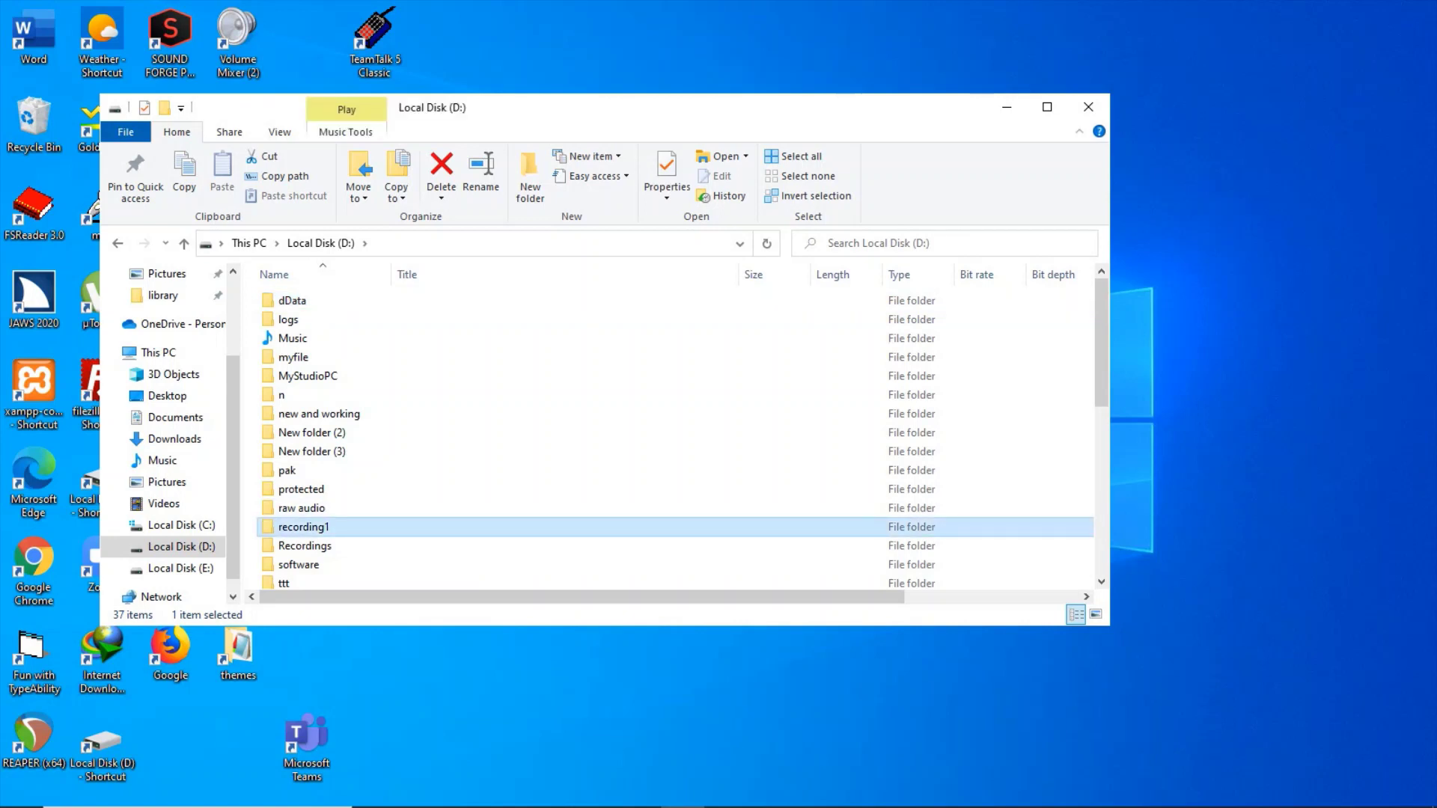
key(Down)
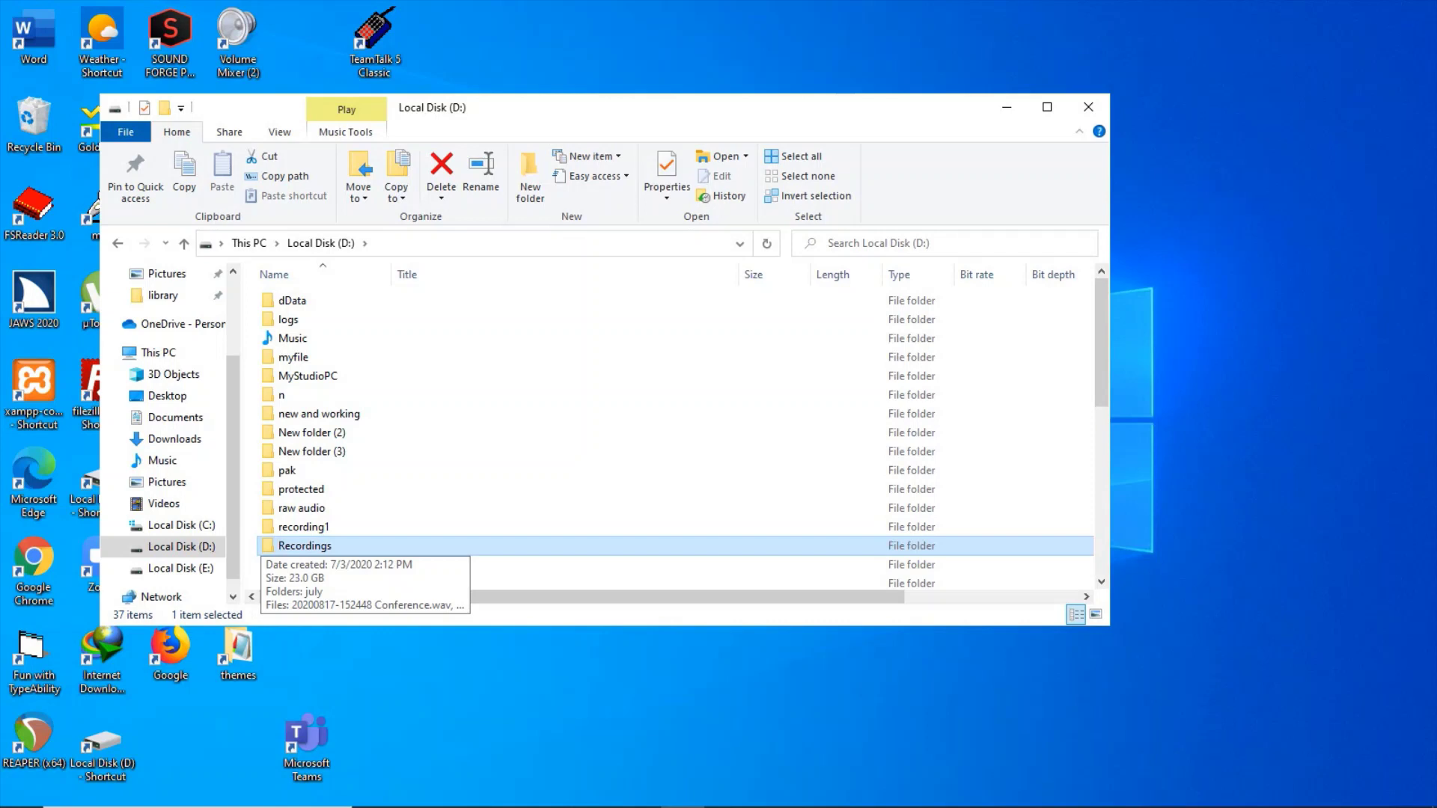
key(ctrl+c)
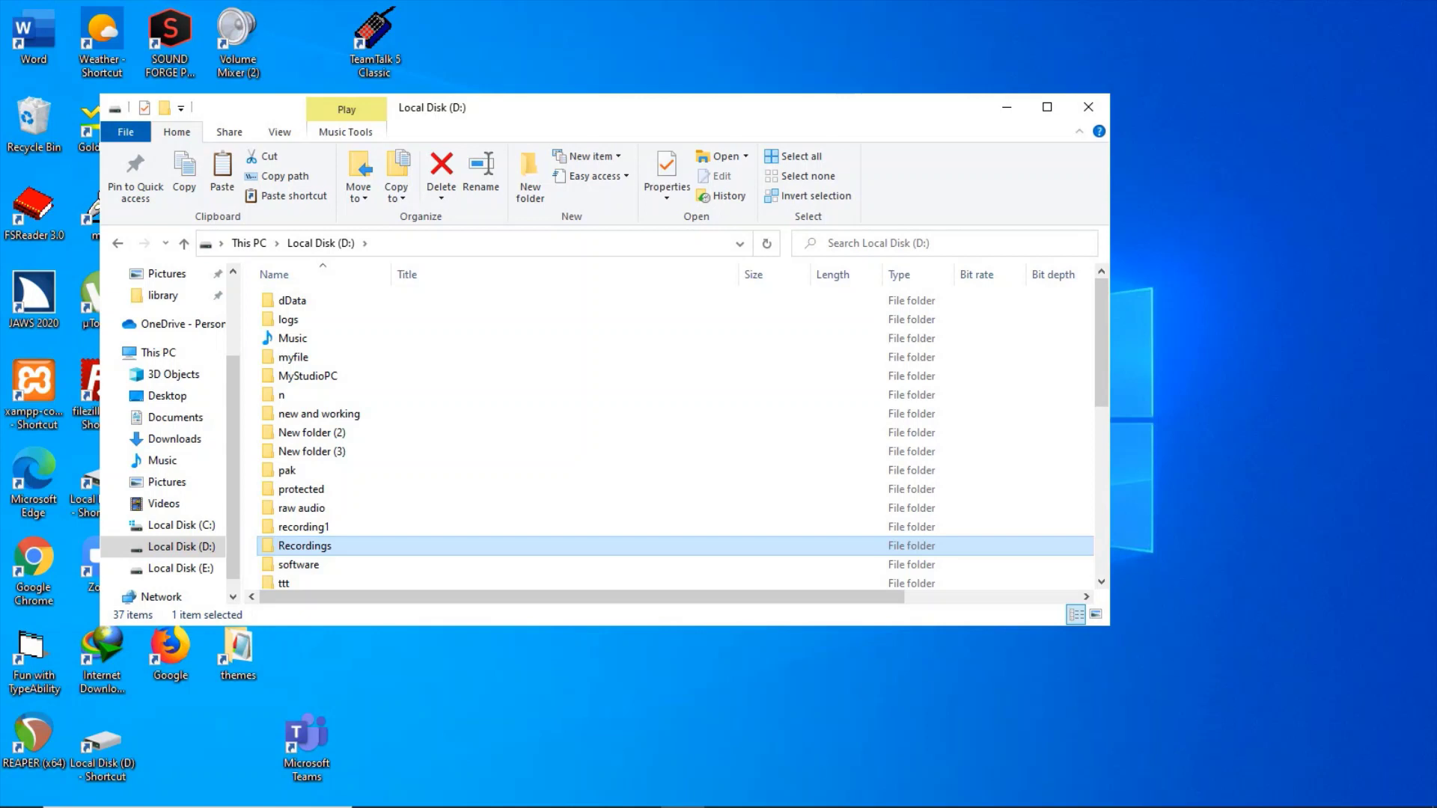
key(super+d)
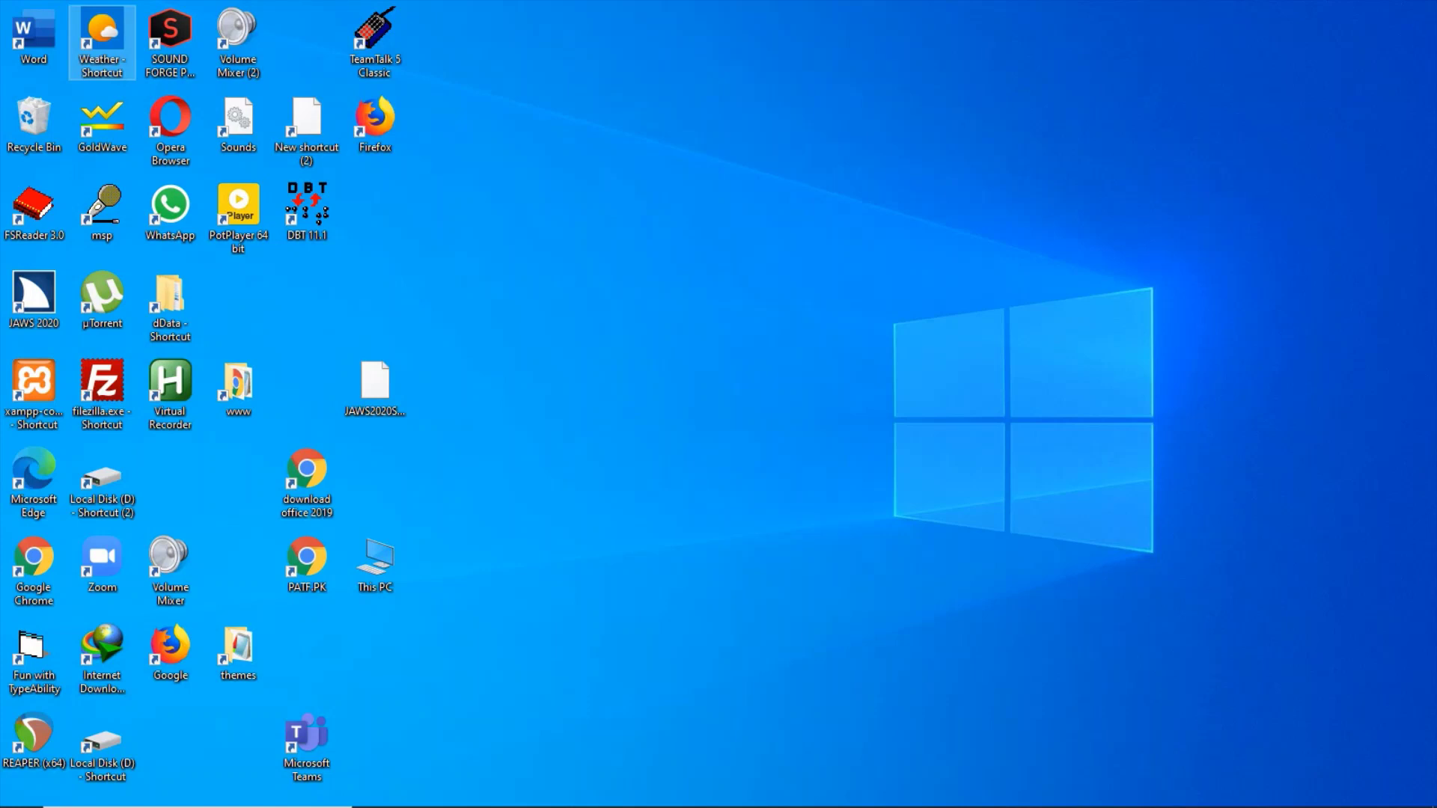
key(super)
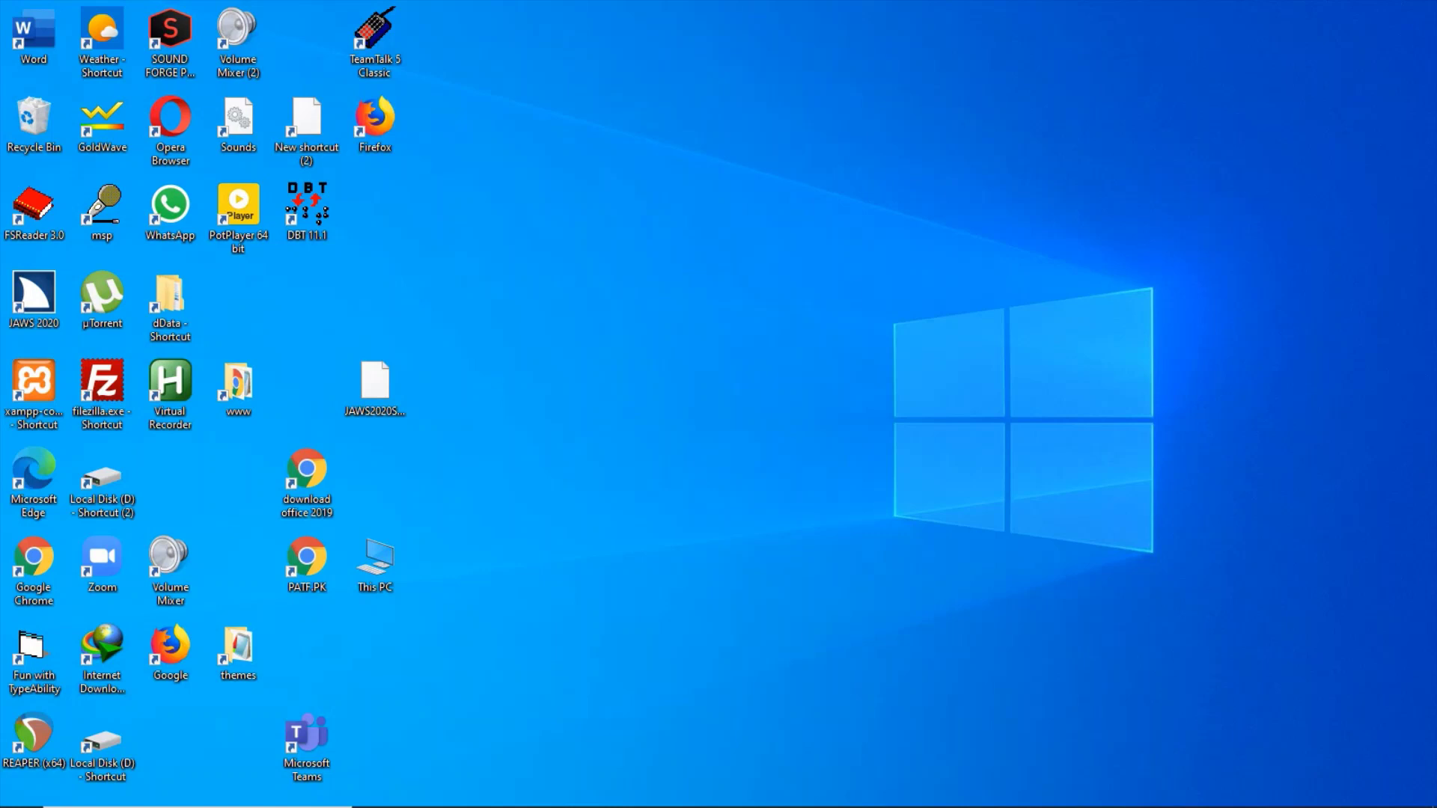
key(shift+F10)
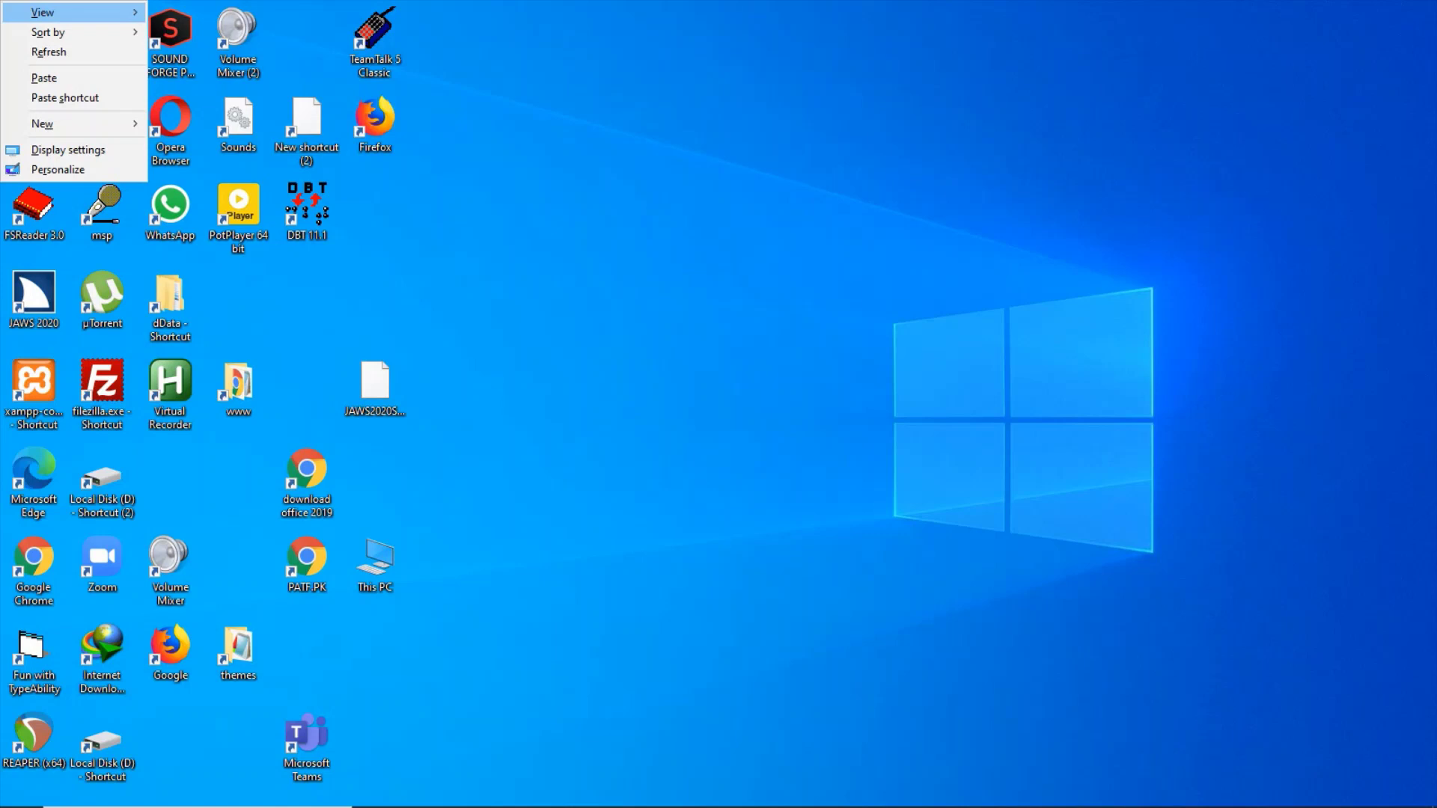
key(s)
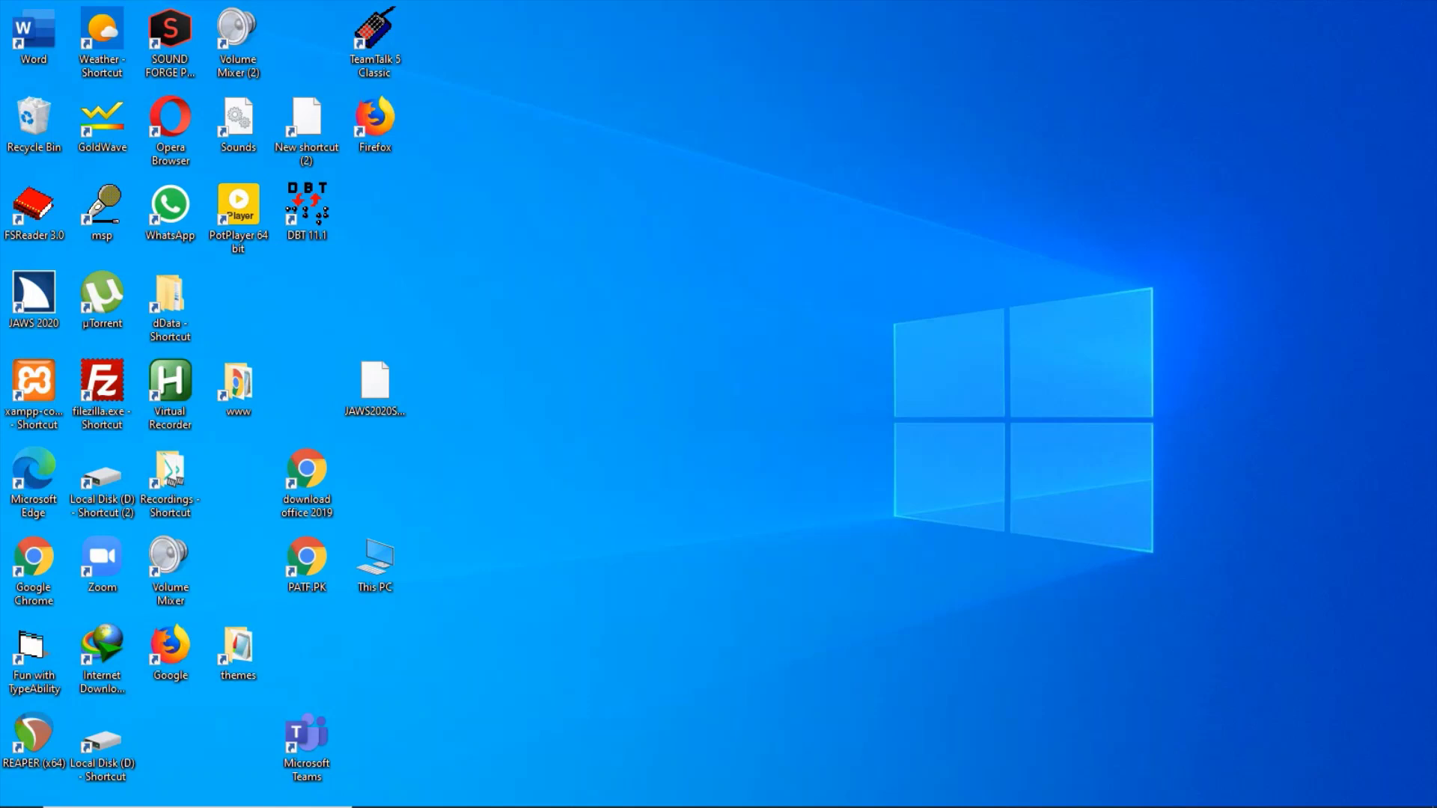
Step: Create a desktop shortcut to D:\protected with the Create Shortcut wizard, keeping the suggested name protected, and select the shortcut
key(shift+F10)
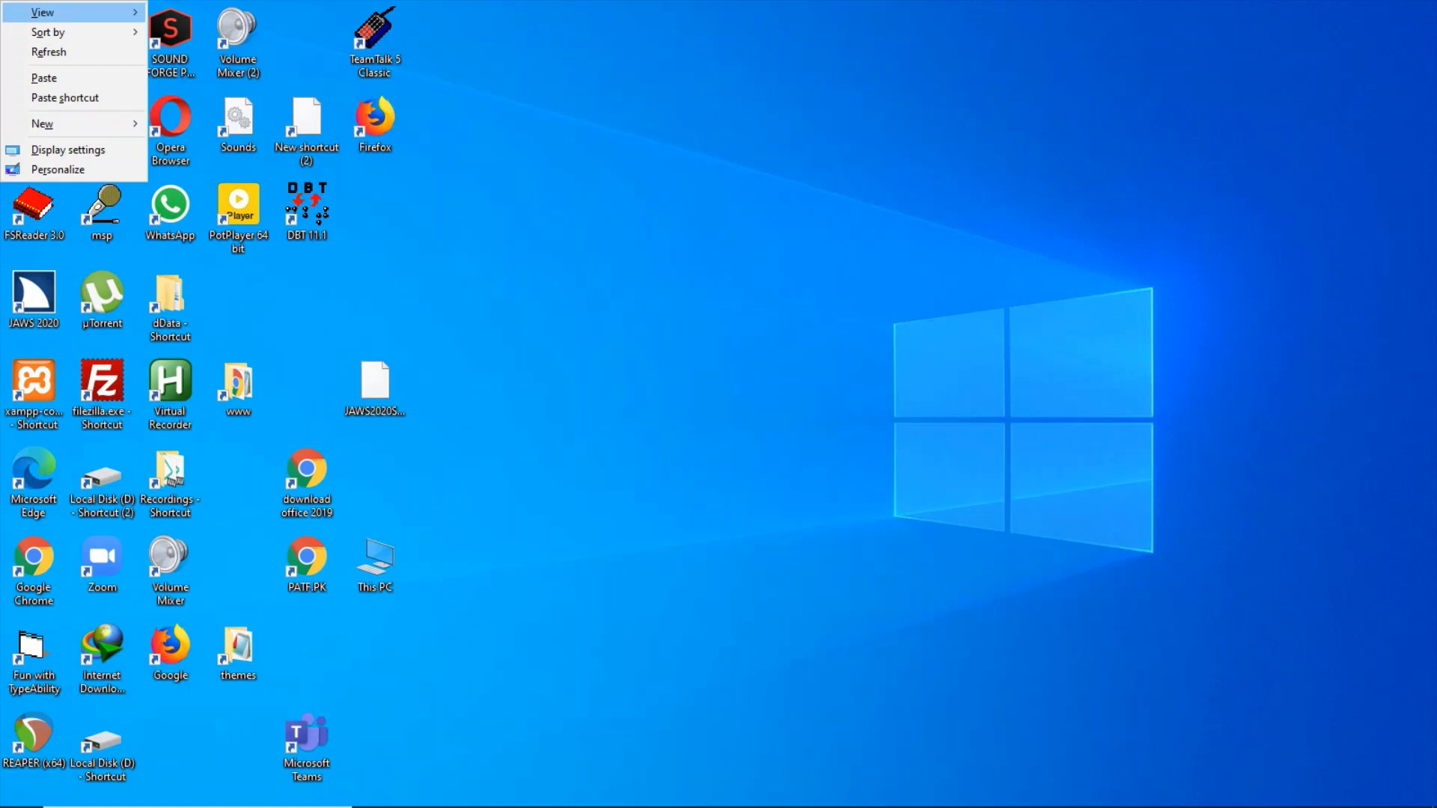
key(Up)
key(Up)
key(Up)
key(Right)
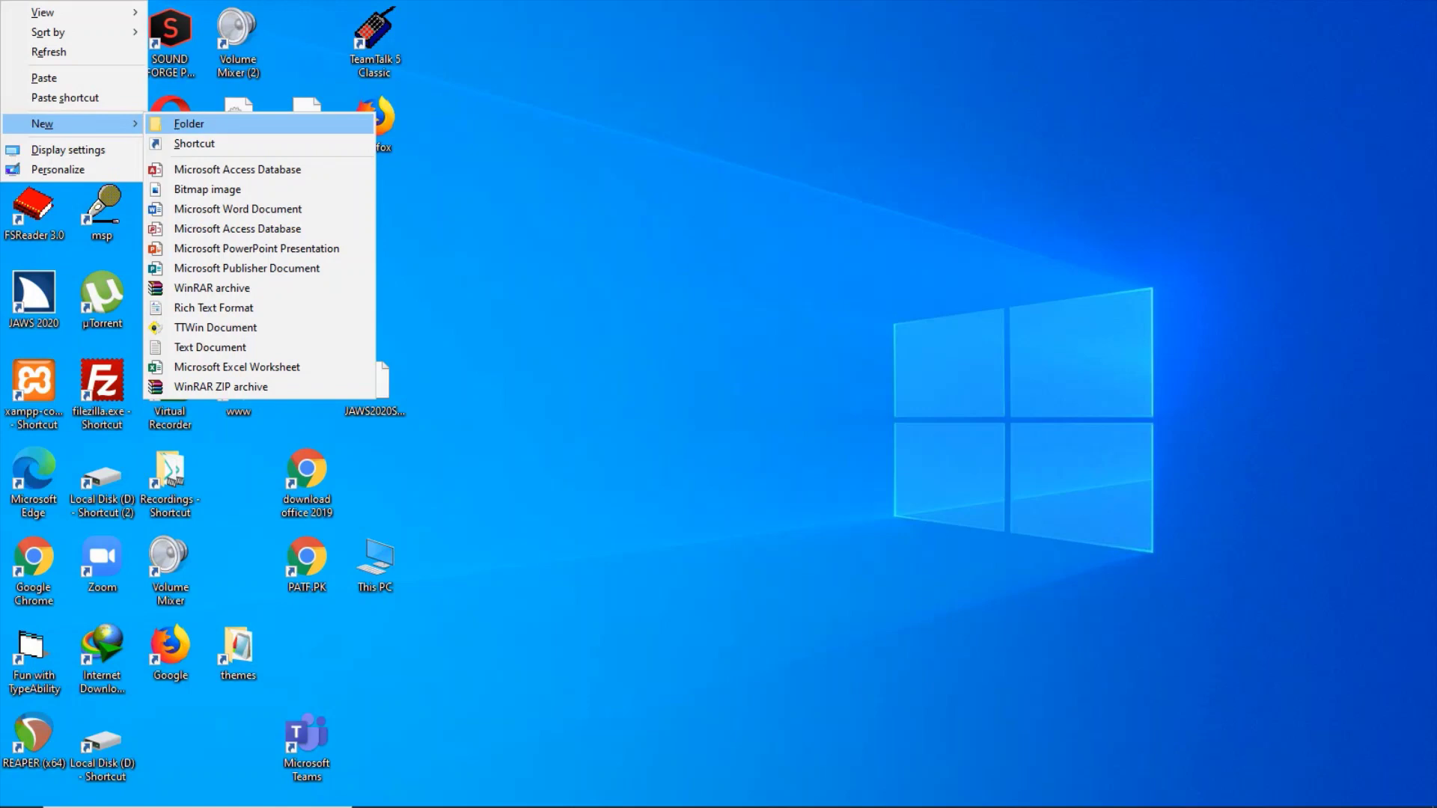
key(Down)
key(Return)
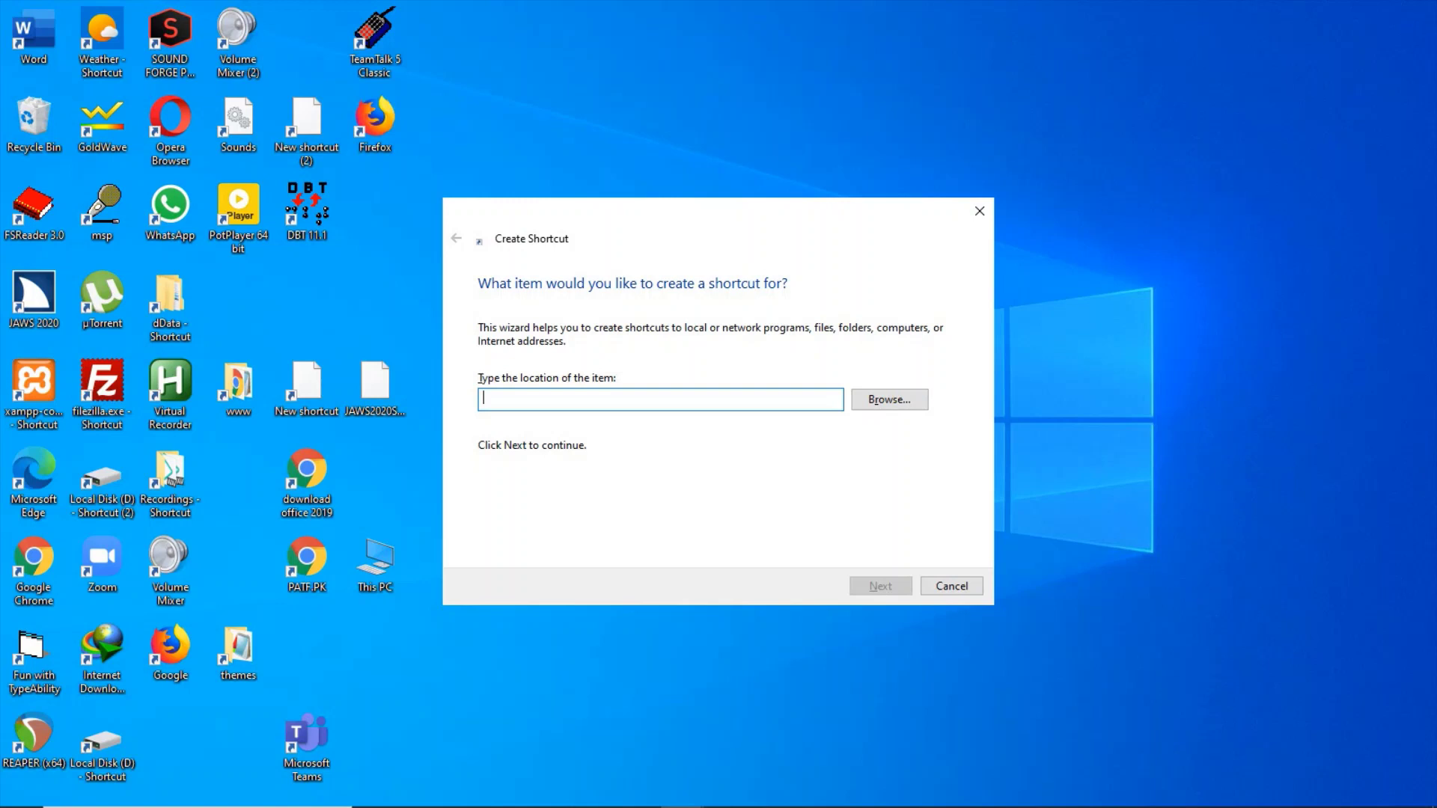
text(D)
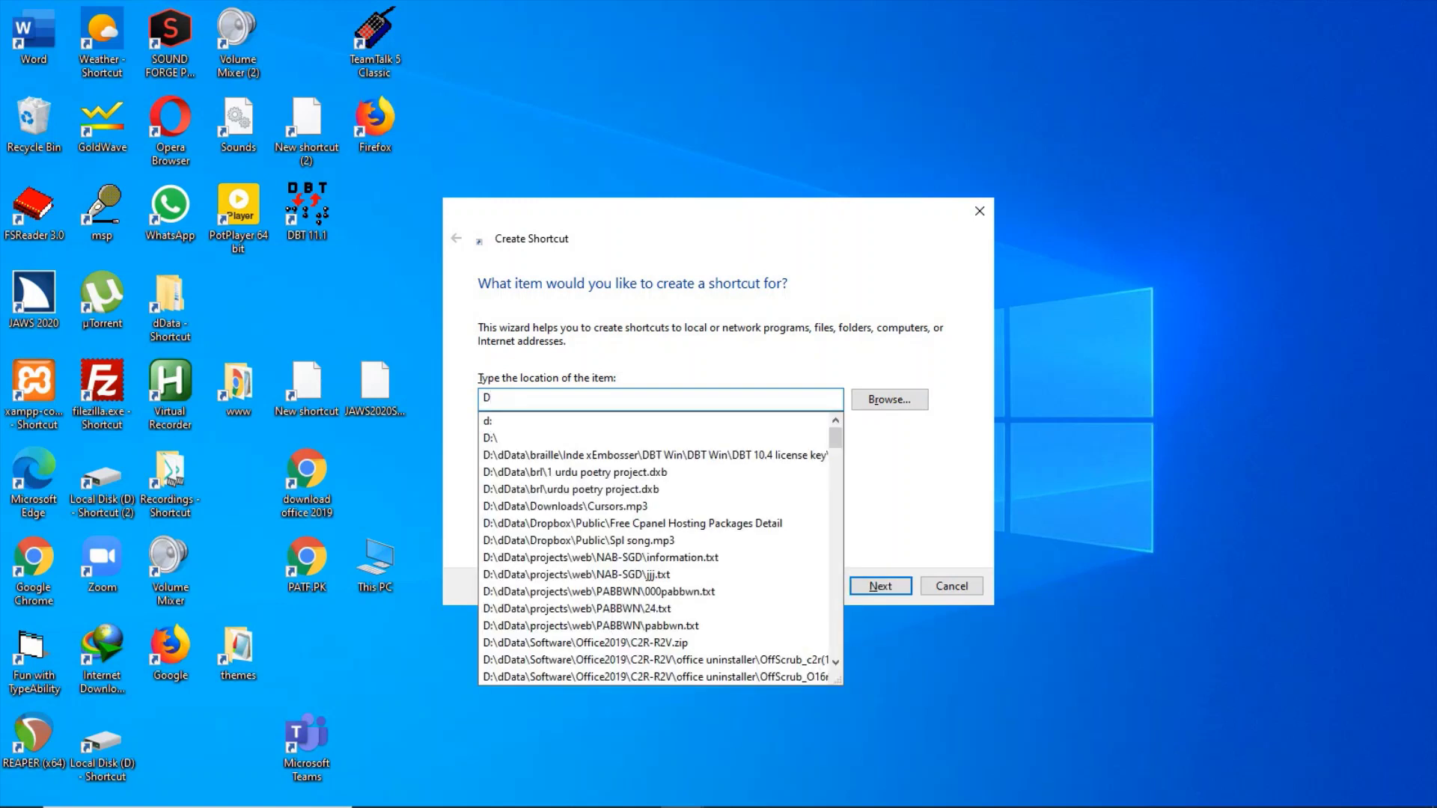
text(:\)
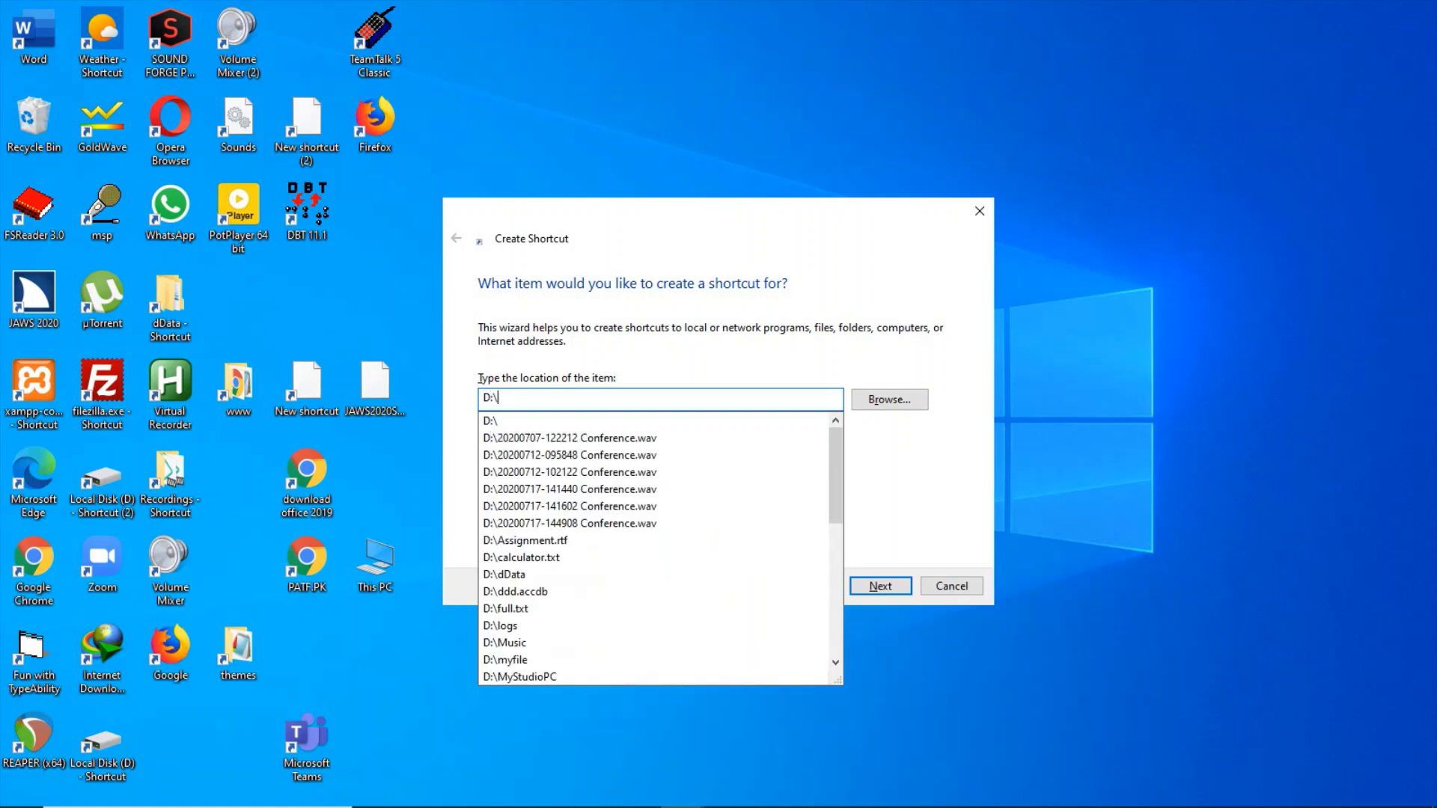
text(pro)
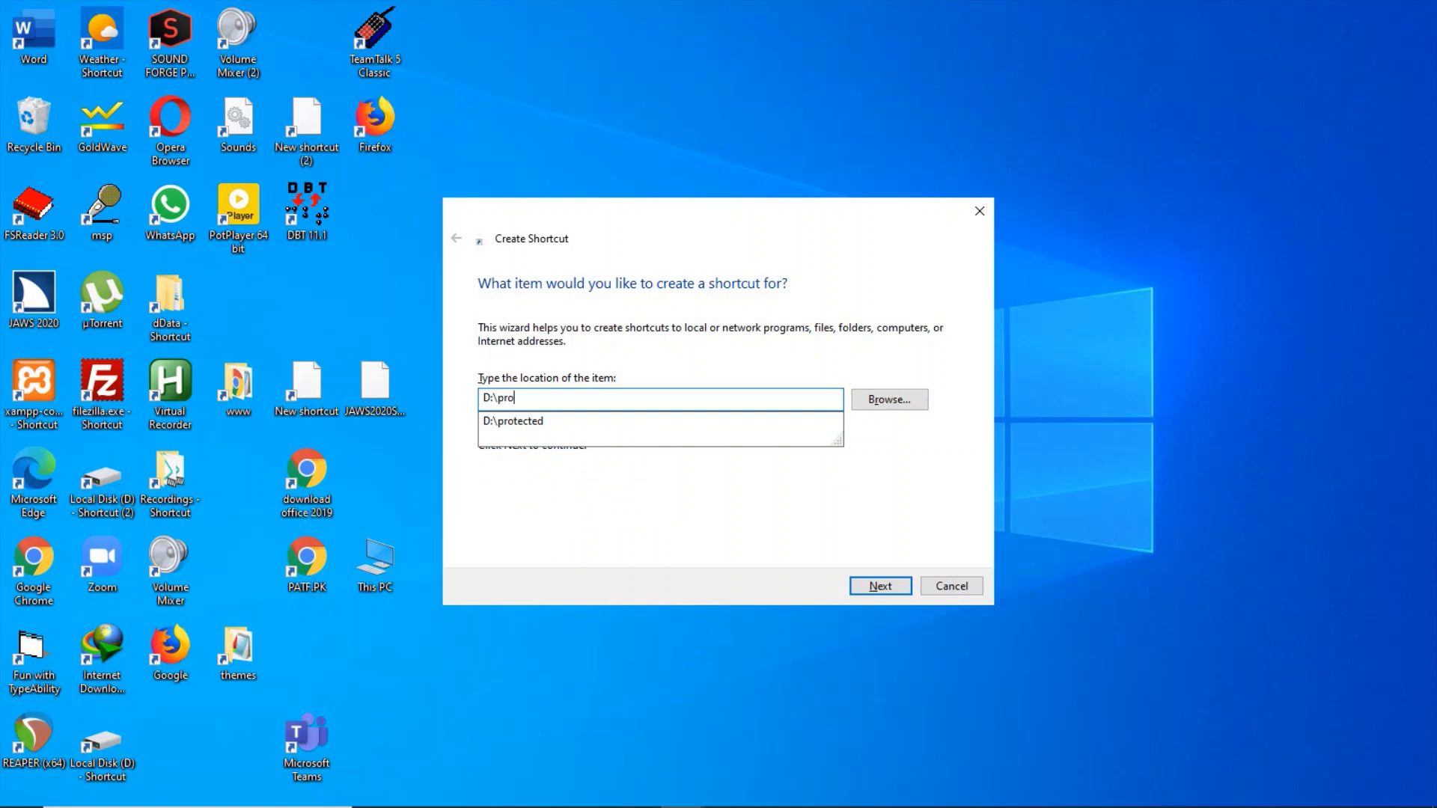
text(tected)
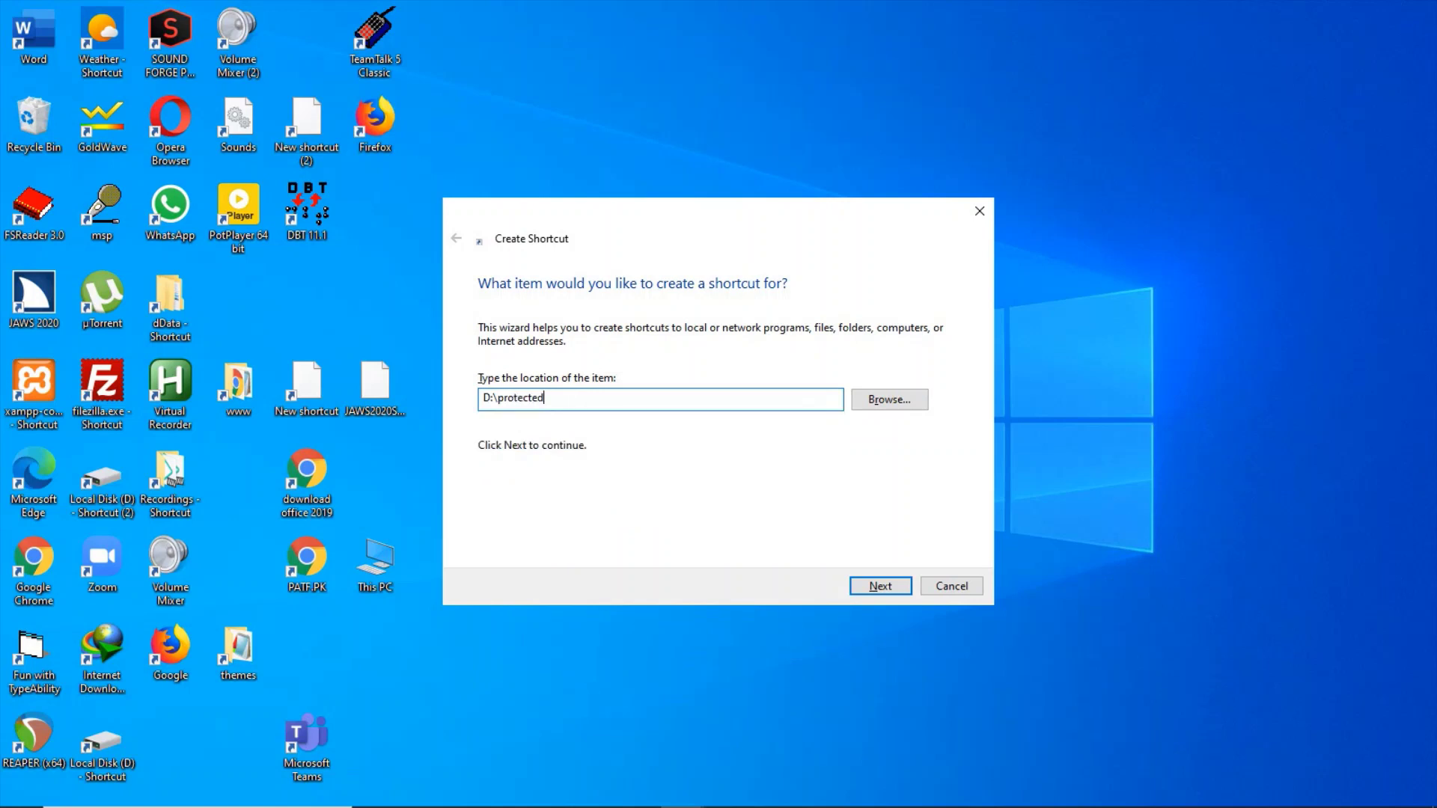
key(Return)
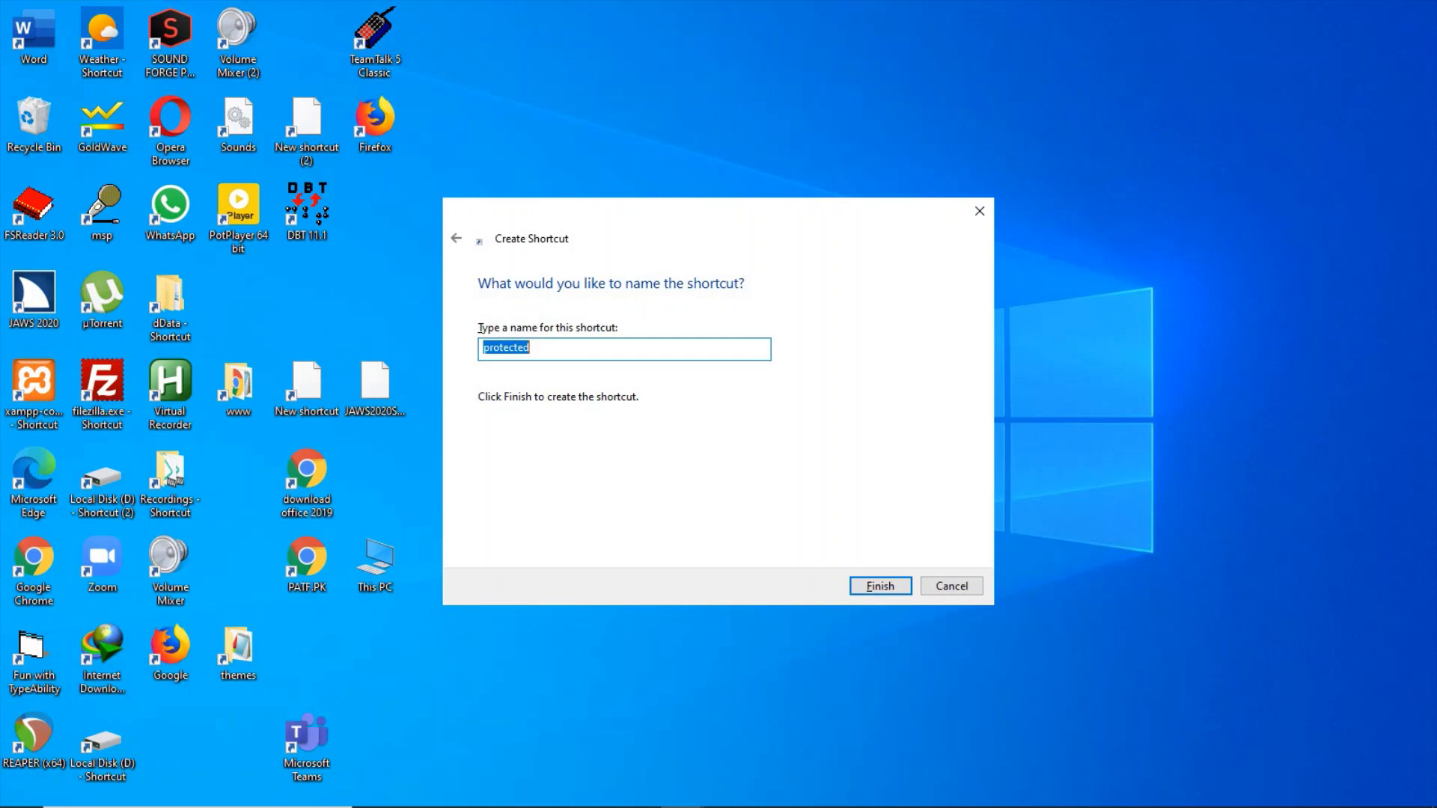
key(Return)
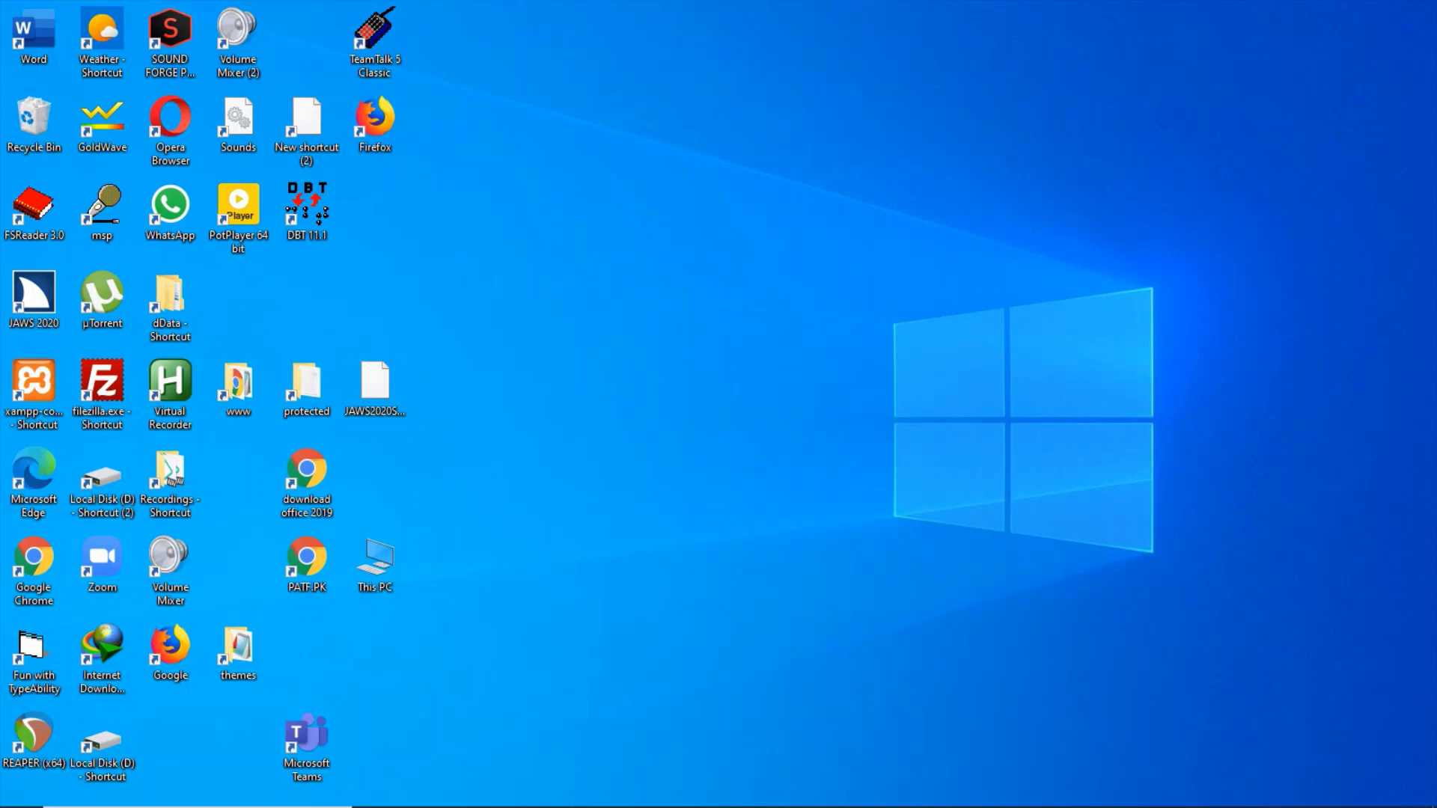
key(p)
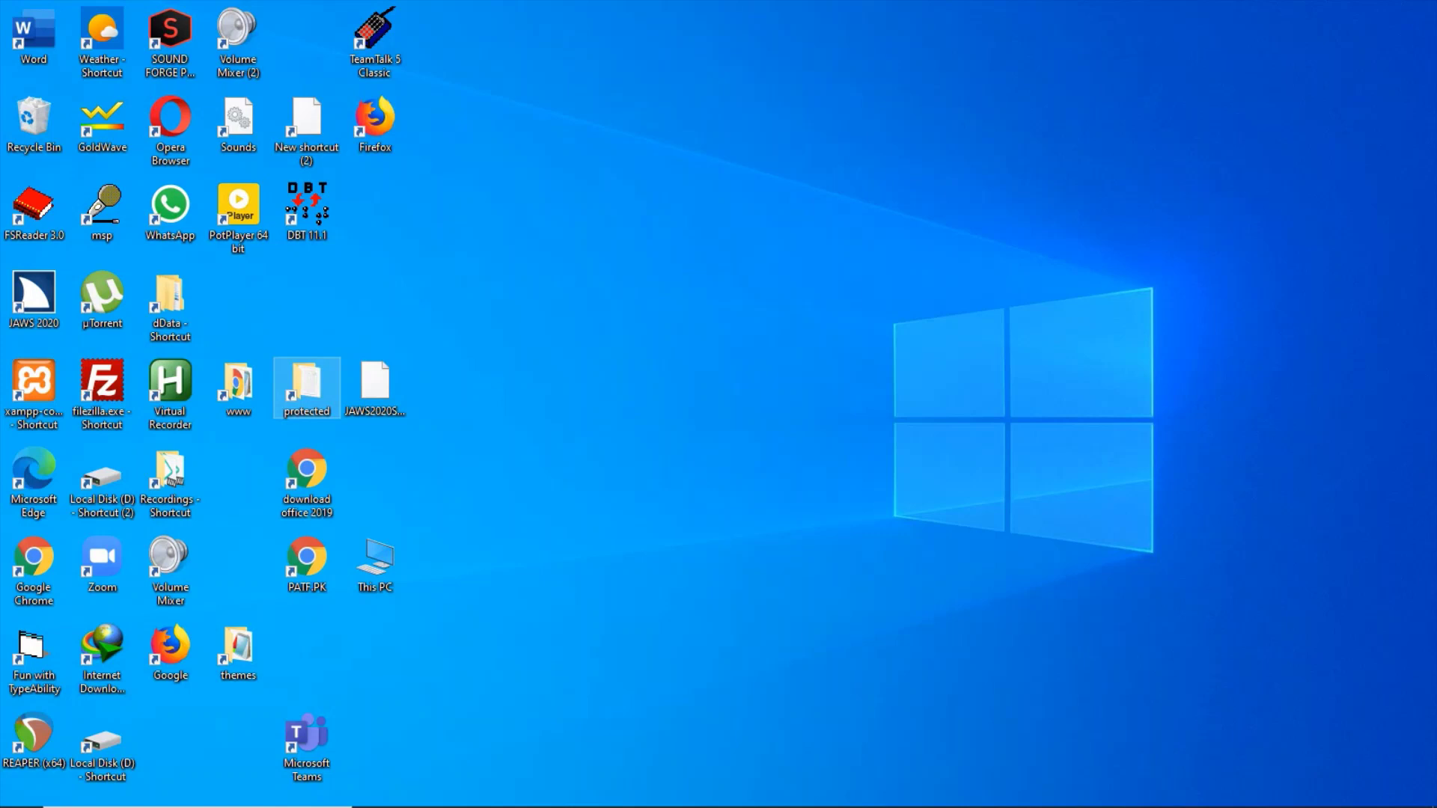
key(super)
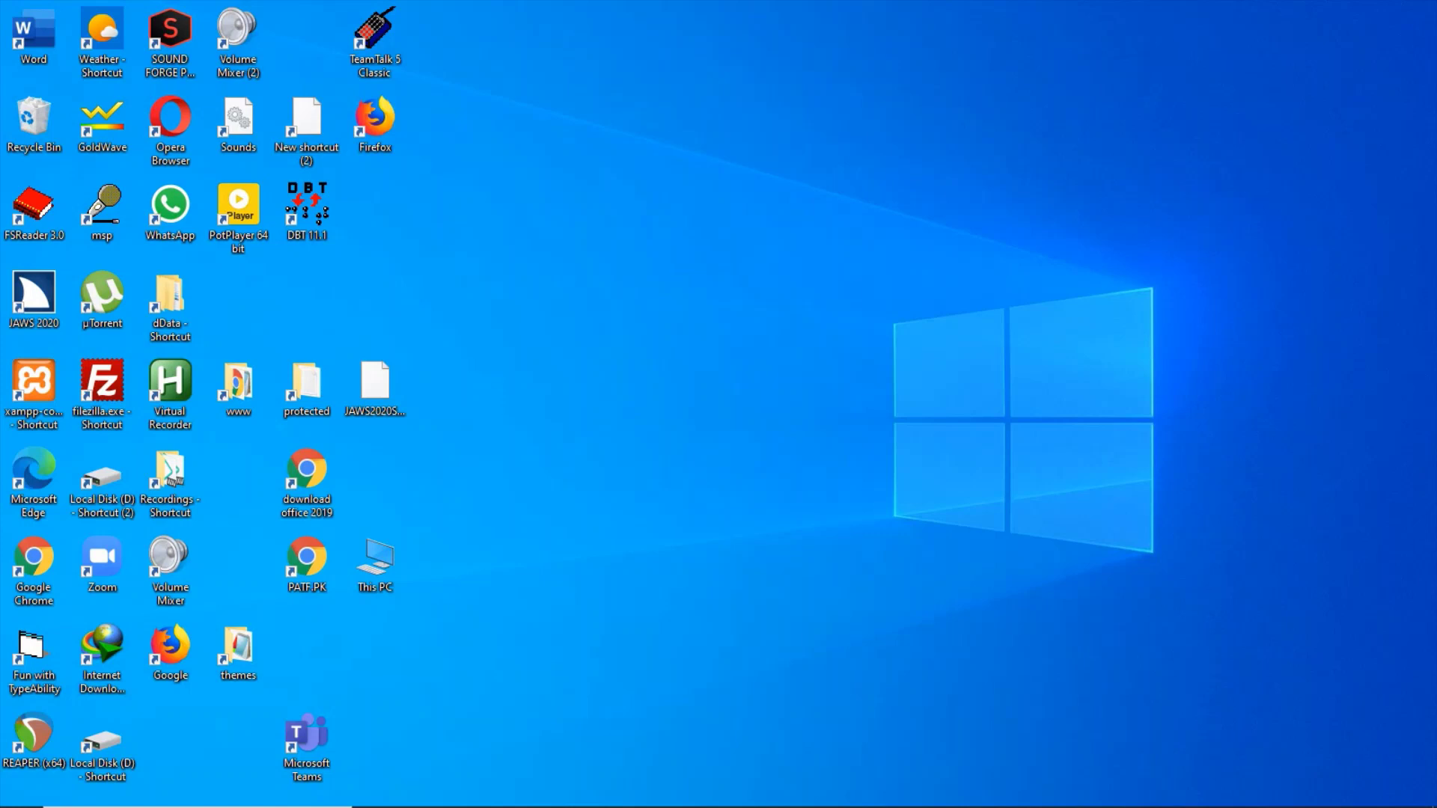
key(shift+F10)
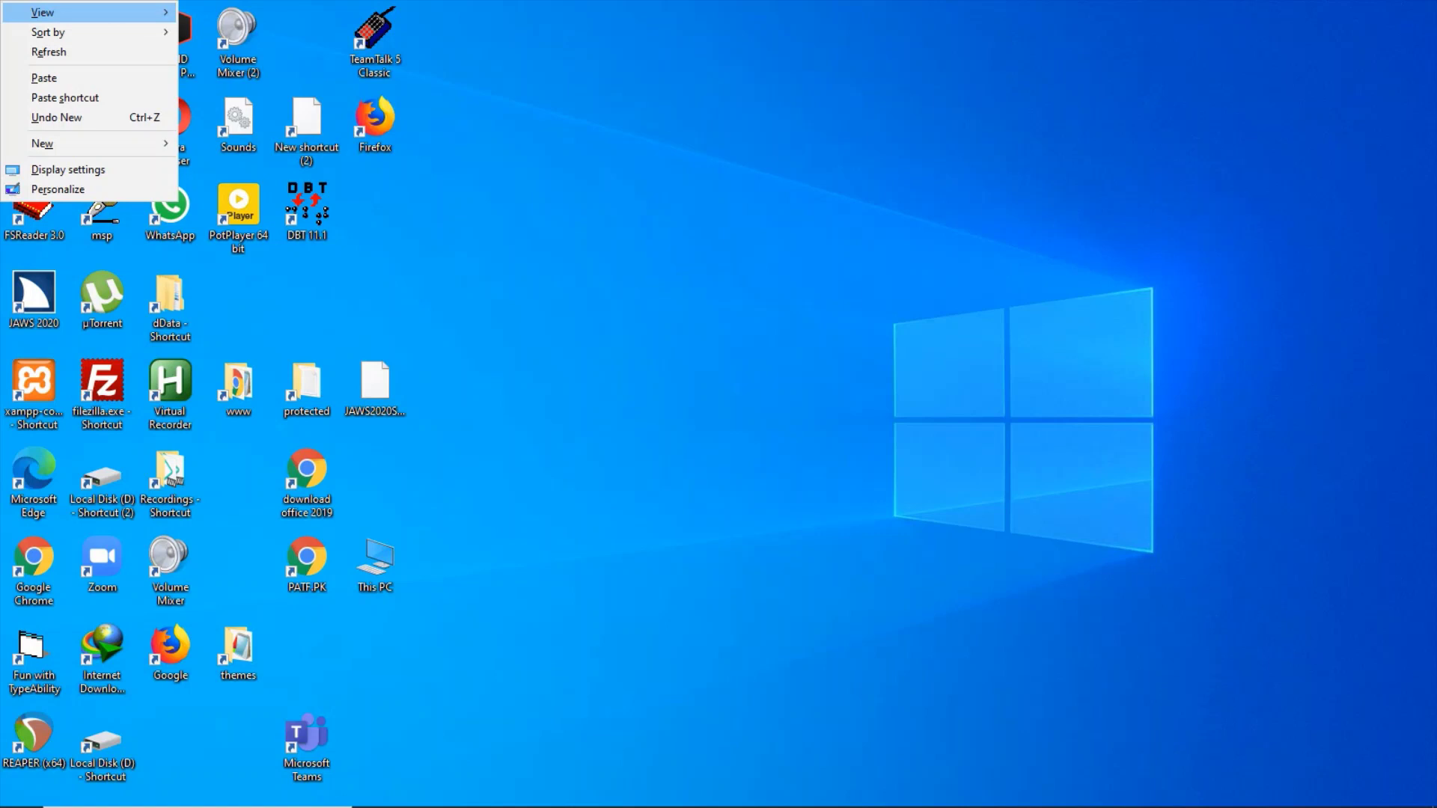
key(w)
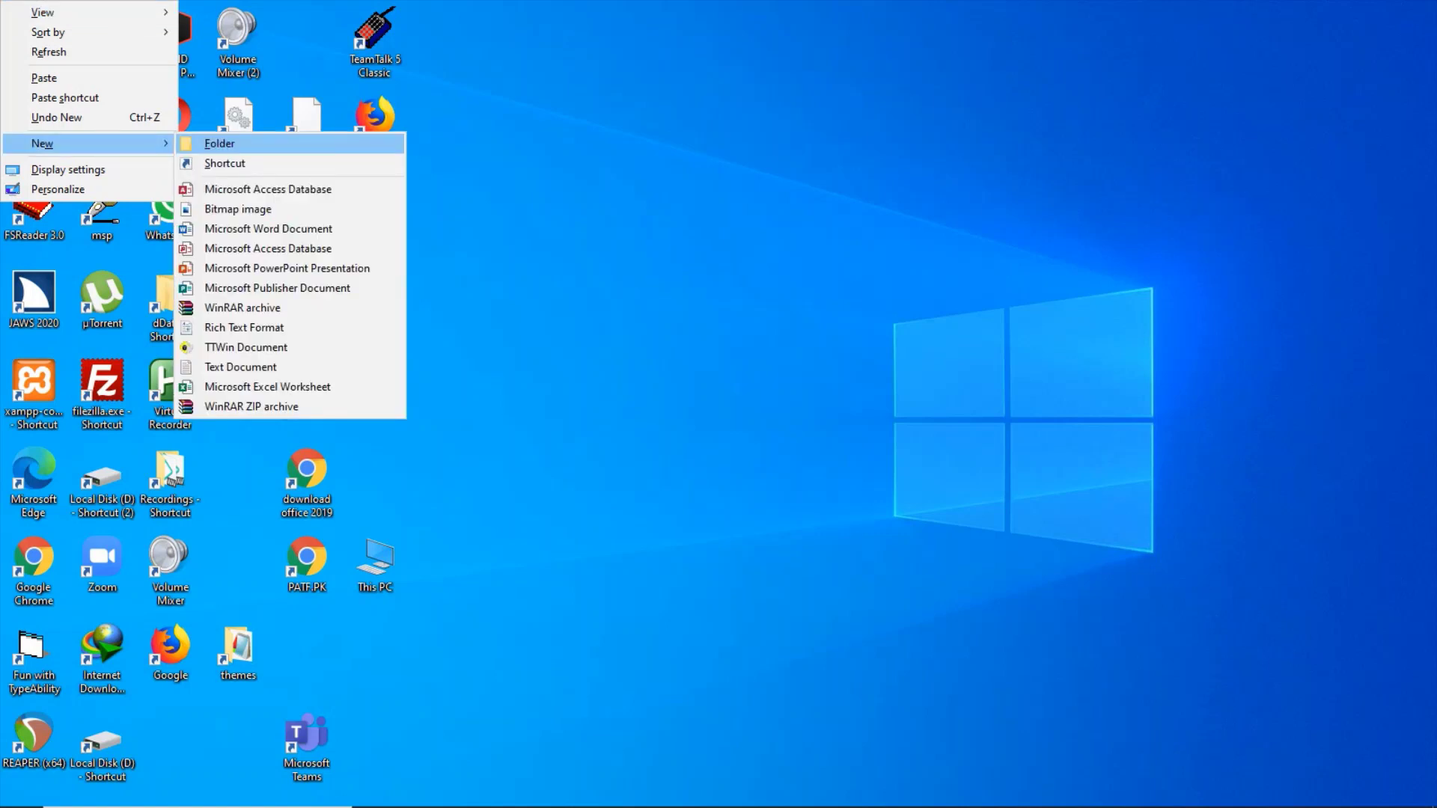
key(s)
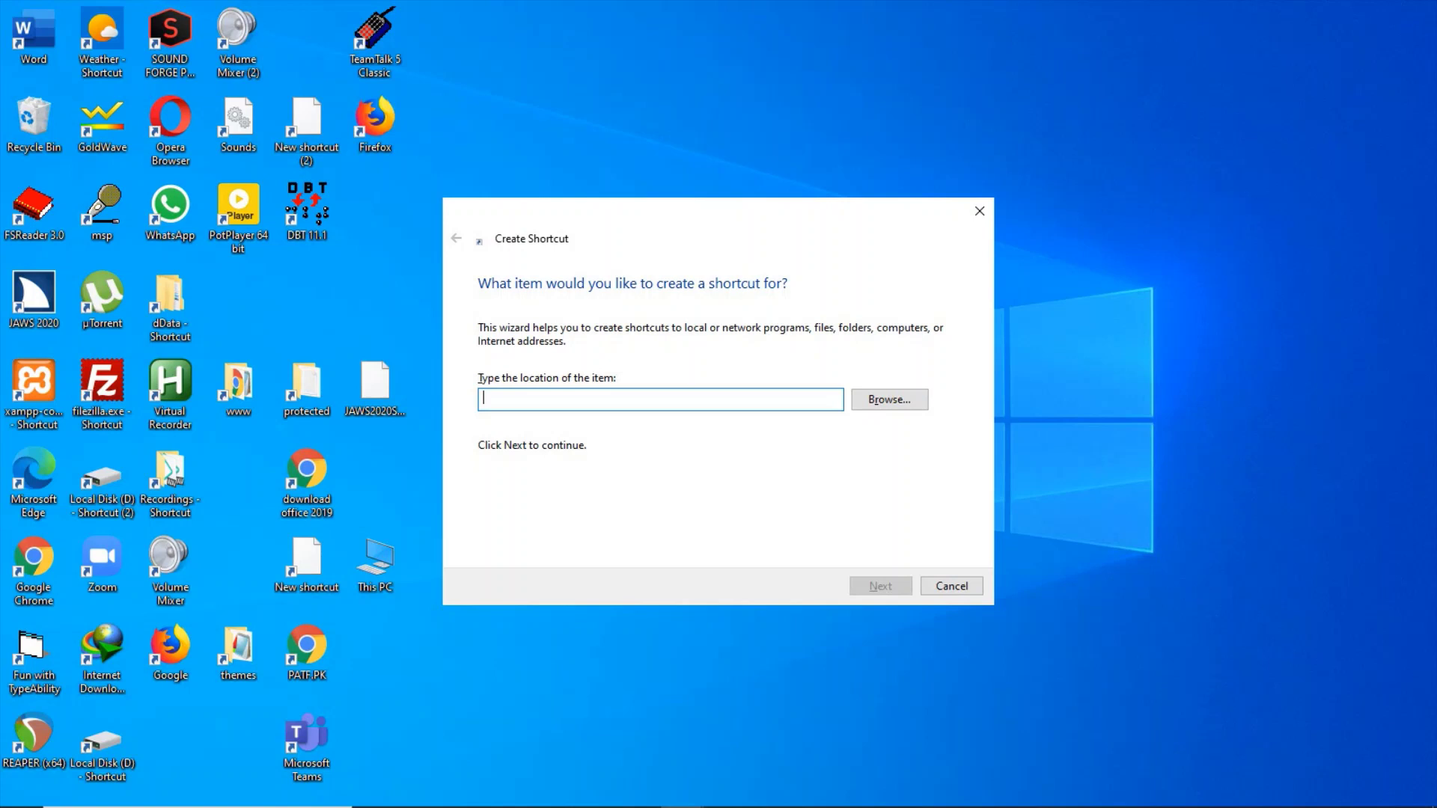
text(www)
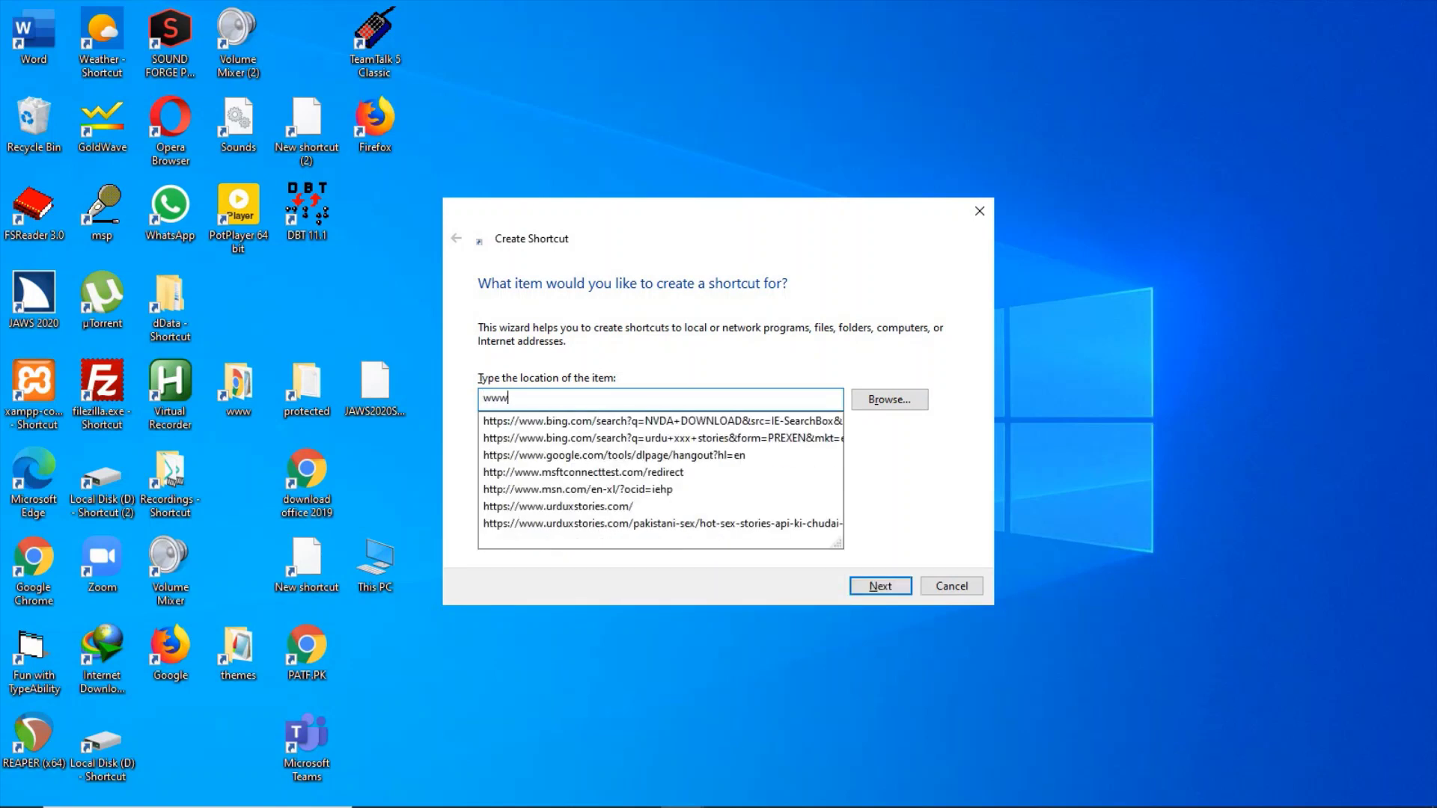
text(.goog)
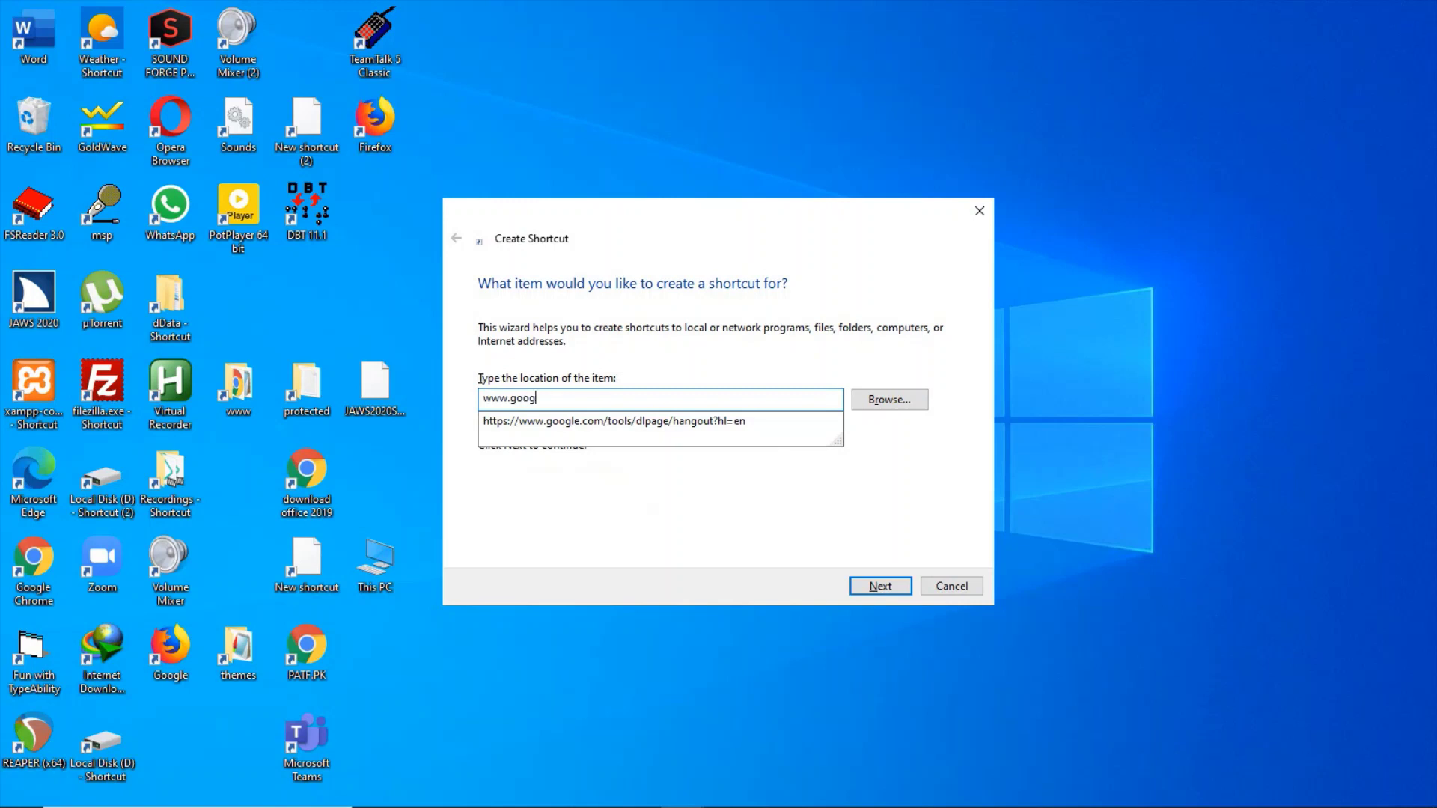
text(le.com)
key(Return)
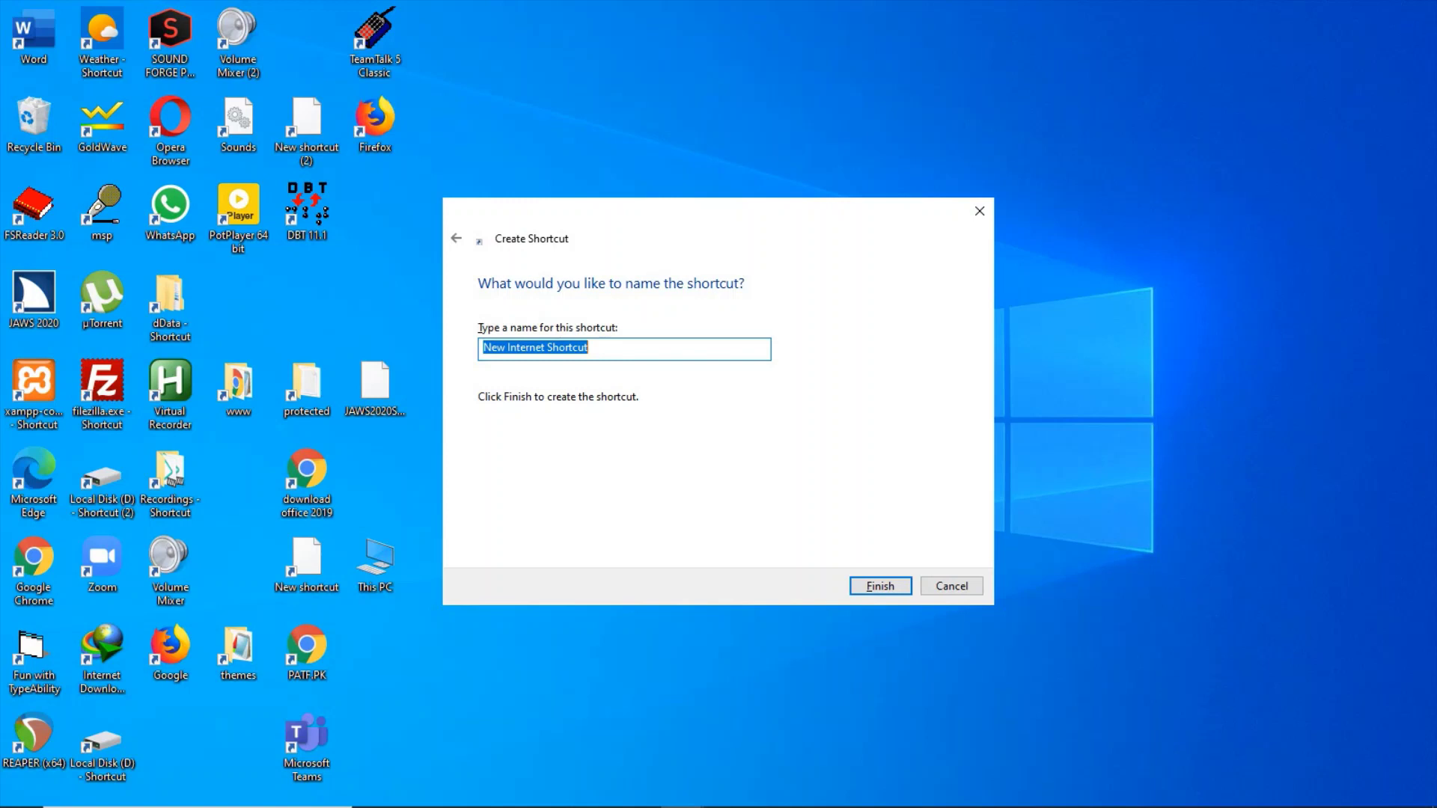
text(G)
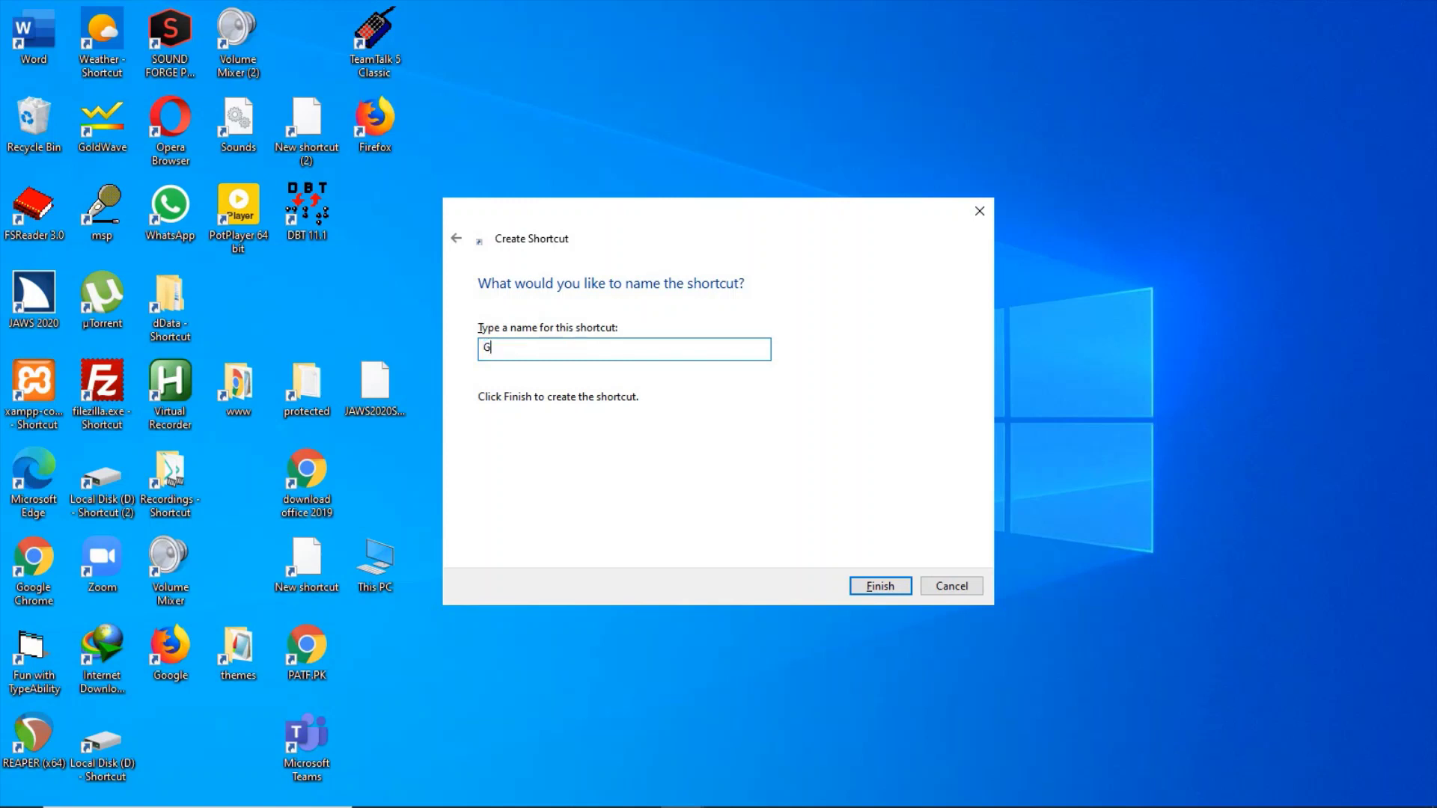
text(oogle Search)
key(Return)
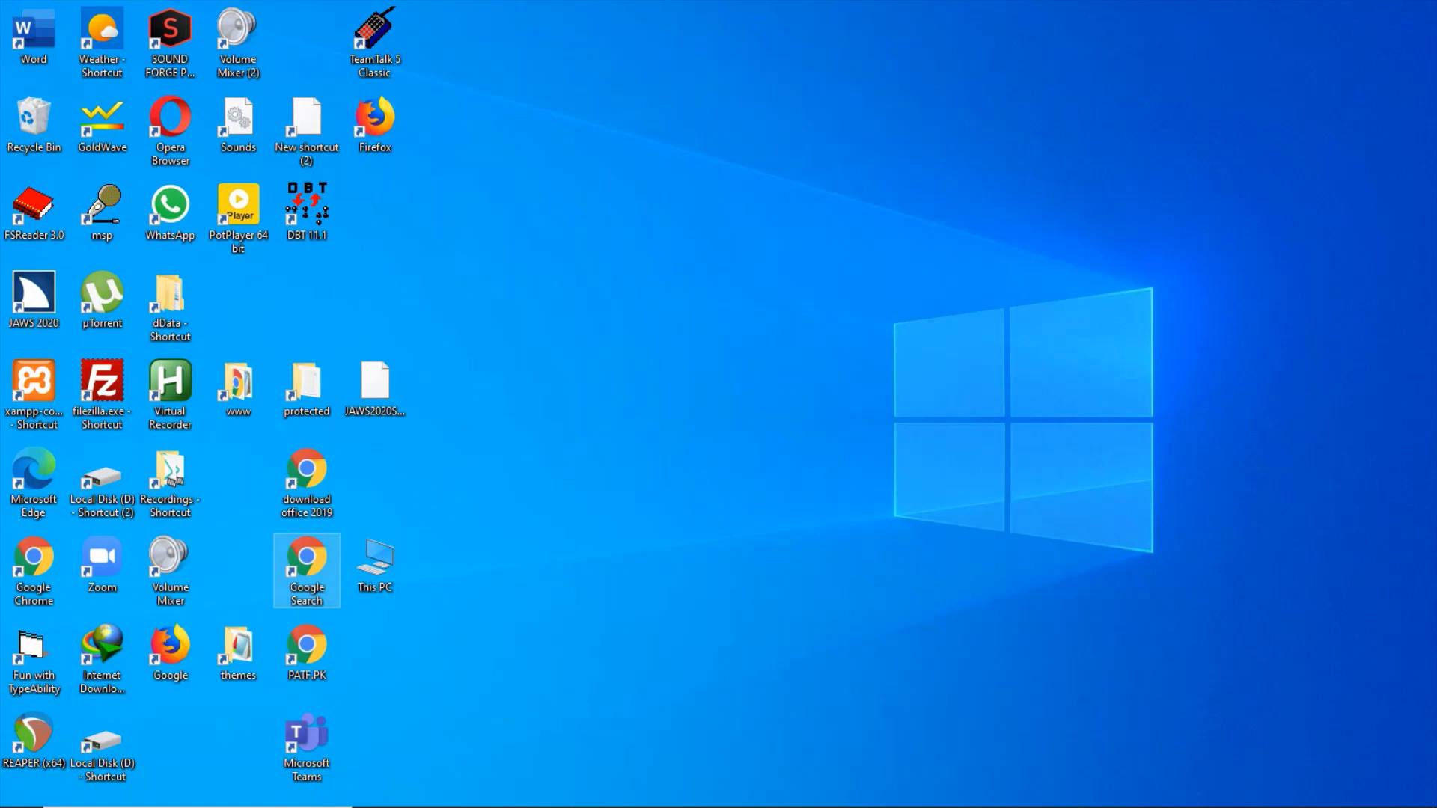
Step: Create a desktop shortcut to appwiz.cpl with the Create Shortcut wizard and name it Add and Remove
key(Return)
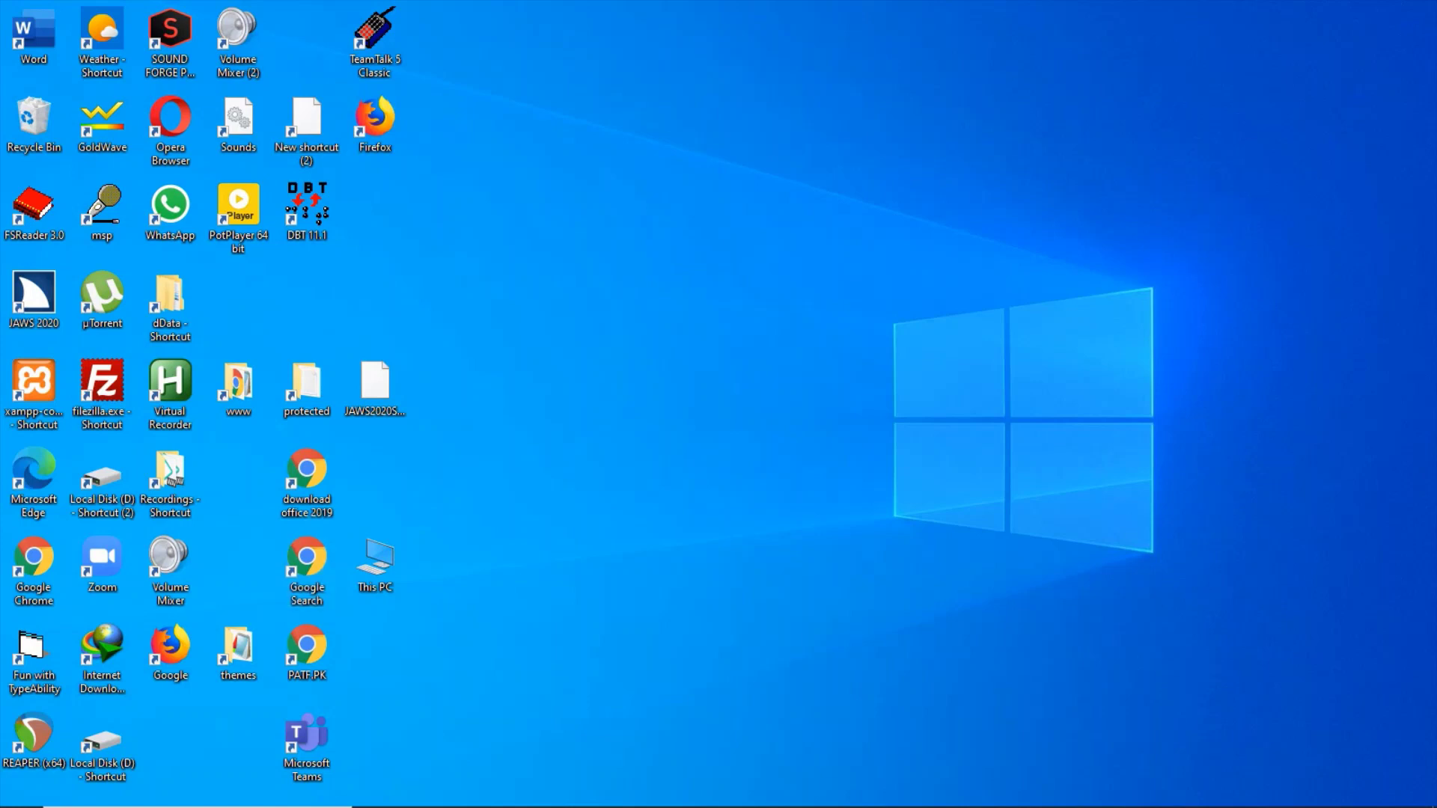
key(shift+F10)
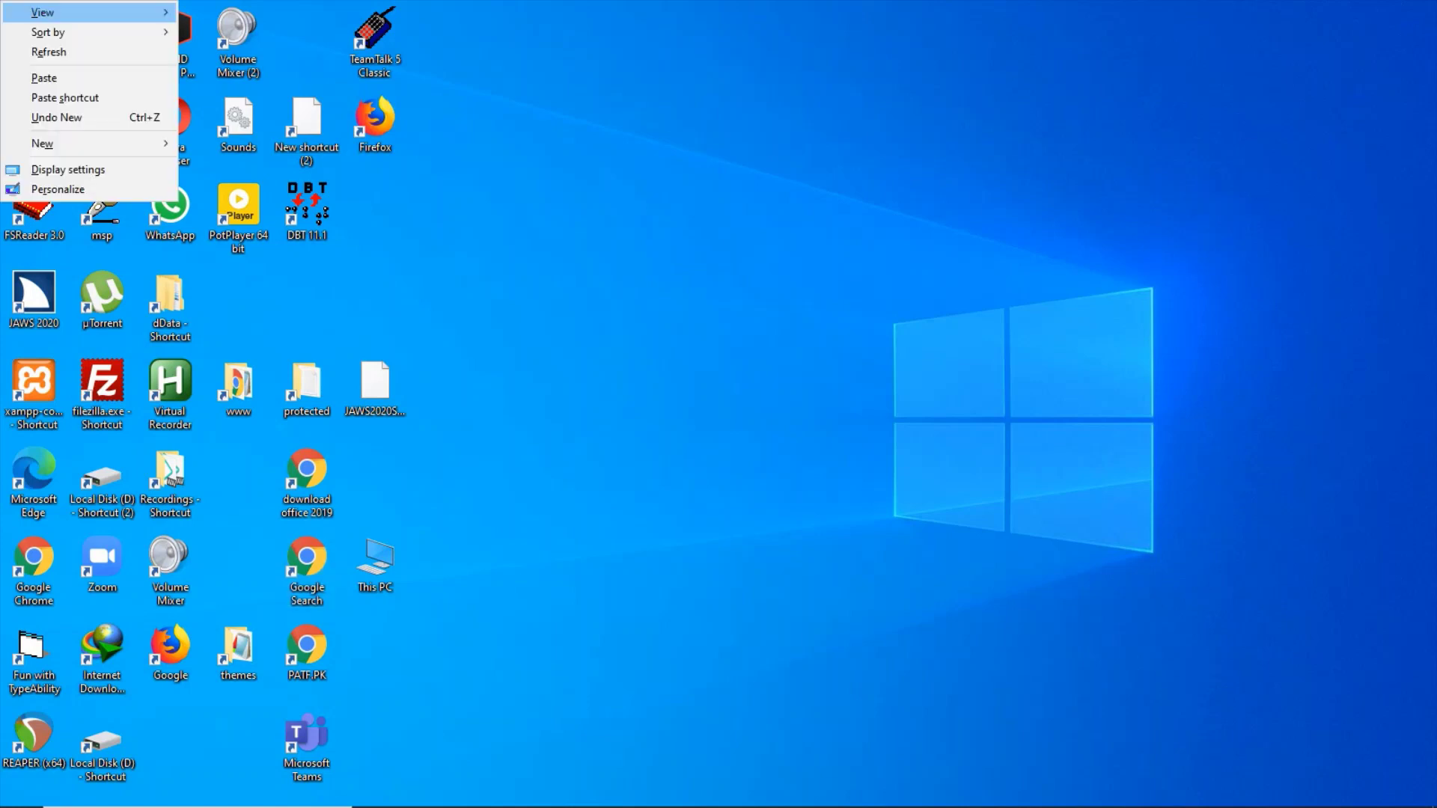
key(w)
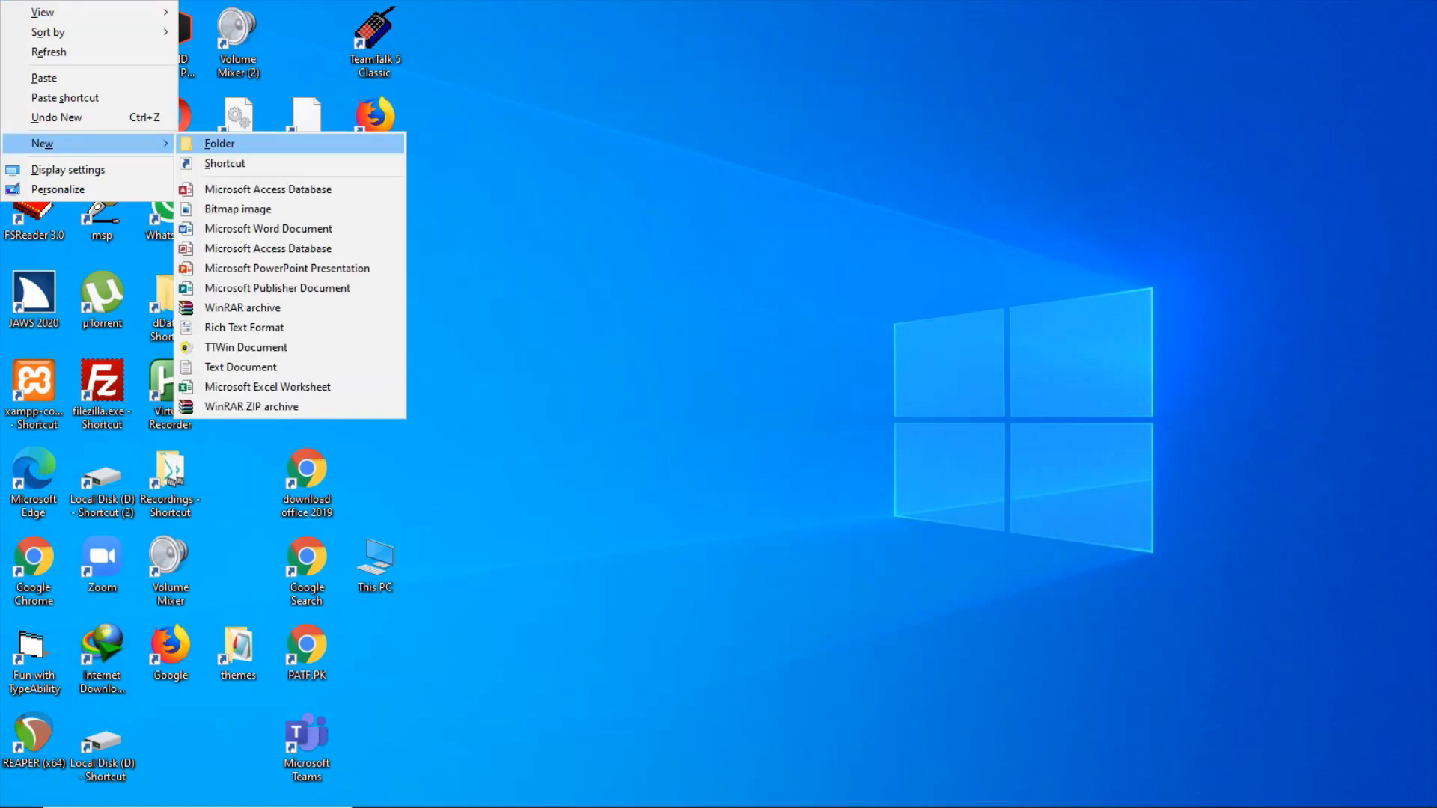
key(s)
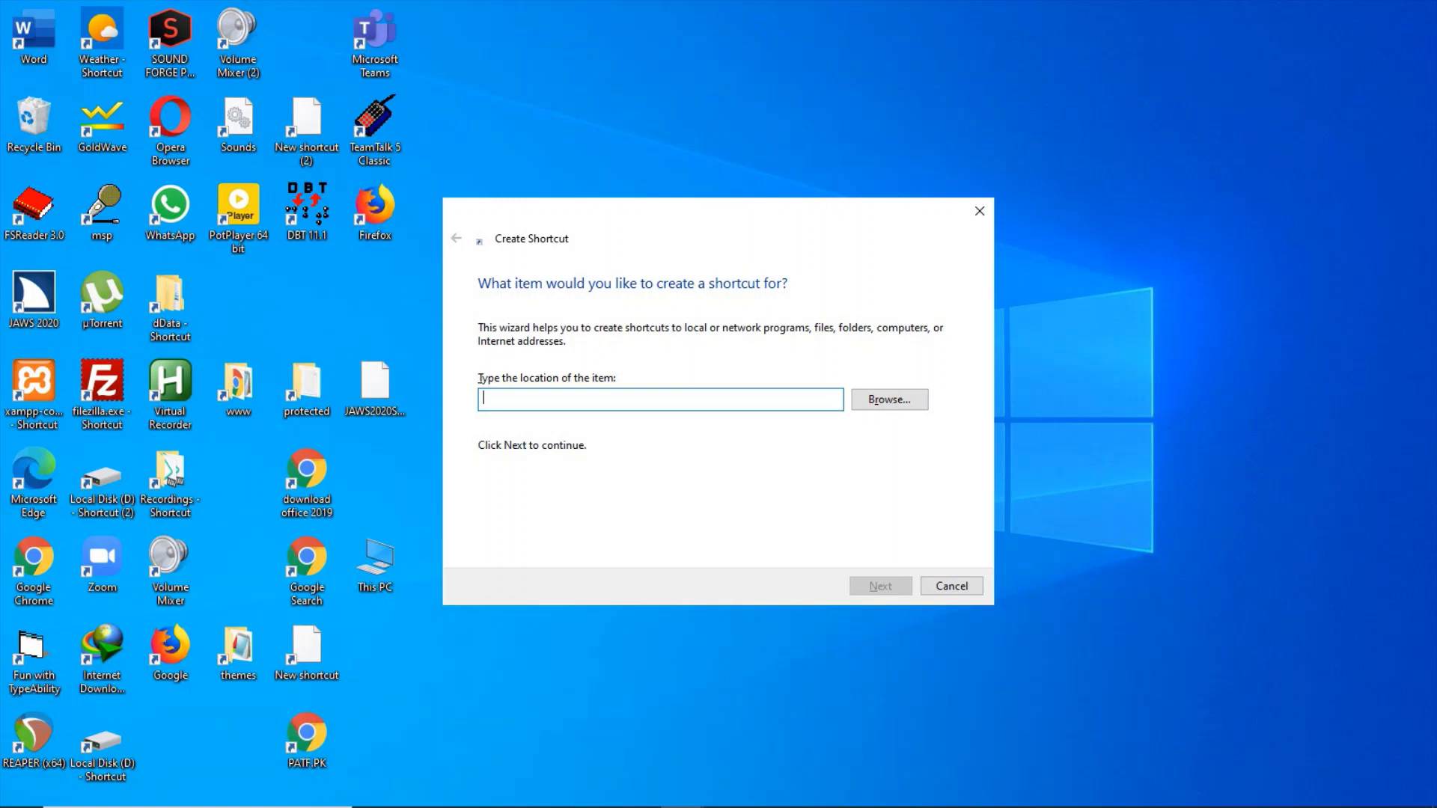
text(ap)
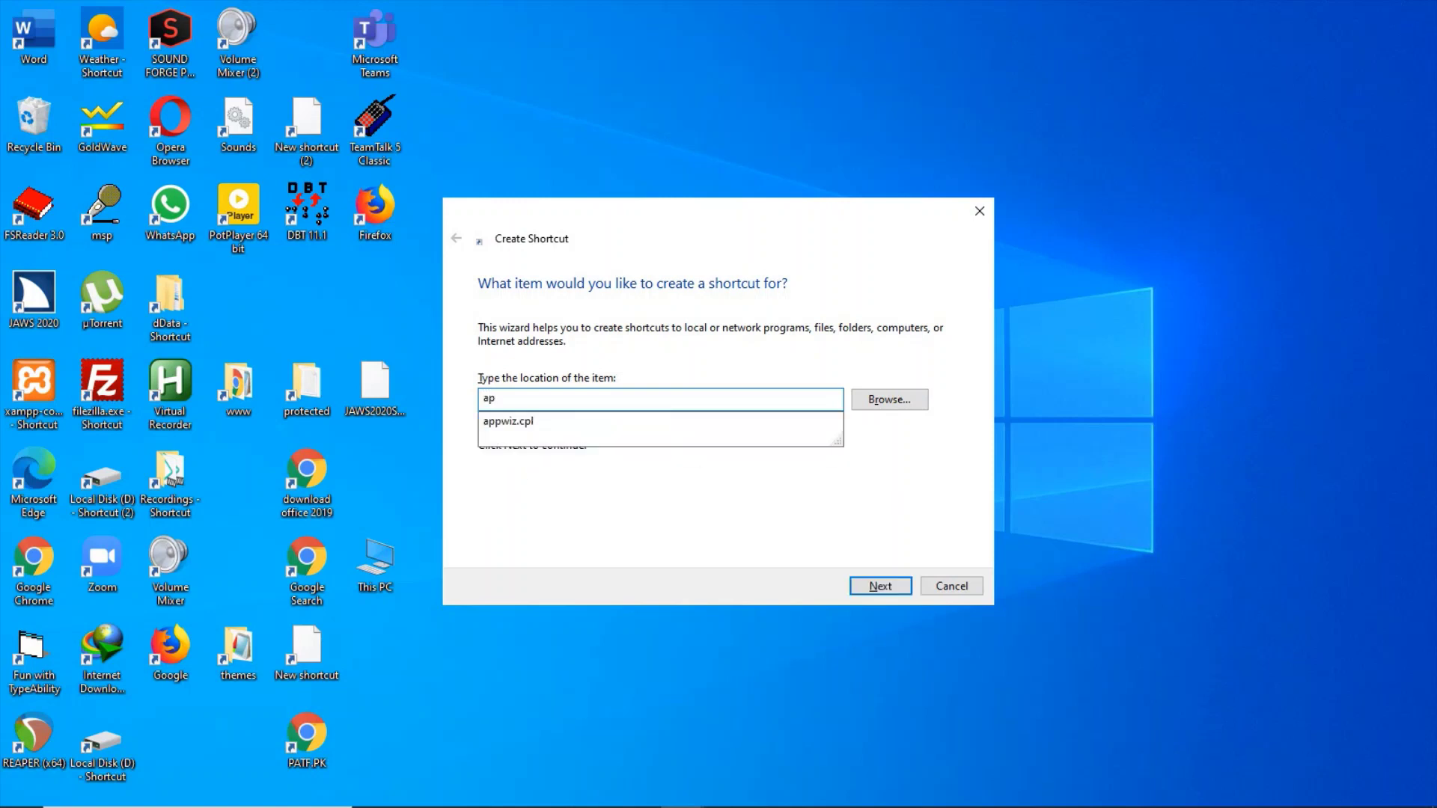
text(pwiz.cpl)
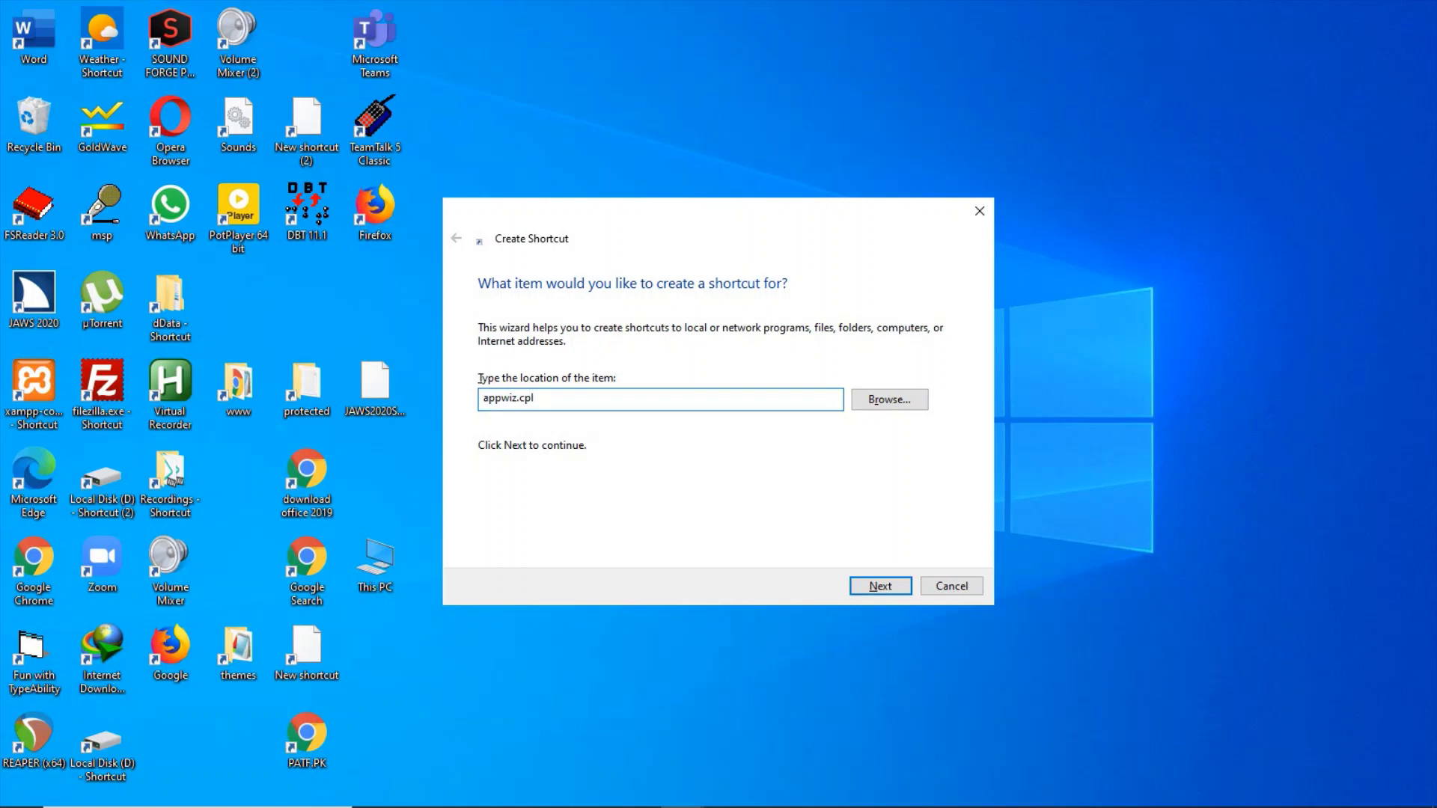
key(Return)
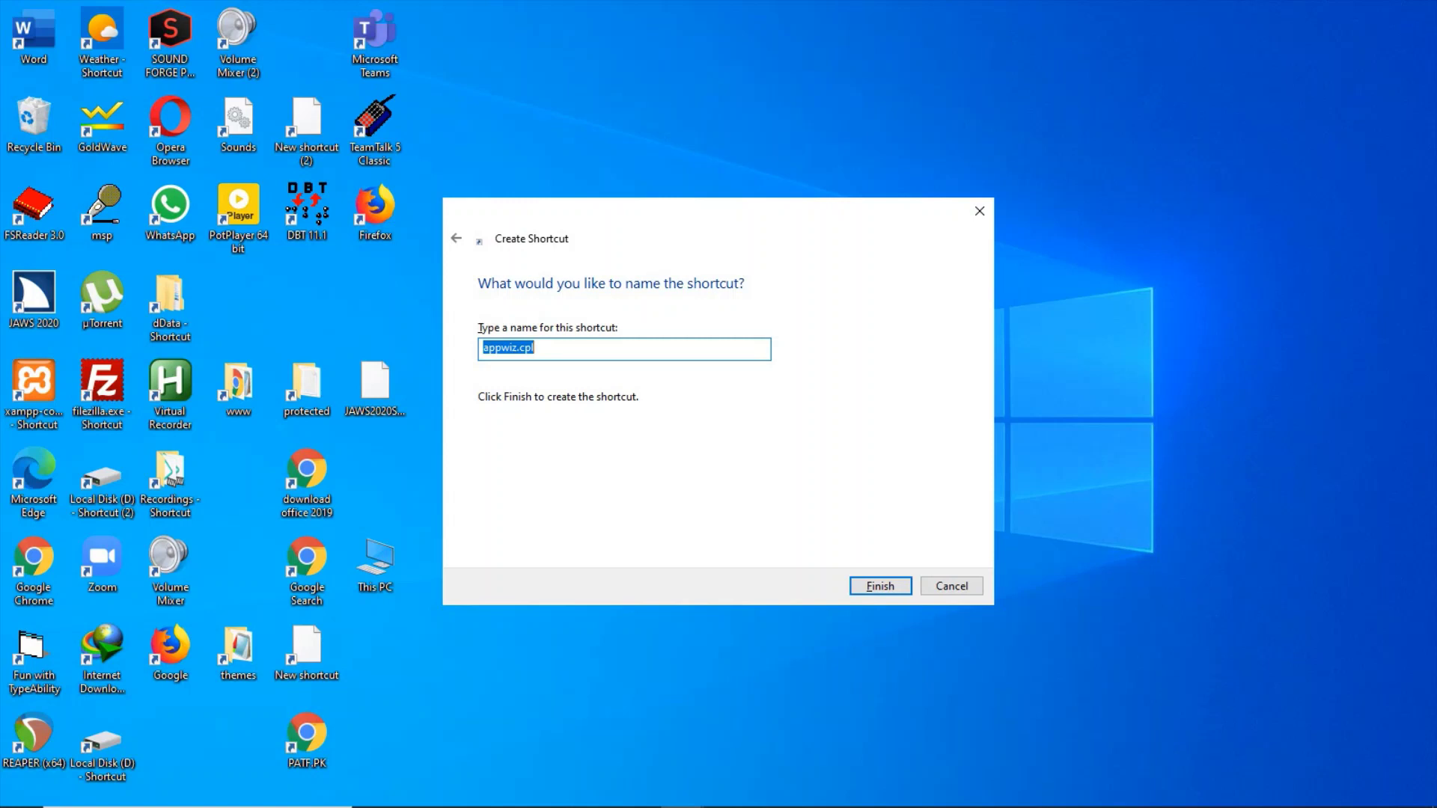
text(Add and Remove)
key(Return)
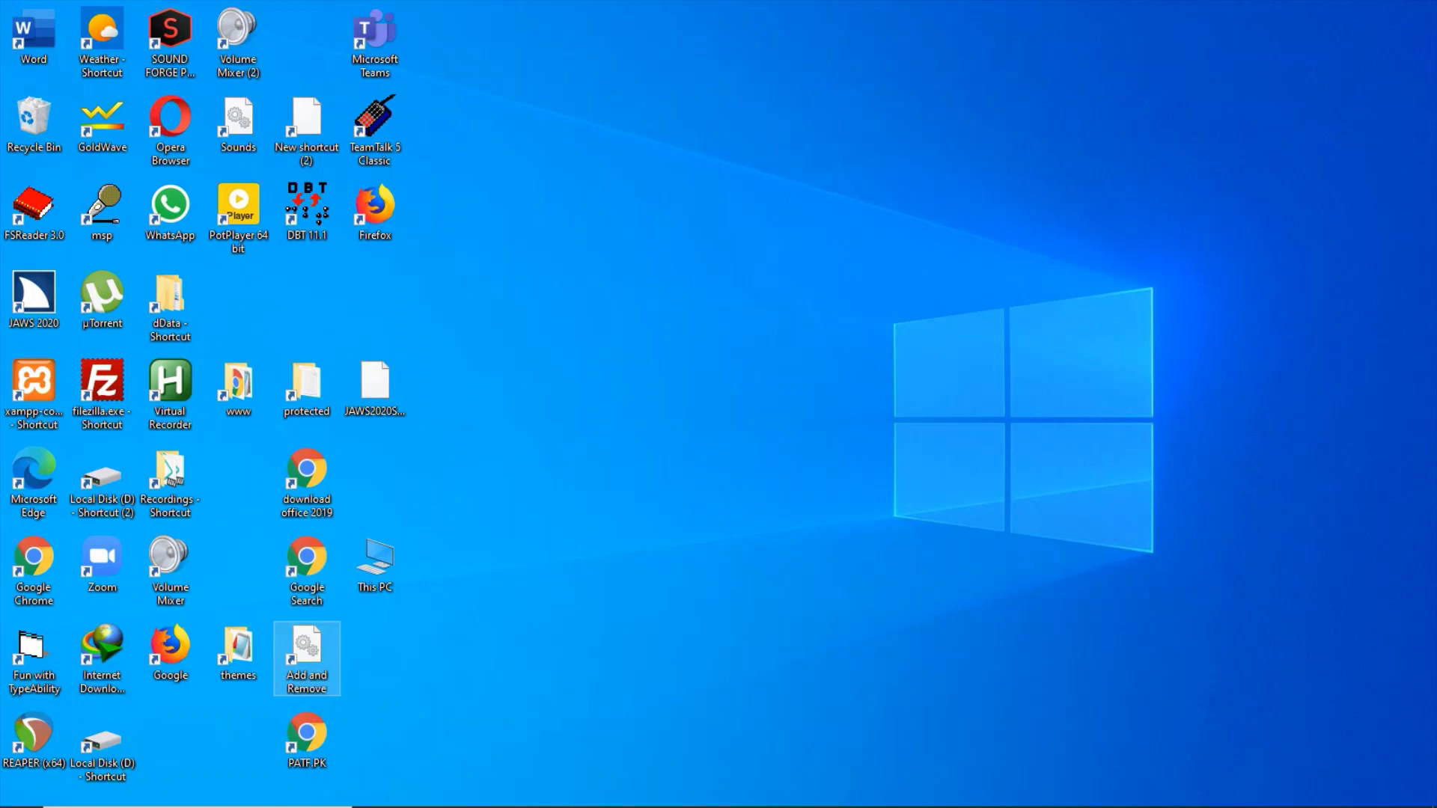
Step: Test the Add and Remove shortcut by opening it, select Camtasia 2019 in the program list, and close the window
key(Return)
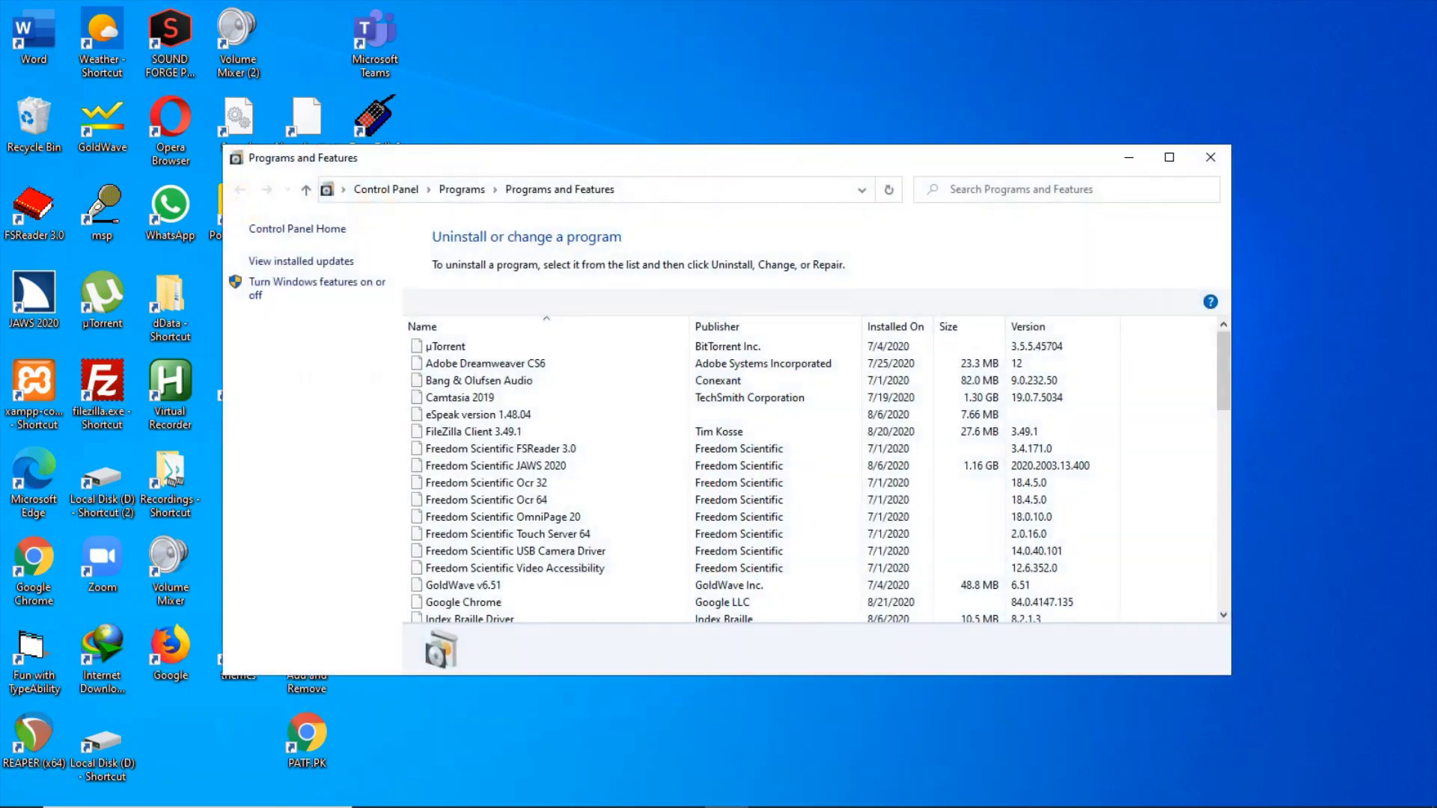
key(c)
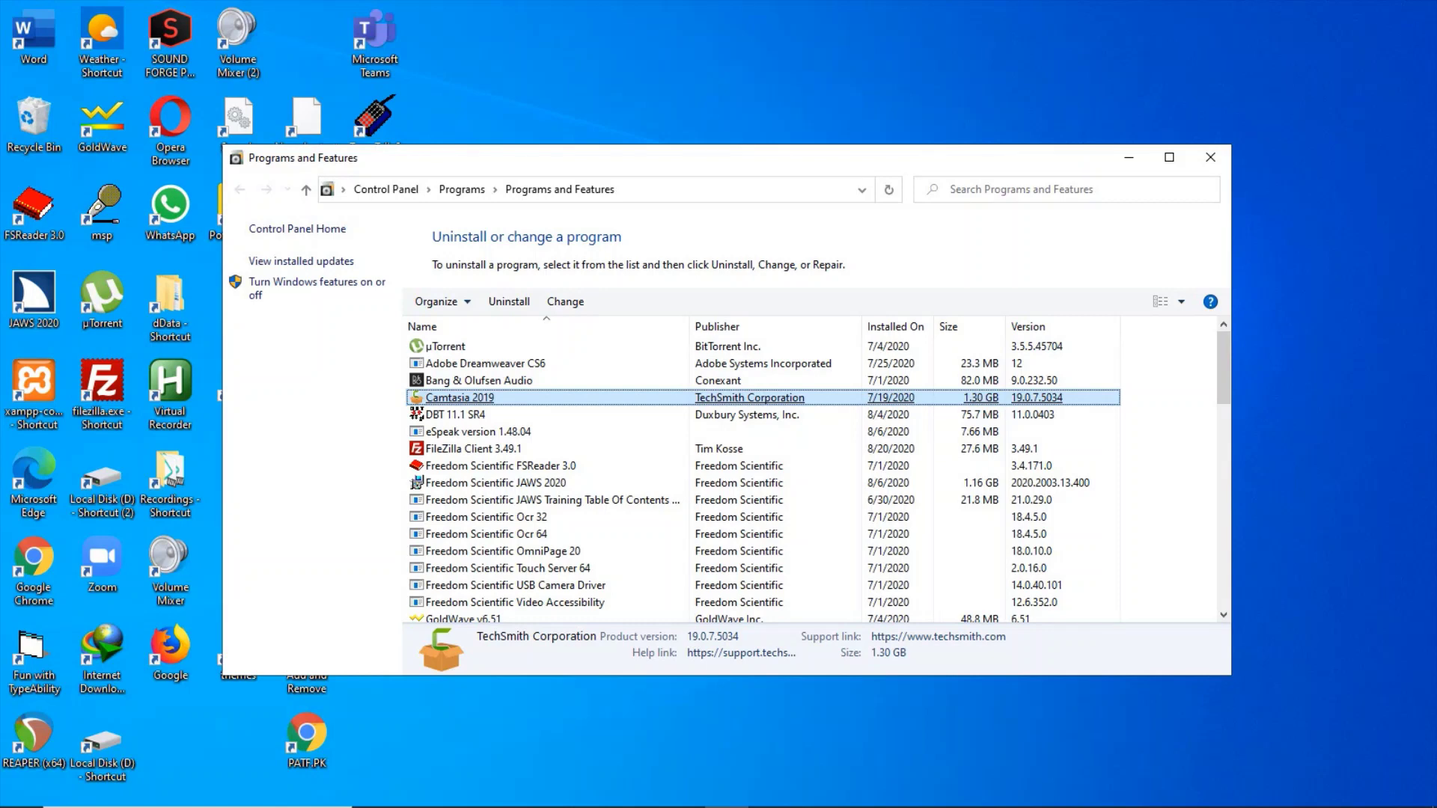
key(alt+F4)
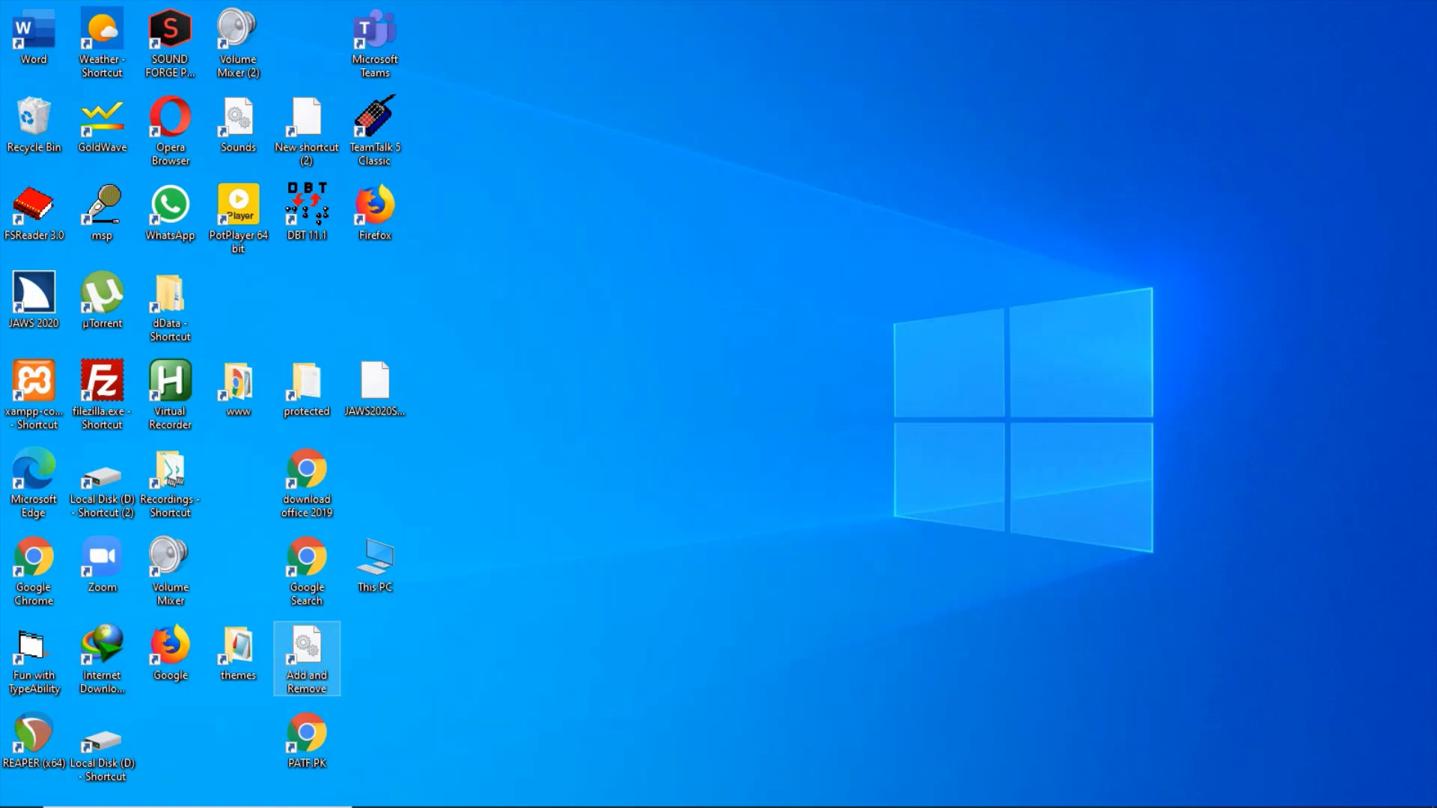
Step: Copy the full target path from the Firefox desktop shortcut's properties and close them without changes
key(f)
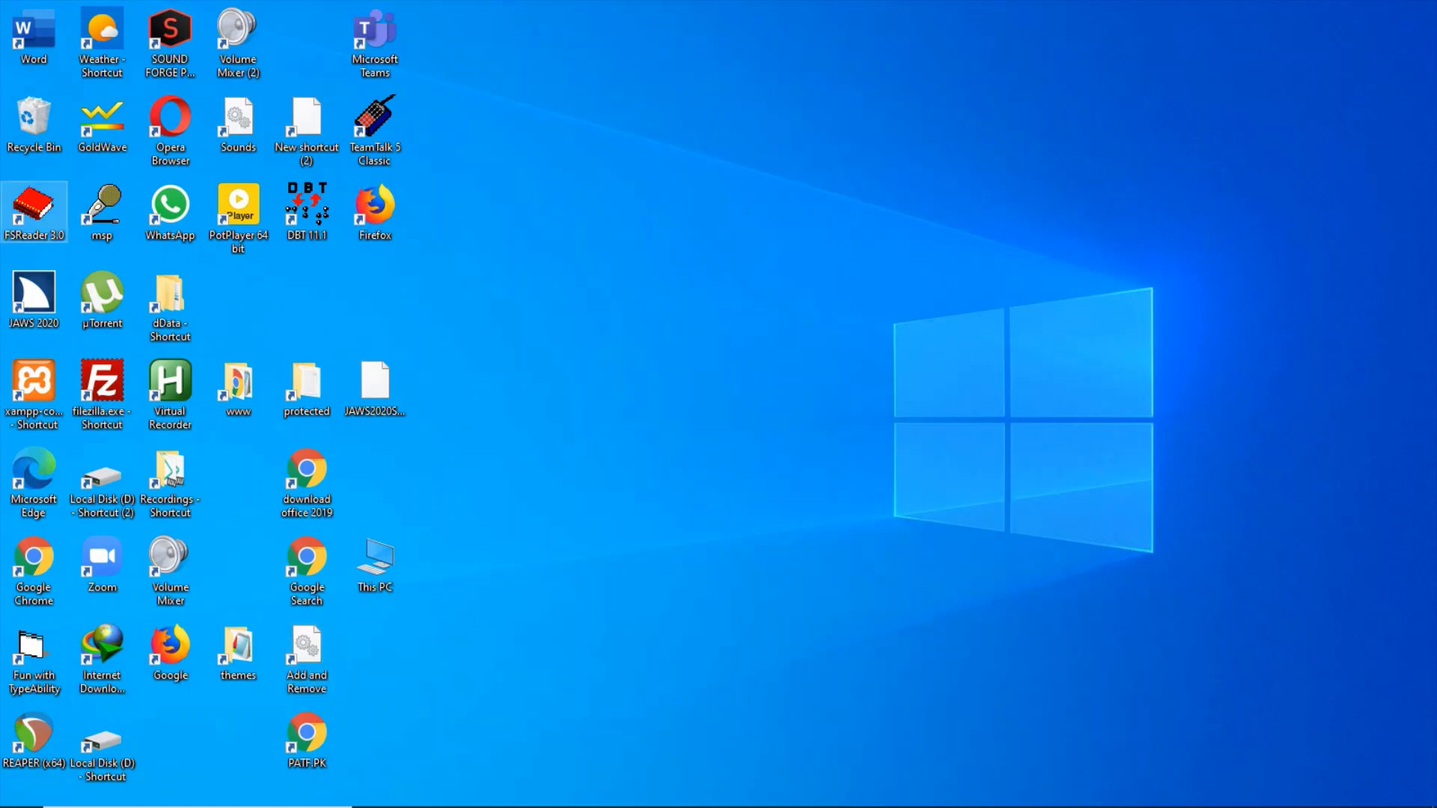
key(f)
key(f)
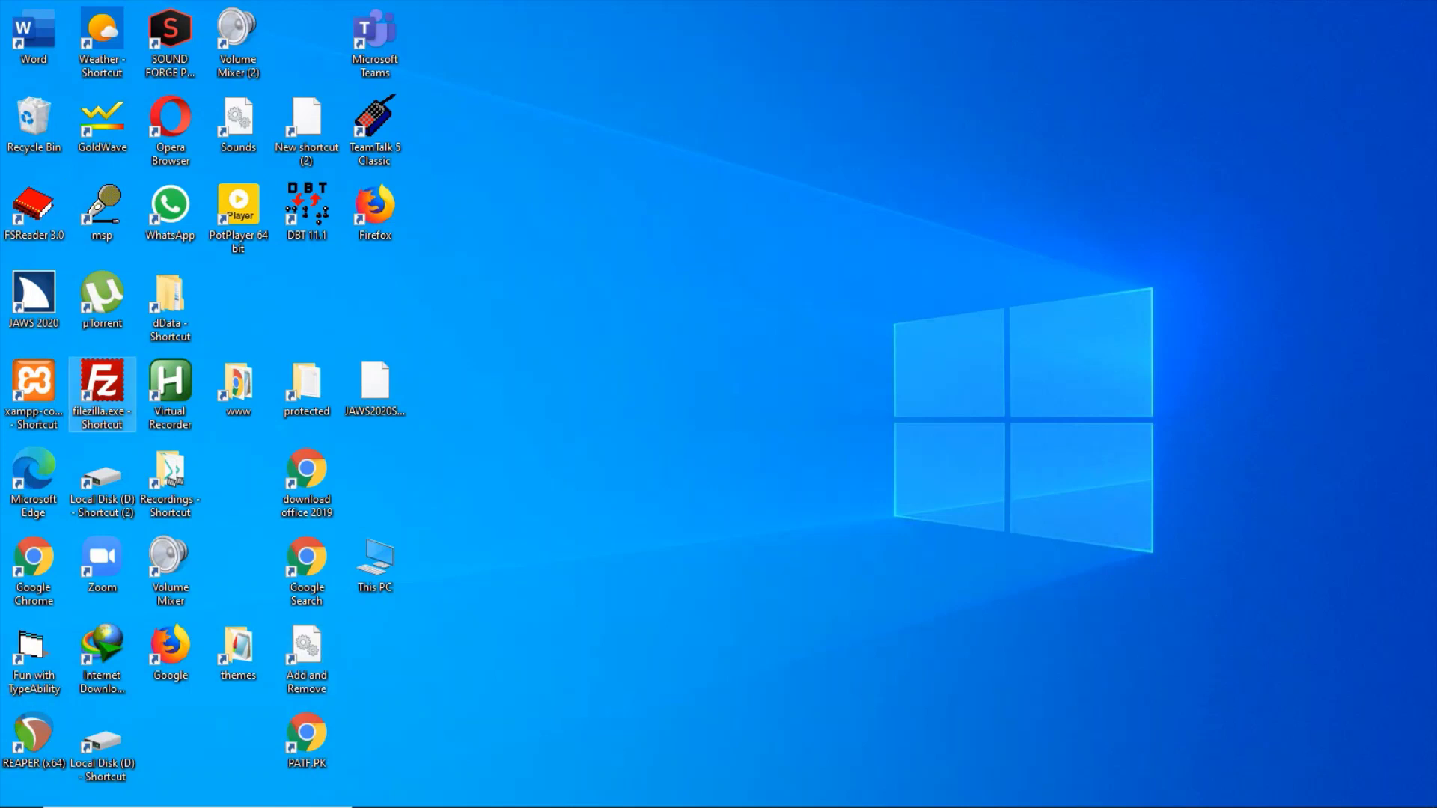
key(f)
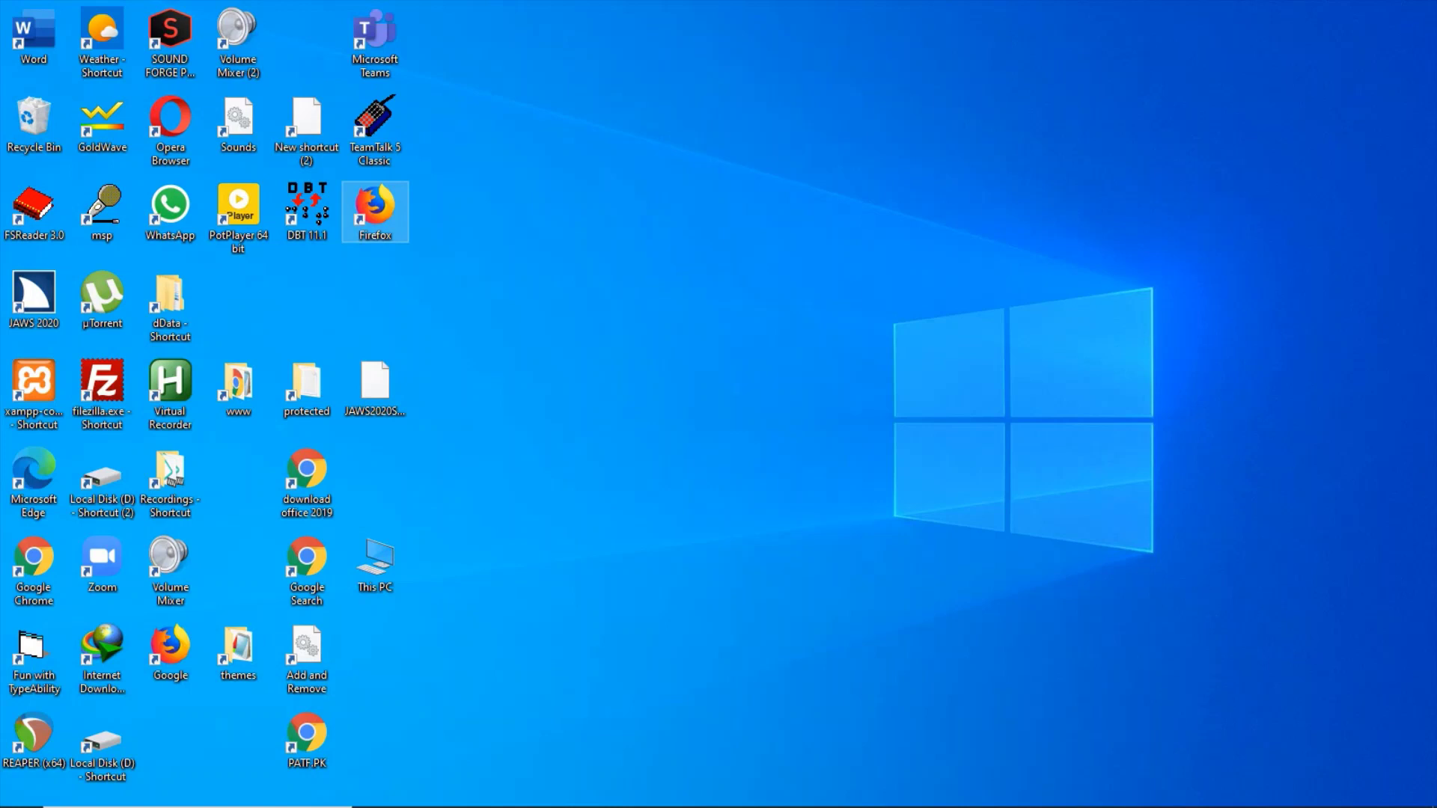
key(alt+Return)
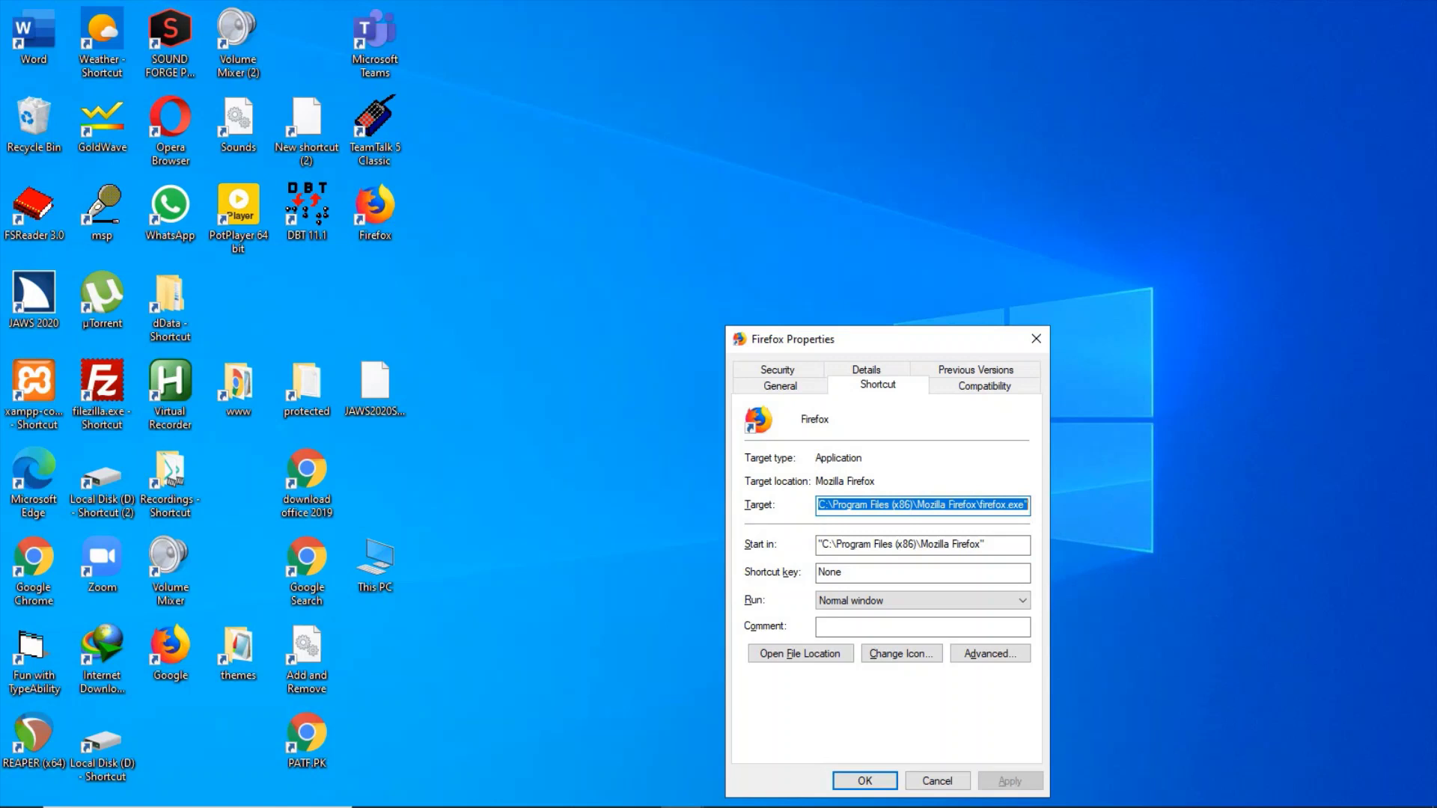
key(Home)
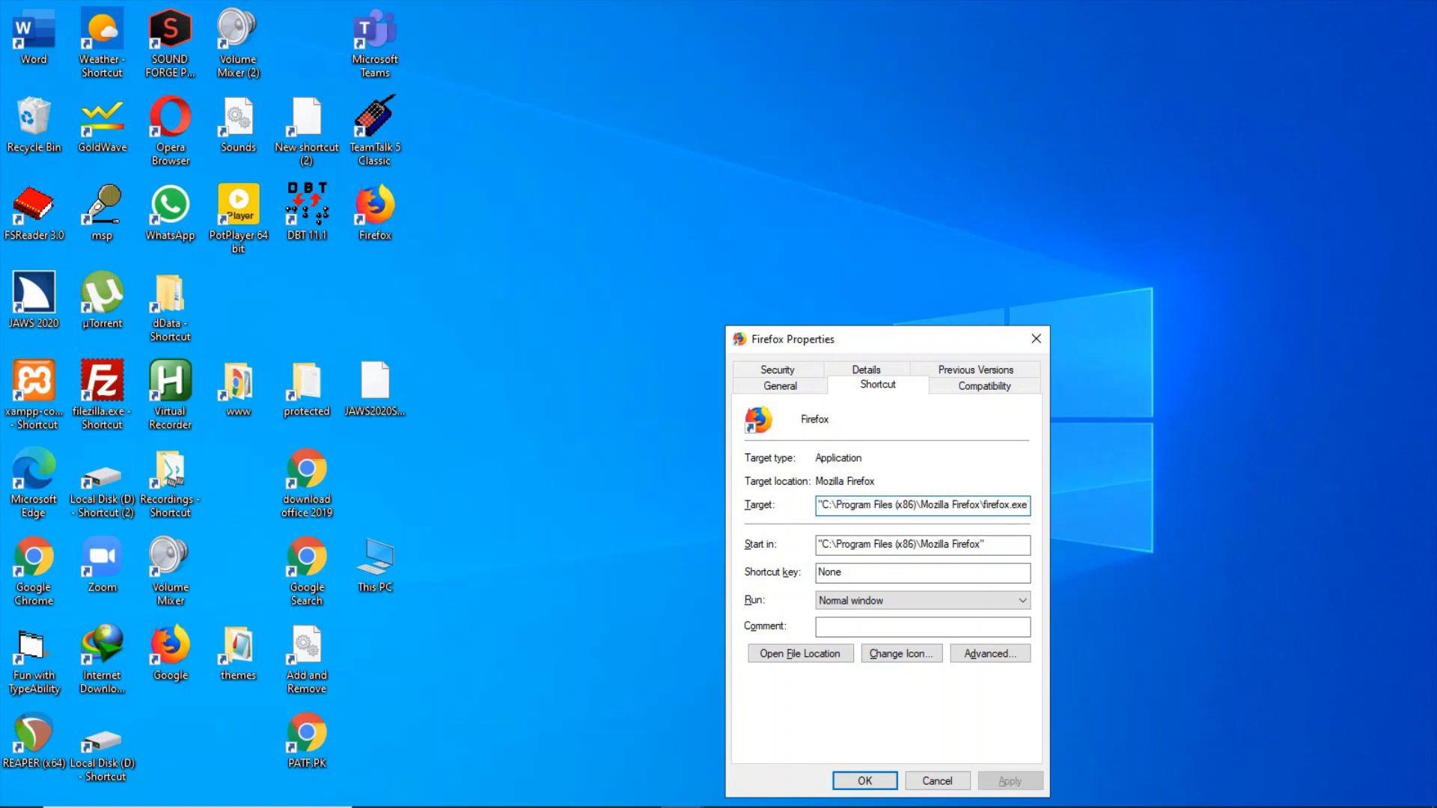
key(shift+End)
key(ctrl+c)
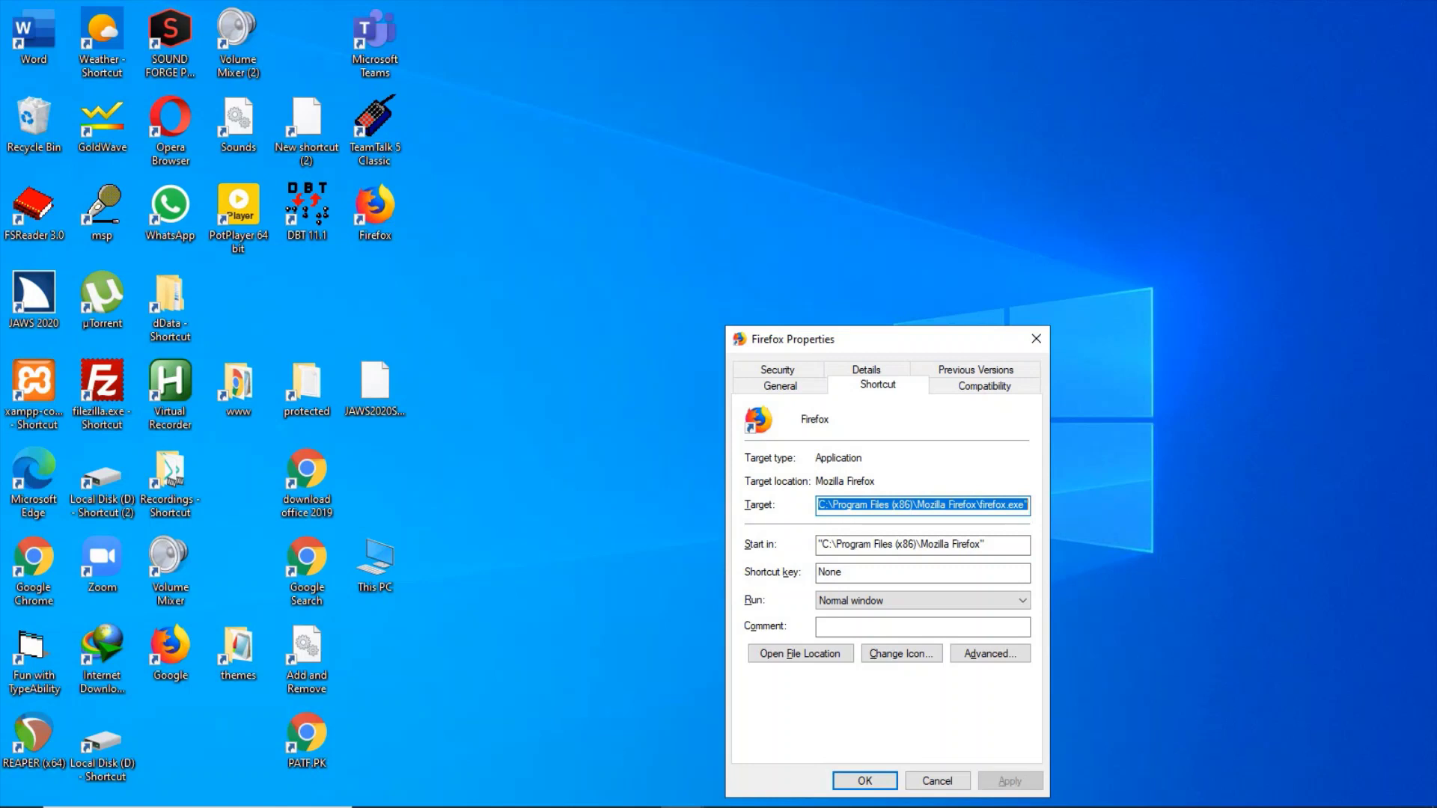
key(Escape)
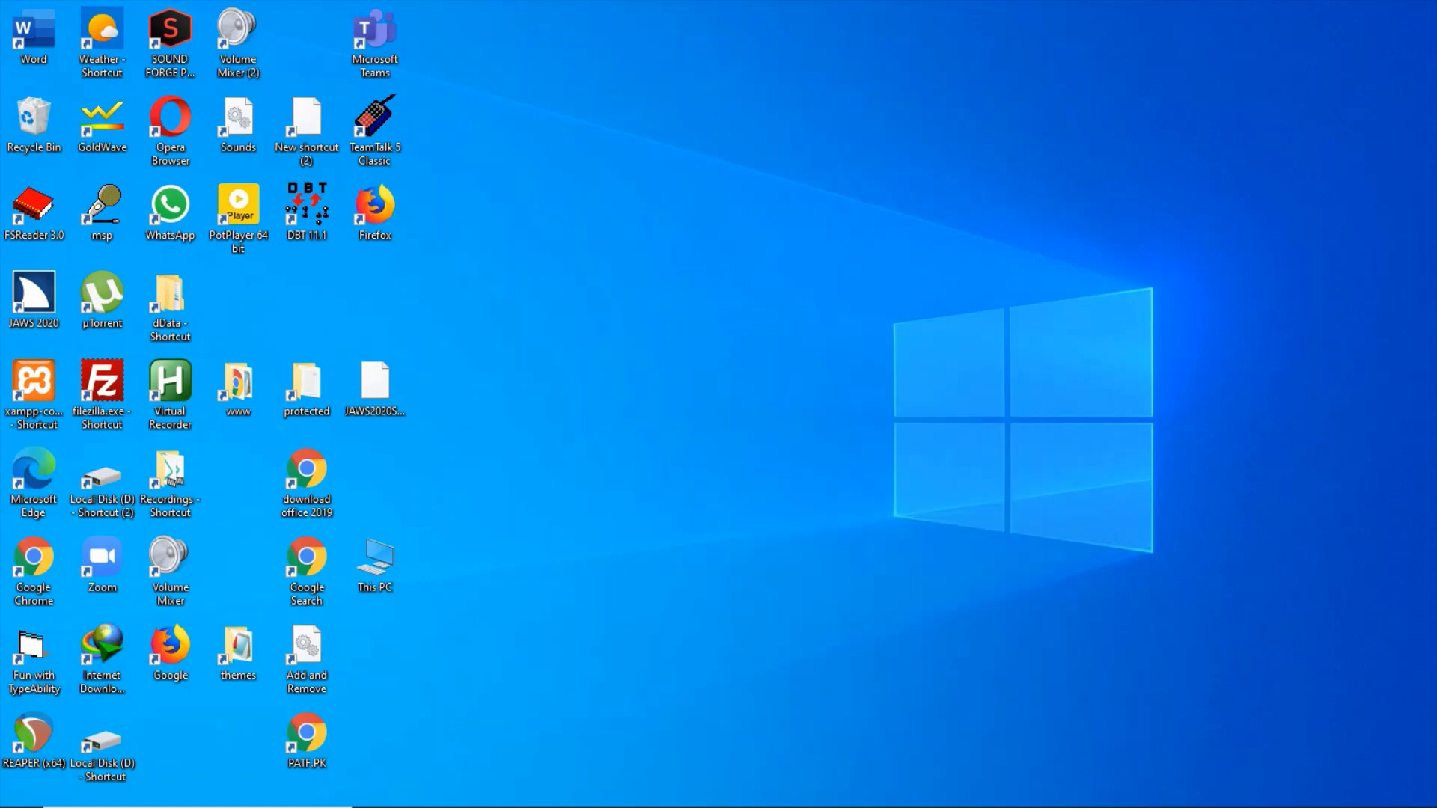
key(space)
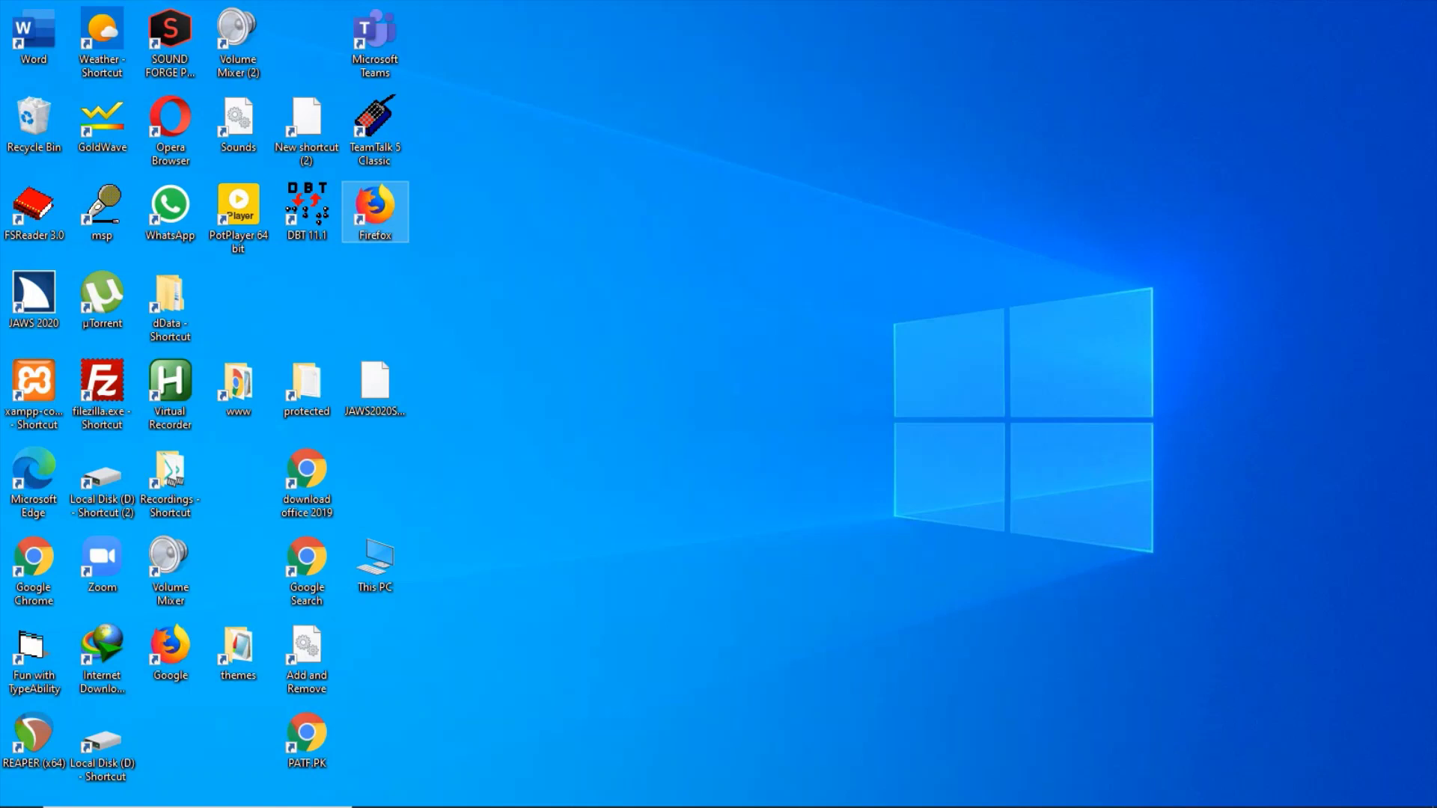
key(ctrl+space)
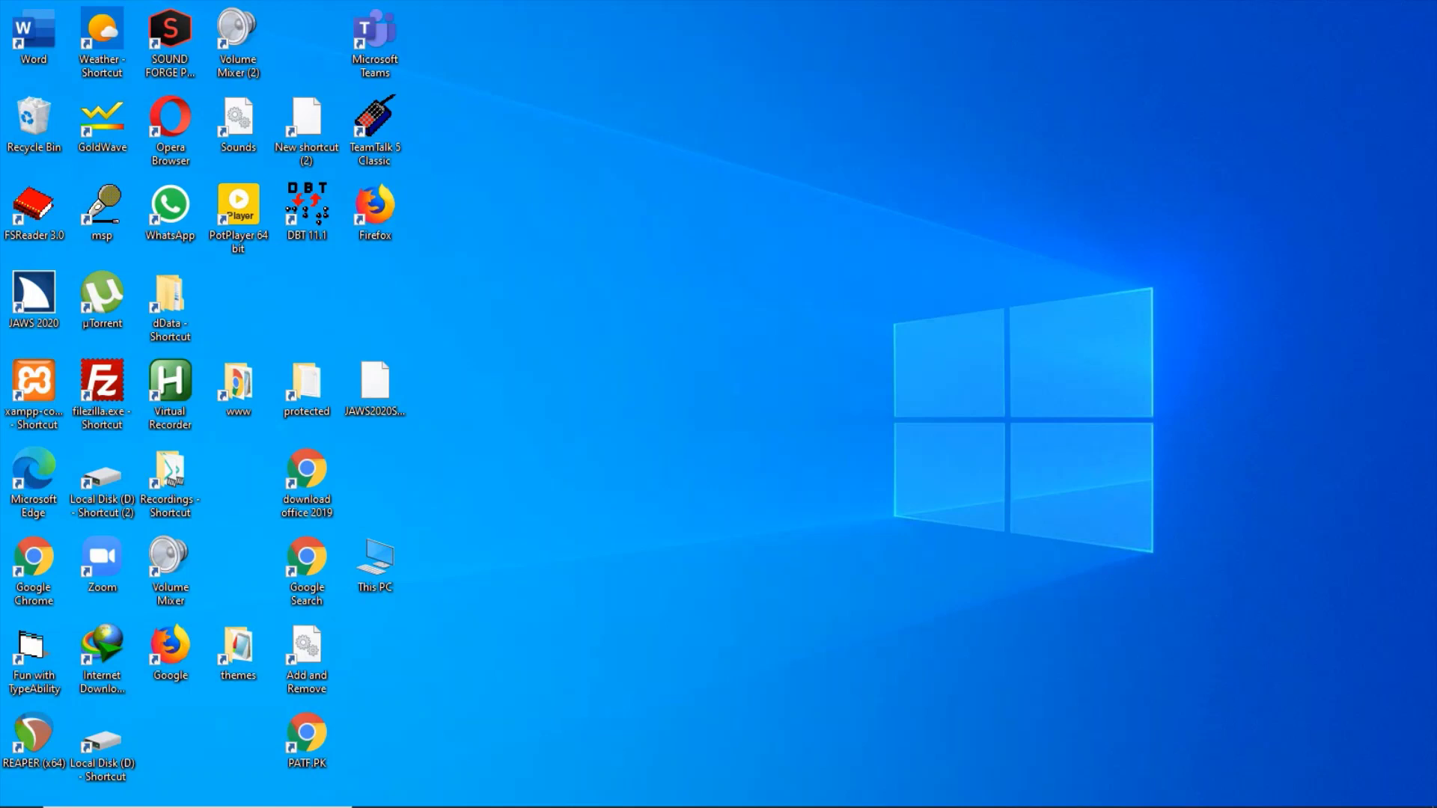
key(shift+F10)
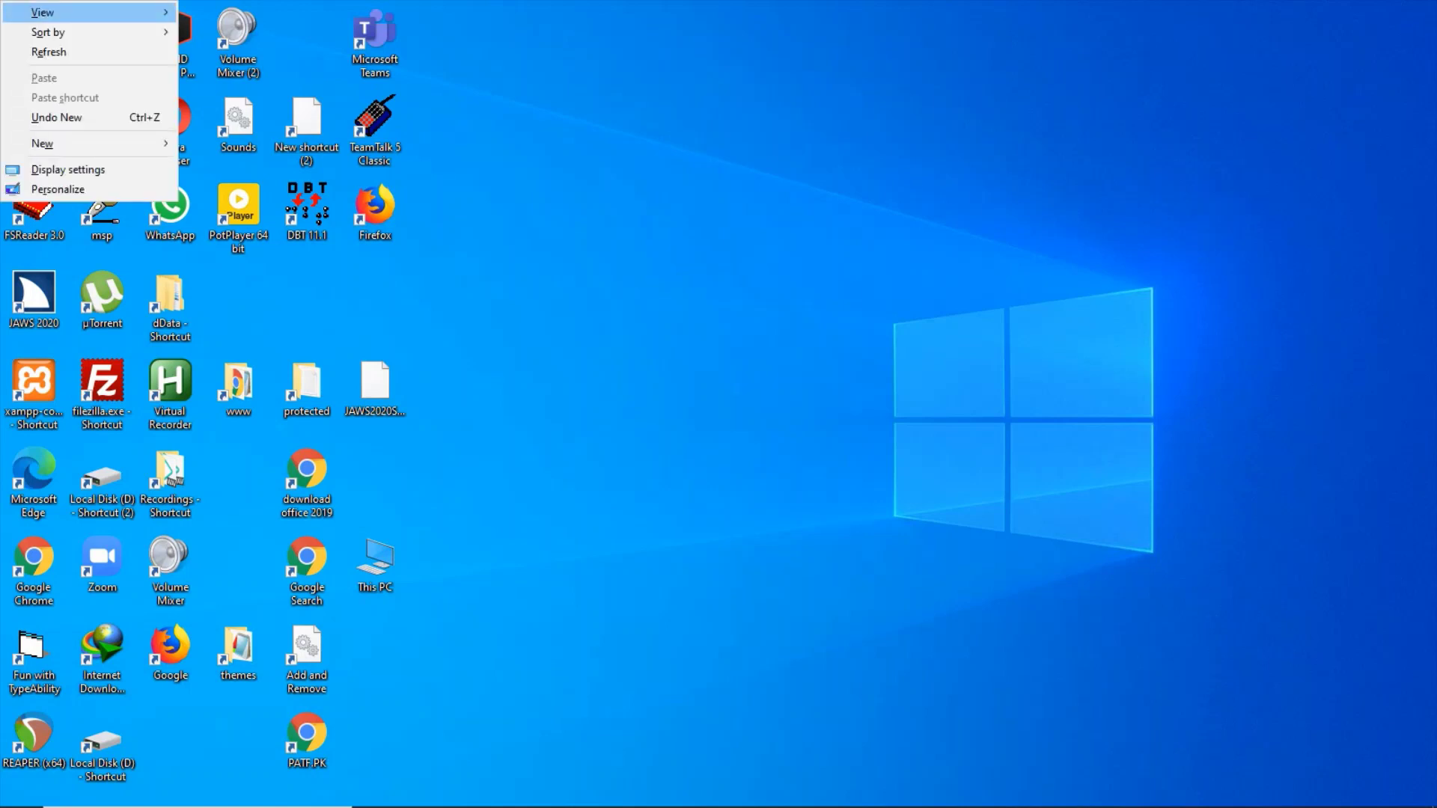
key(w)
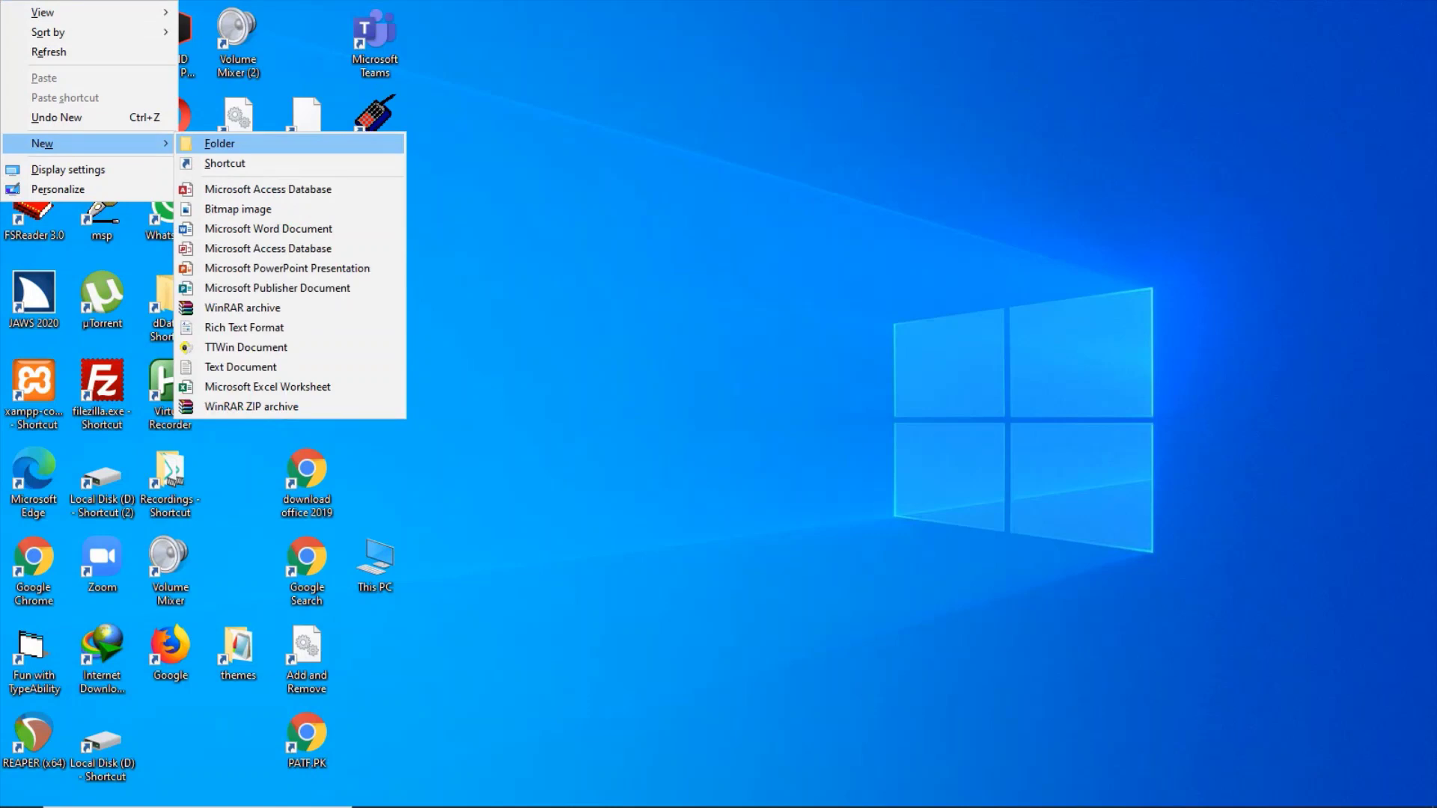
key(s)
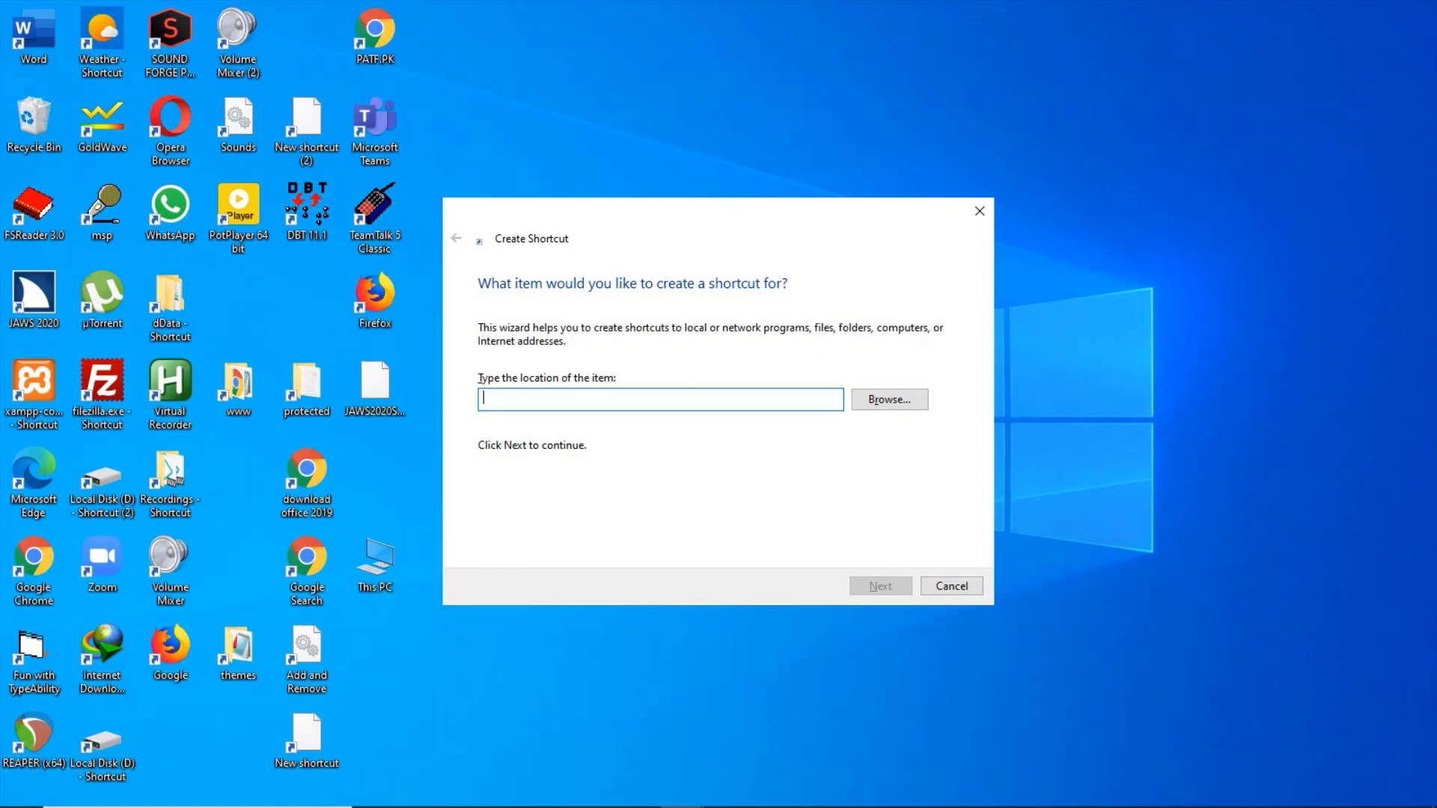
key(ctrl+v)
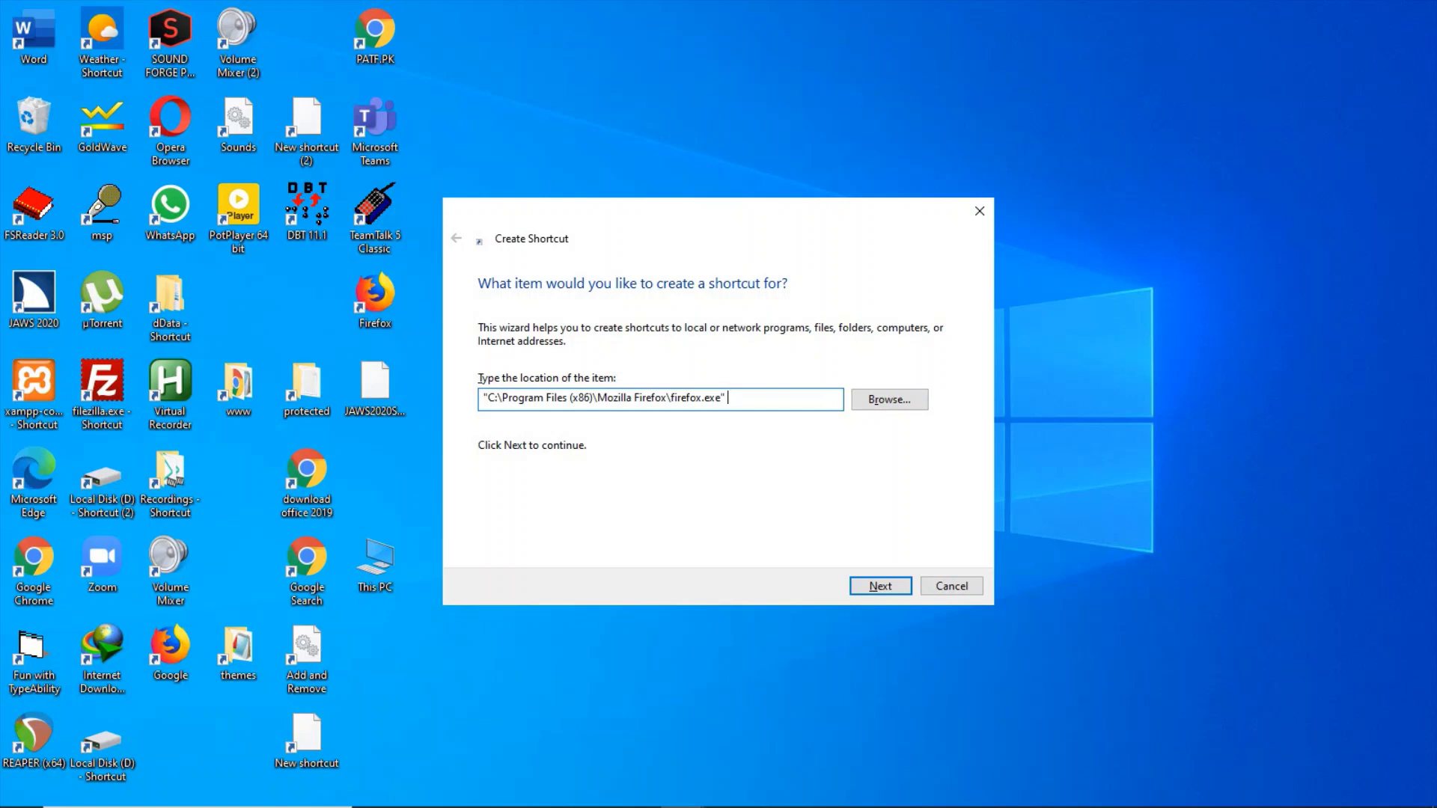
text(www.dawn.com)
key(Return)
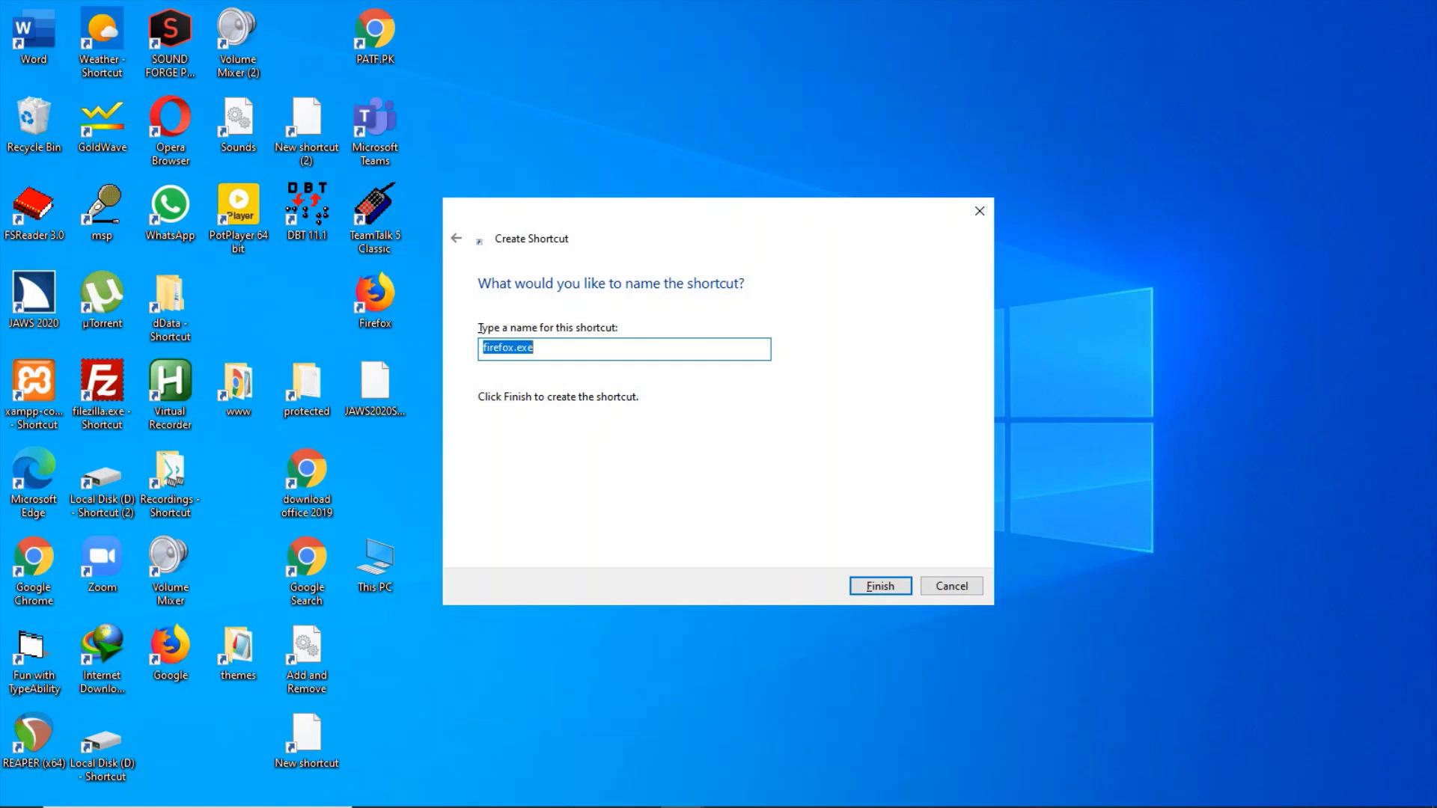
text(Dawn News)
key(Return)
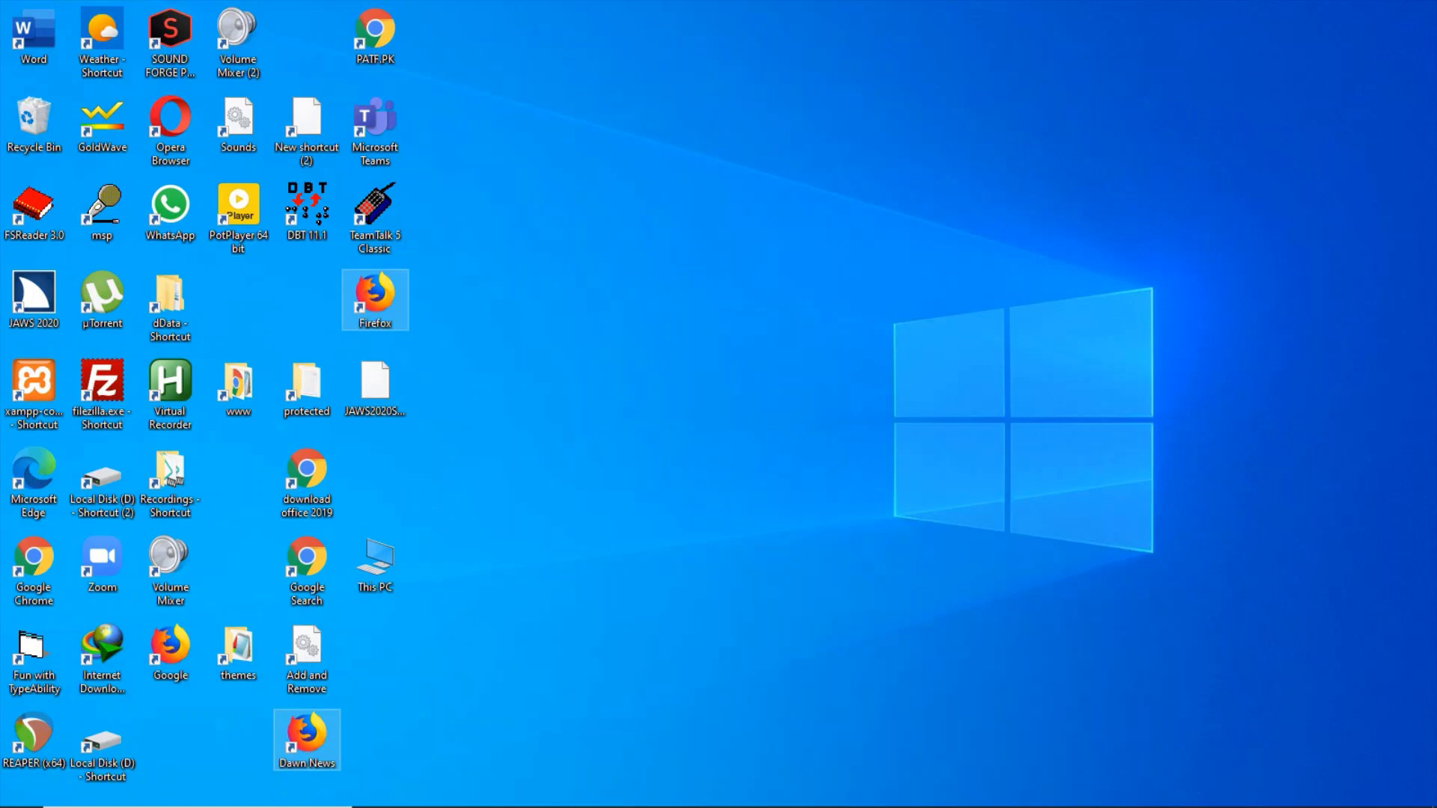
Step: Test the Dawn News shortcut by opening it in Firefox, and return to the desktop
key(d)
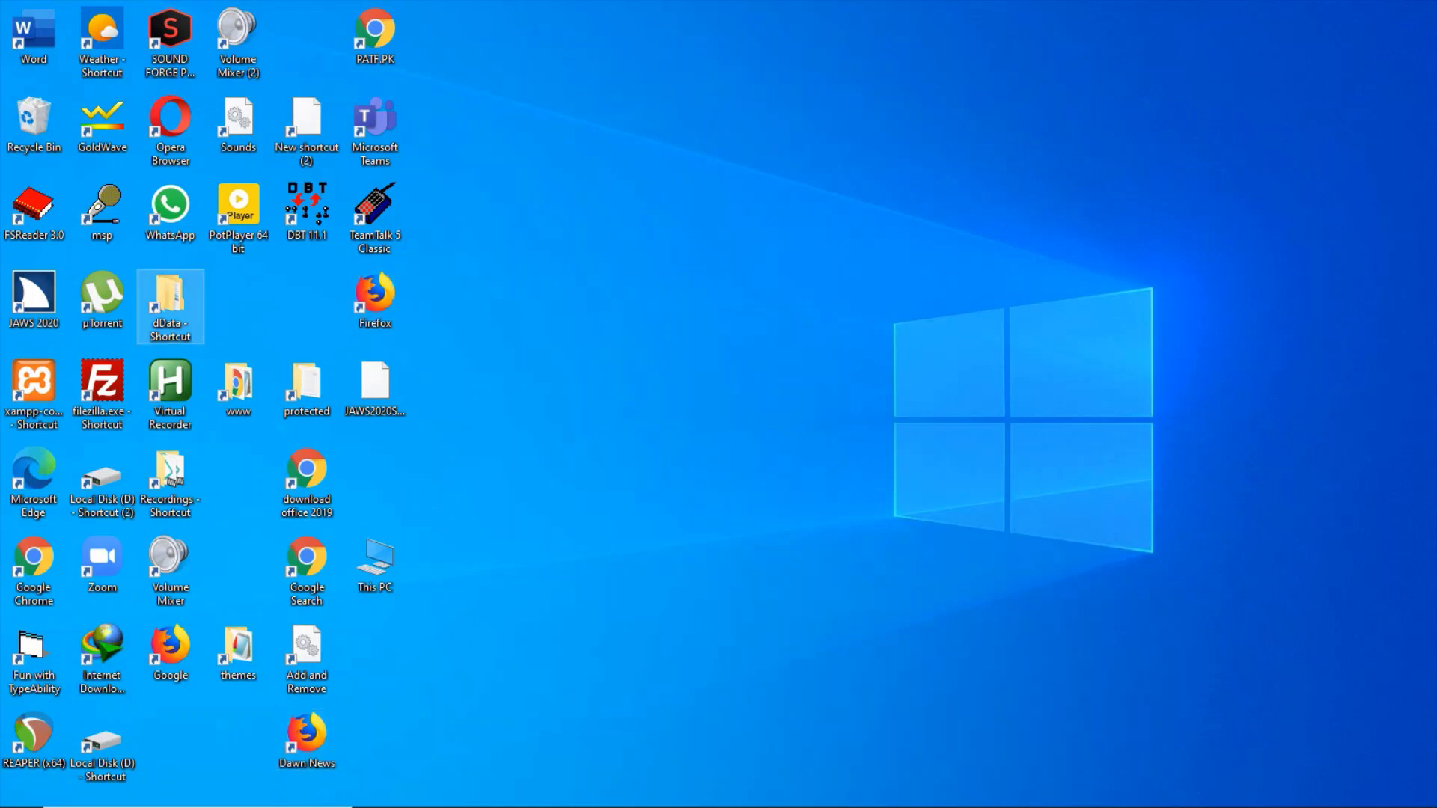
key(d)
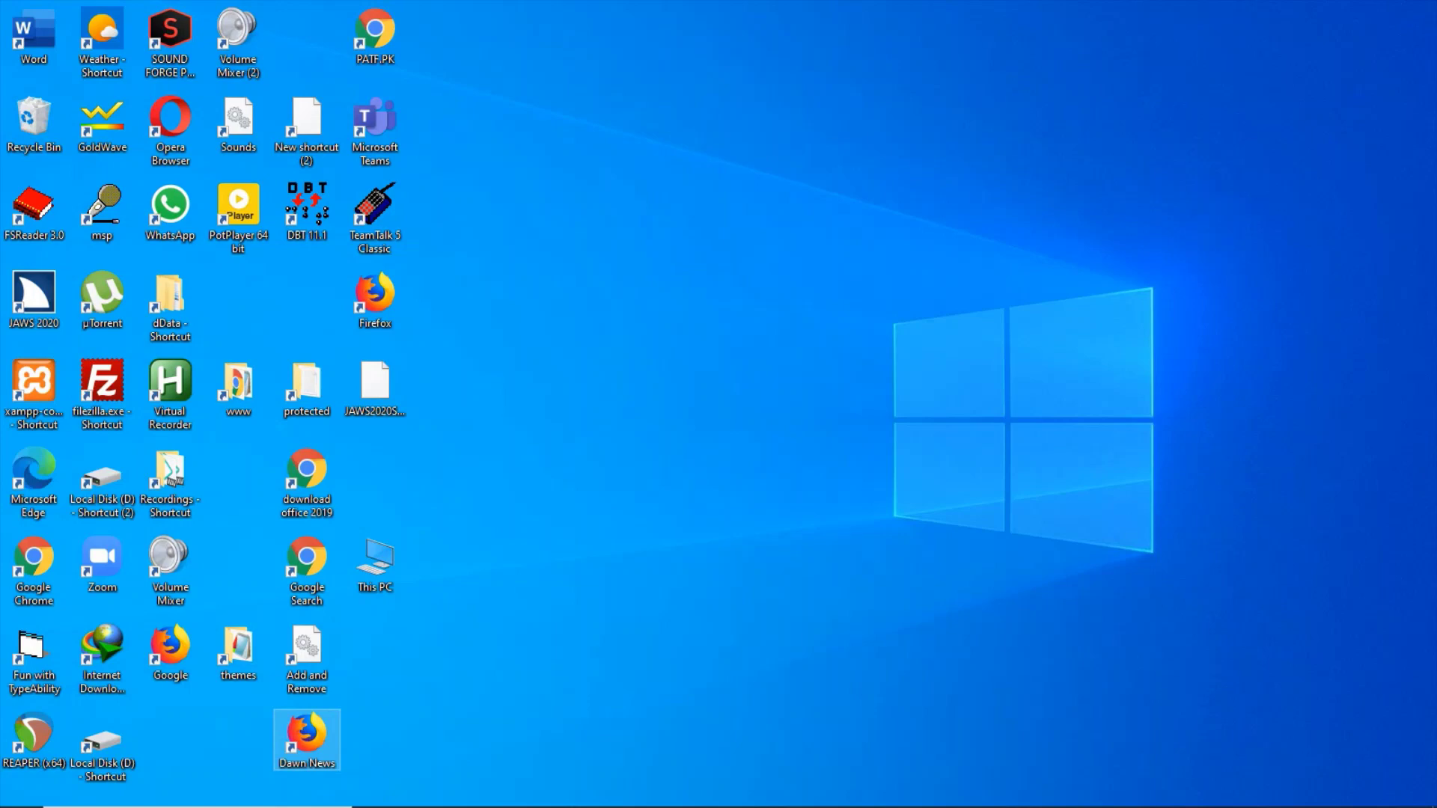
key(Return)
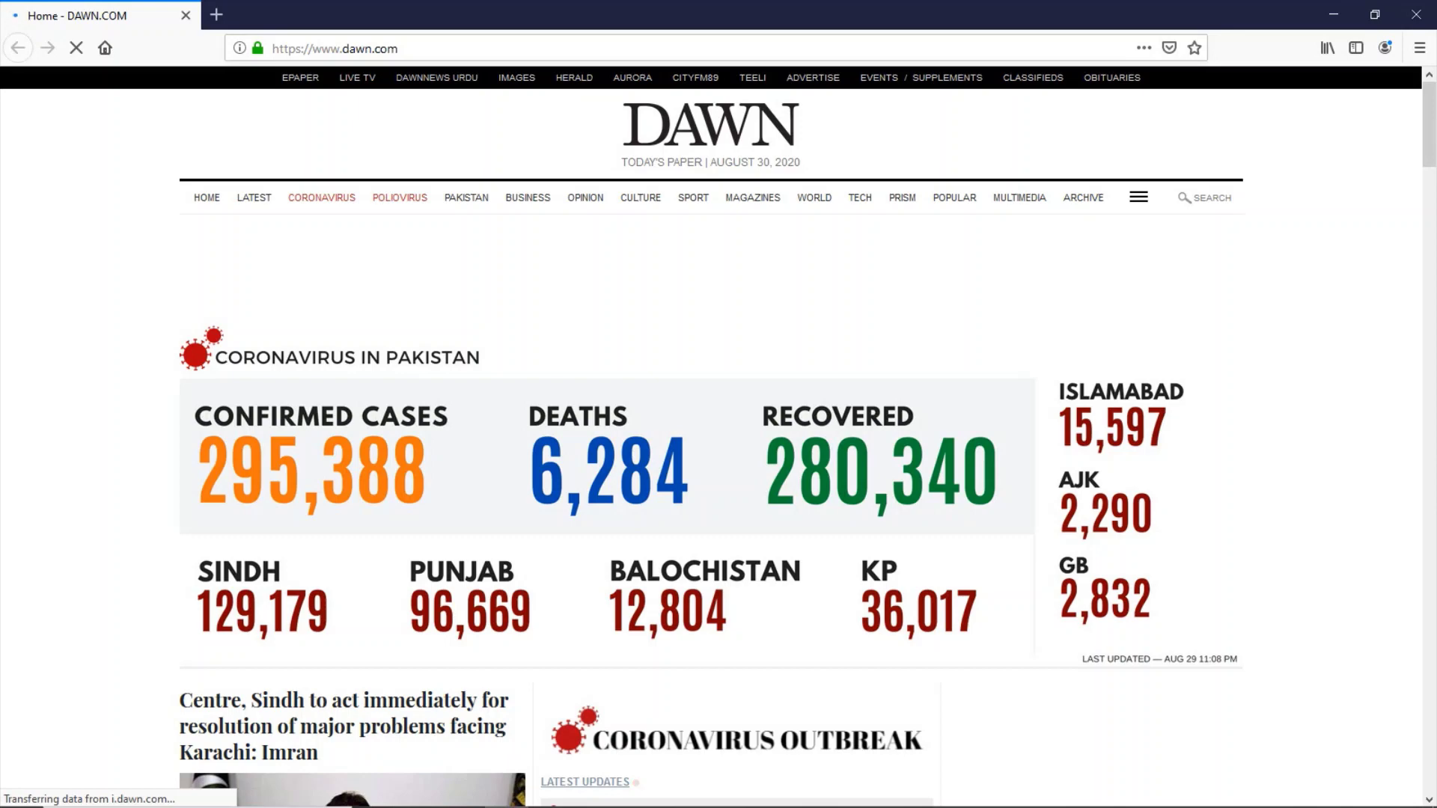
key(super+d)
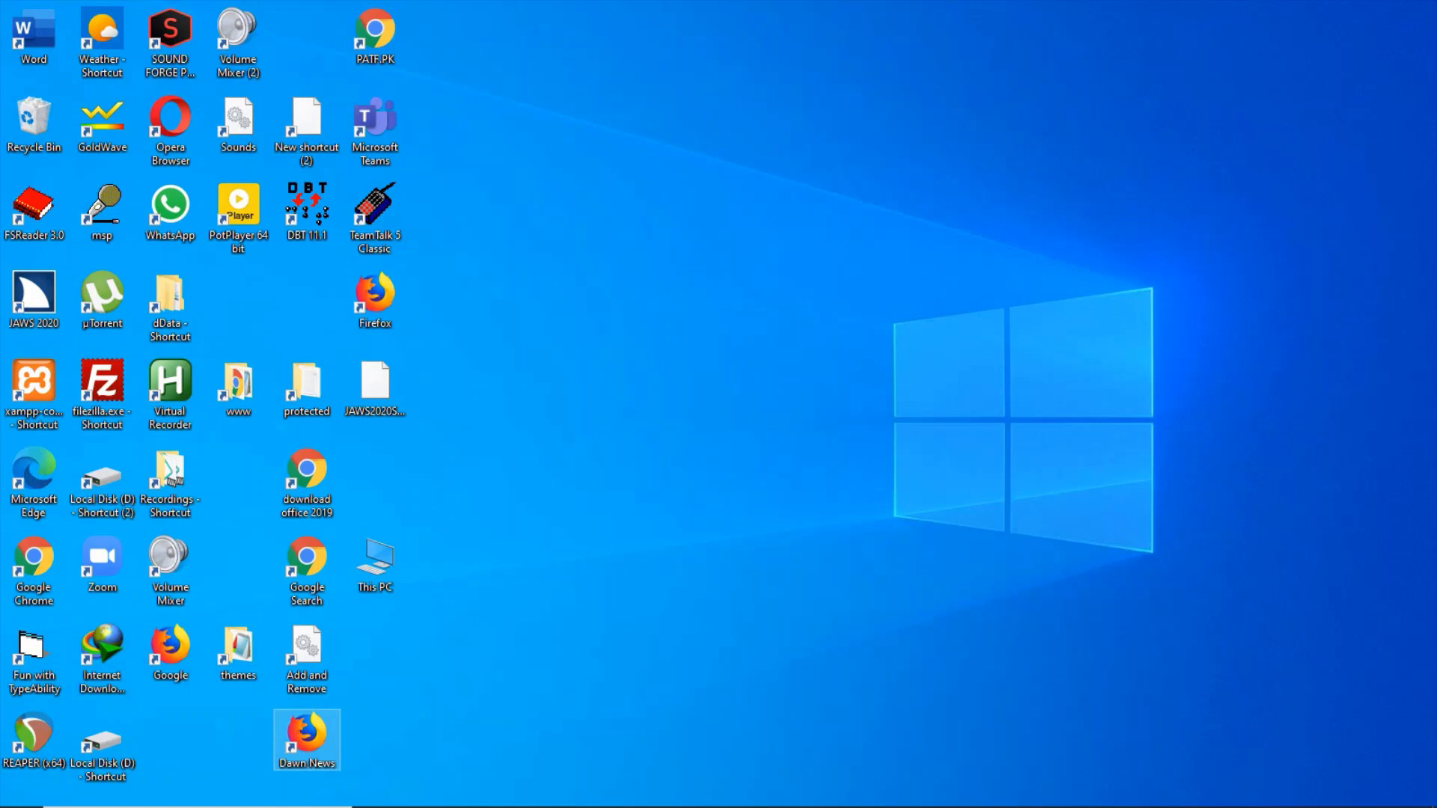
Step: Open the properties of the Word desktop shortcut and clear its shortcut key field
key(w)
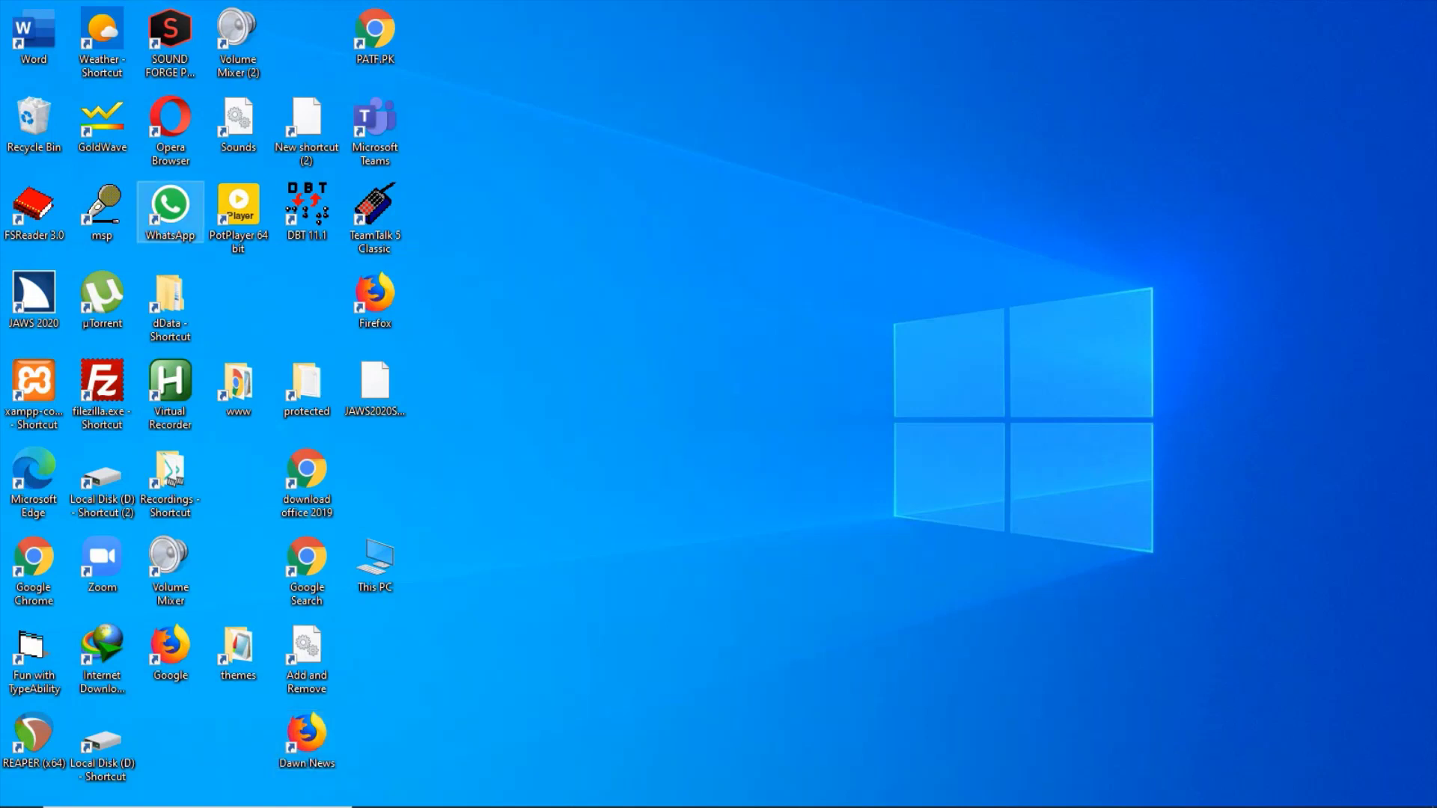
key(w)
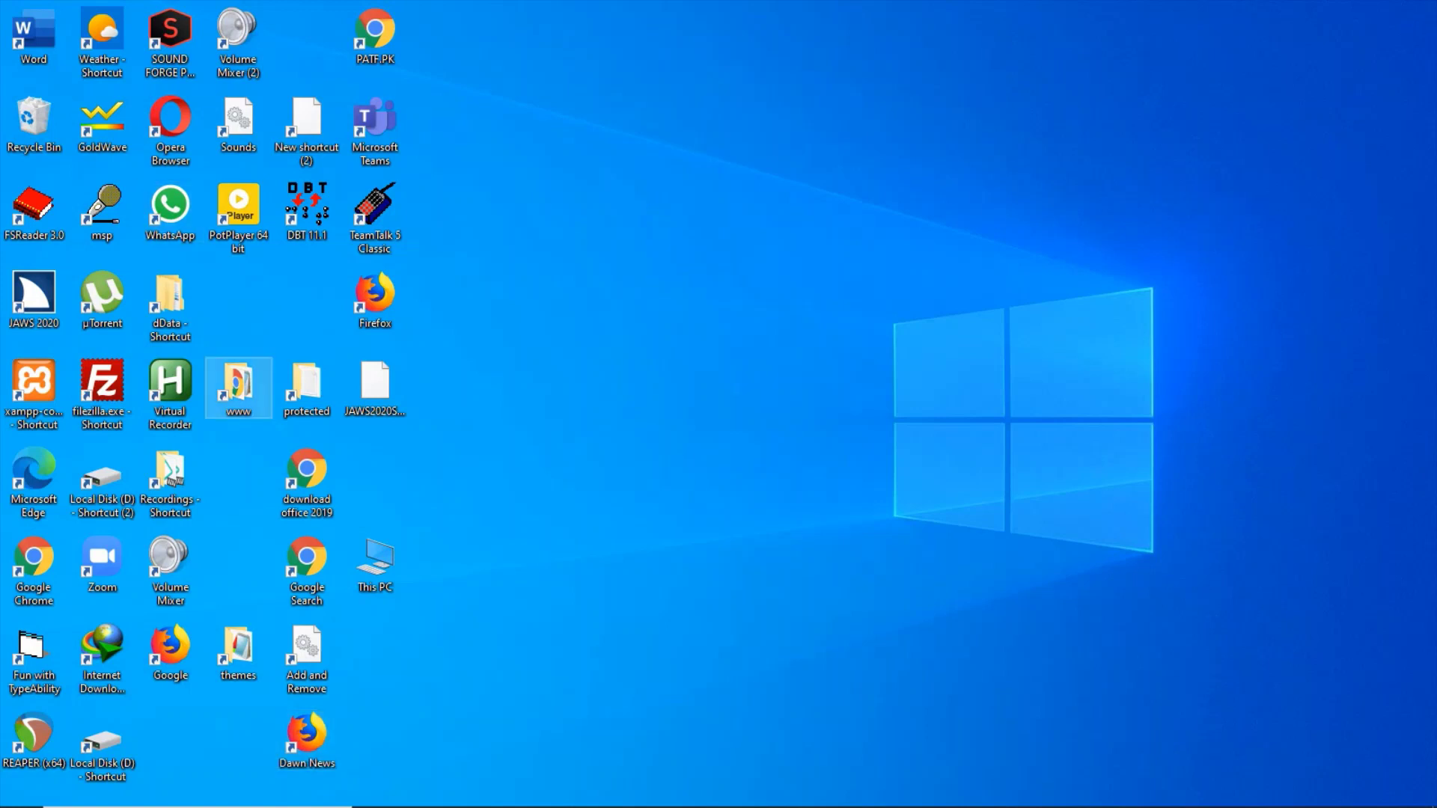
key(w)
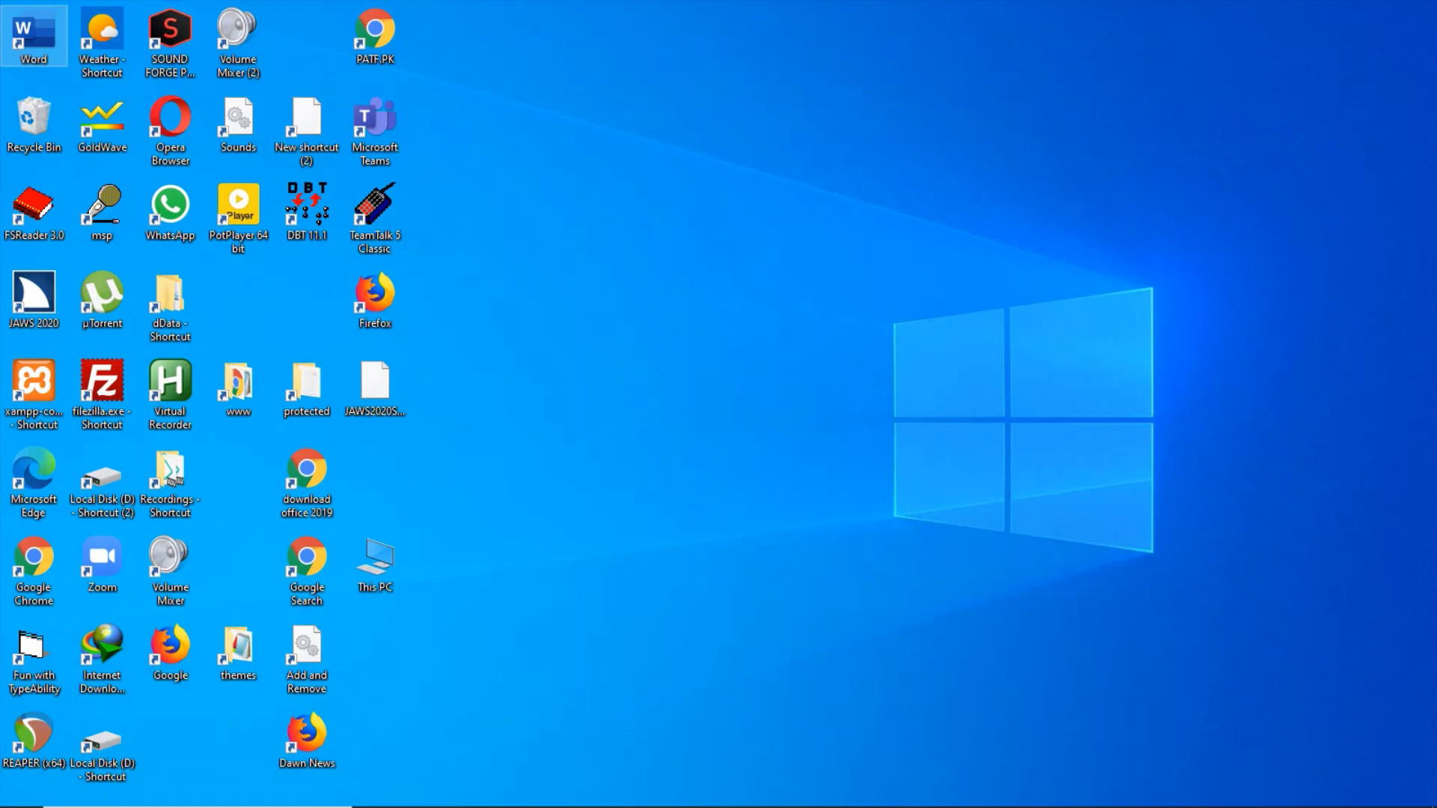
key(alt+Return)
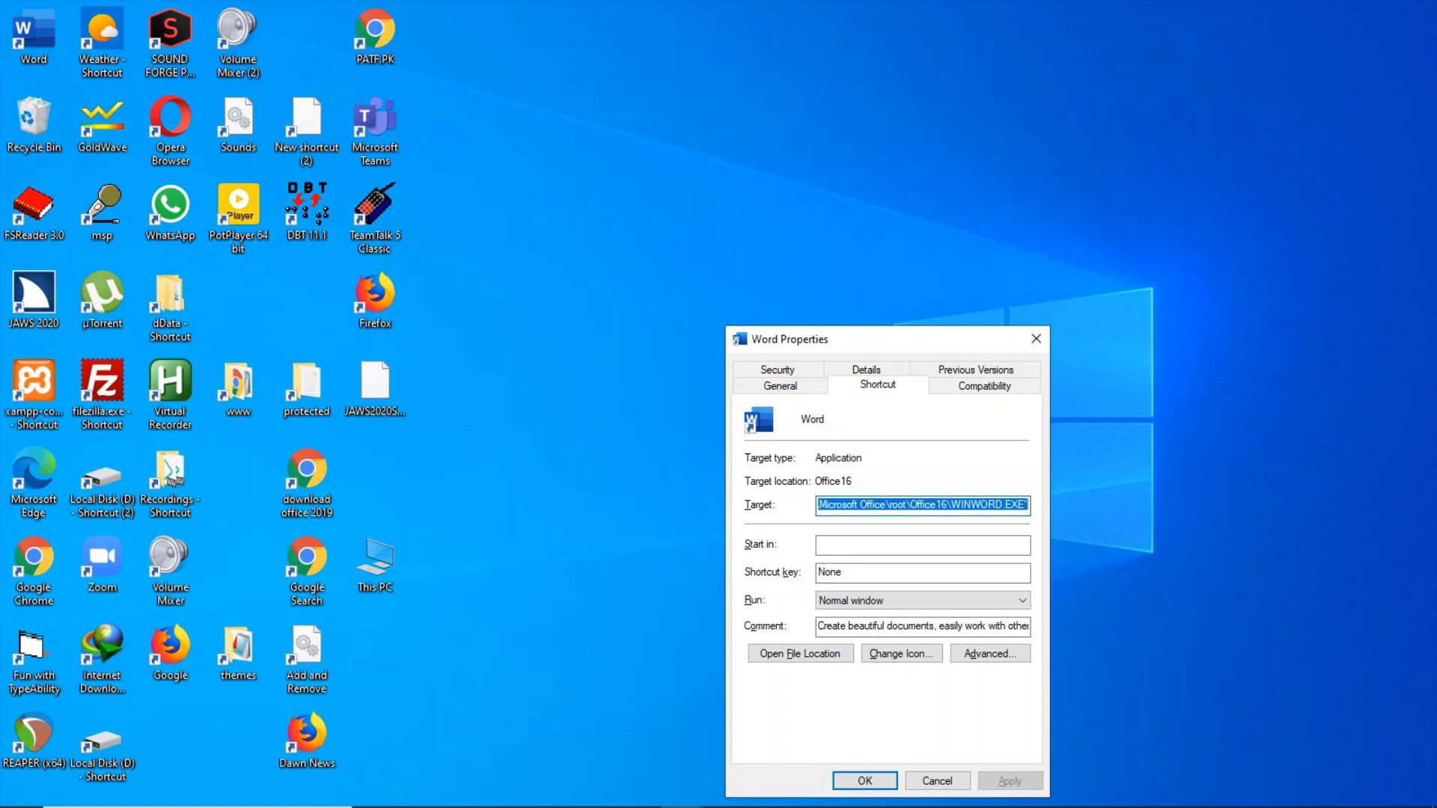
click(921, 544)
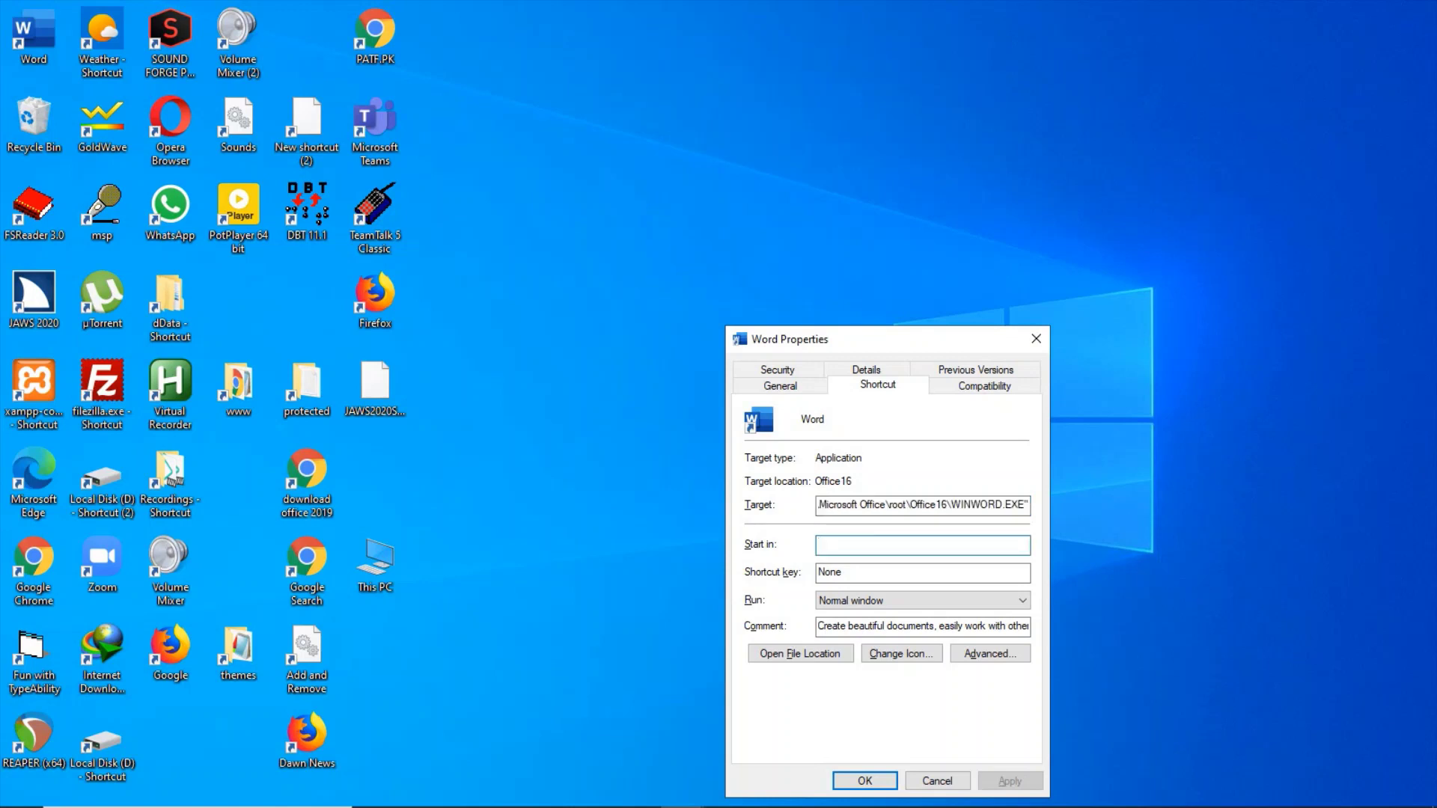
key(Tab)
key(BackSpace)
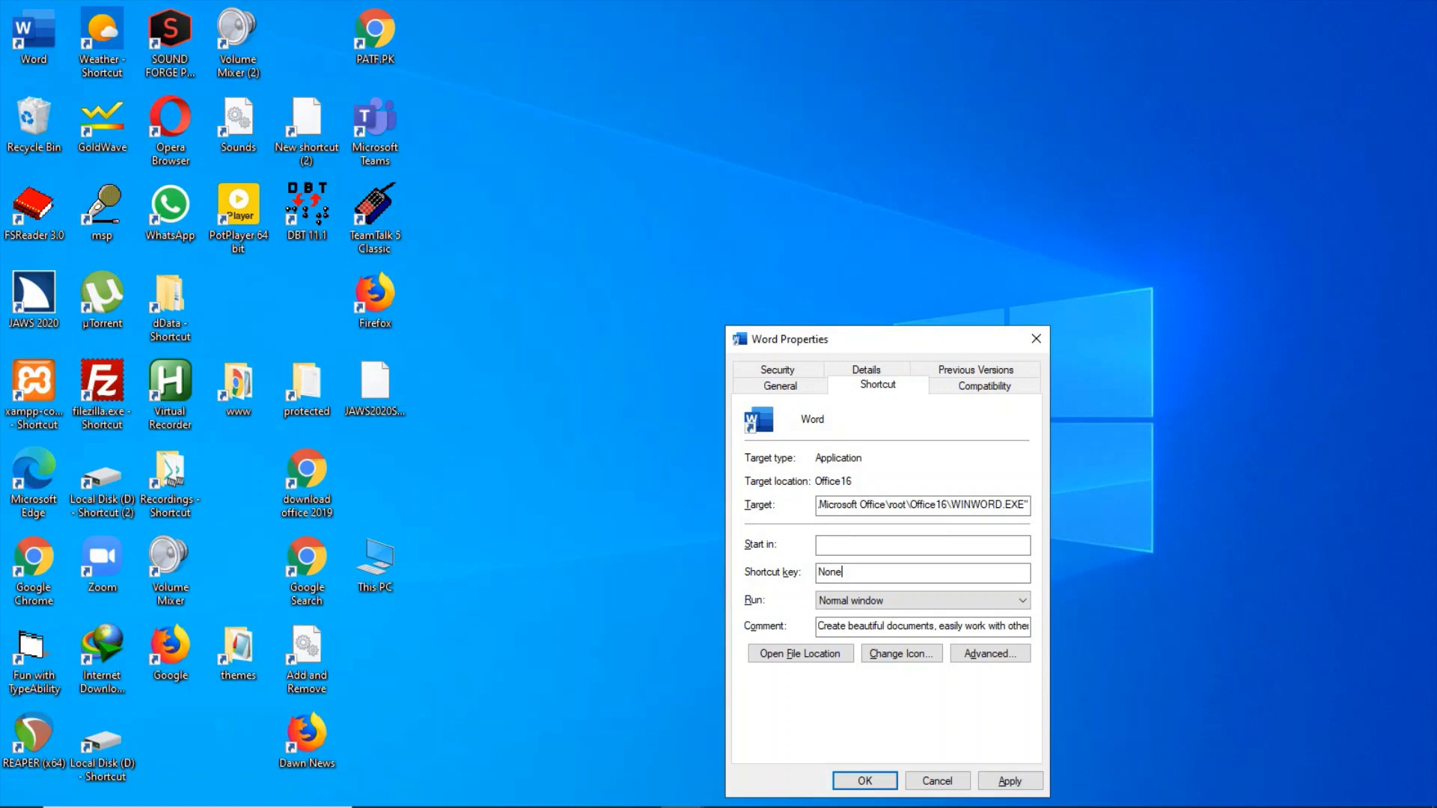
Step: Try Ctrl + Alt + M as the Word shortcut's key combination, and reset the shortcut key to None
key(ctrl+alt+m)
key(Tab)
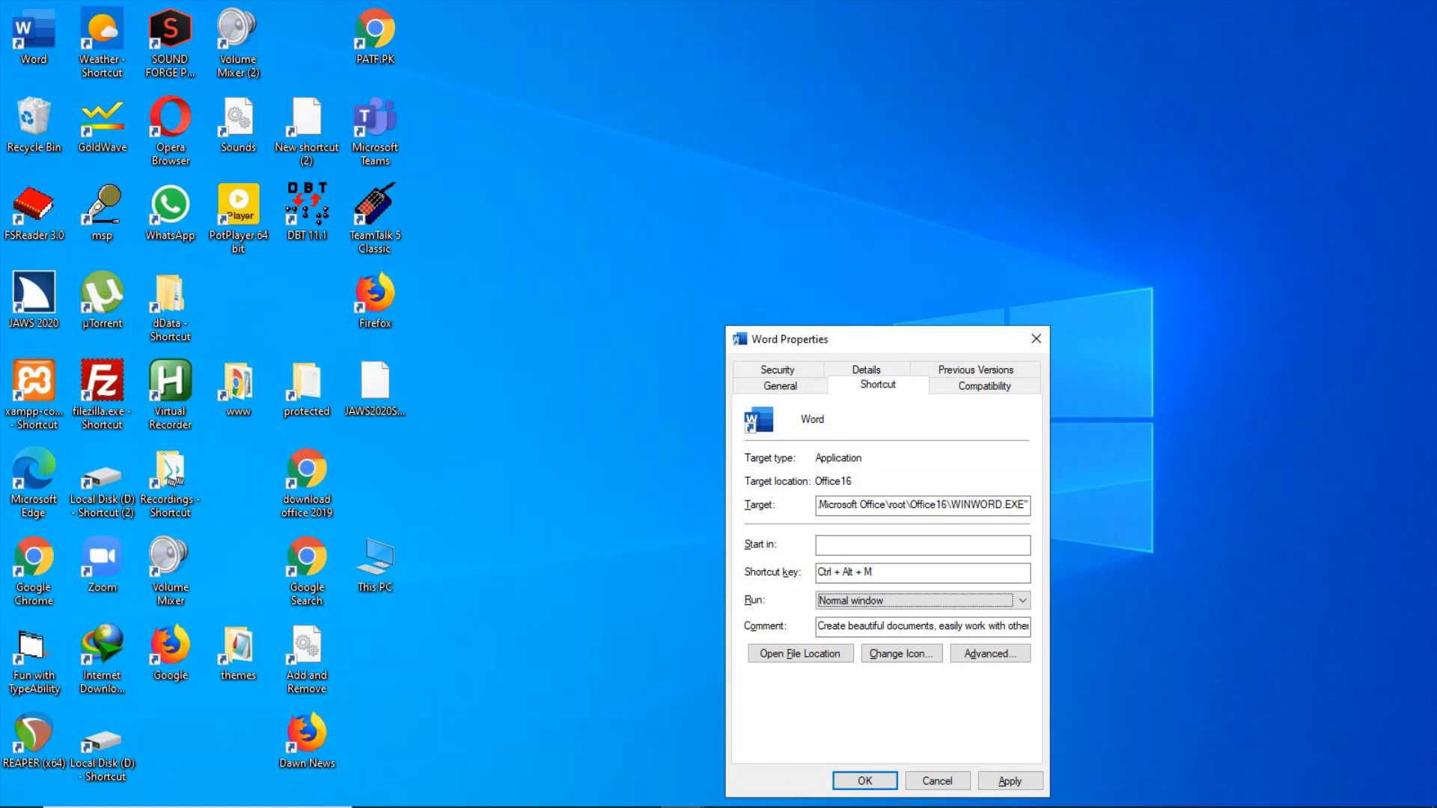
key(shift+Tab)
key(BackSpace)
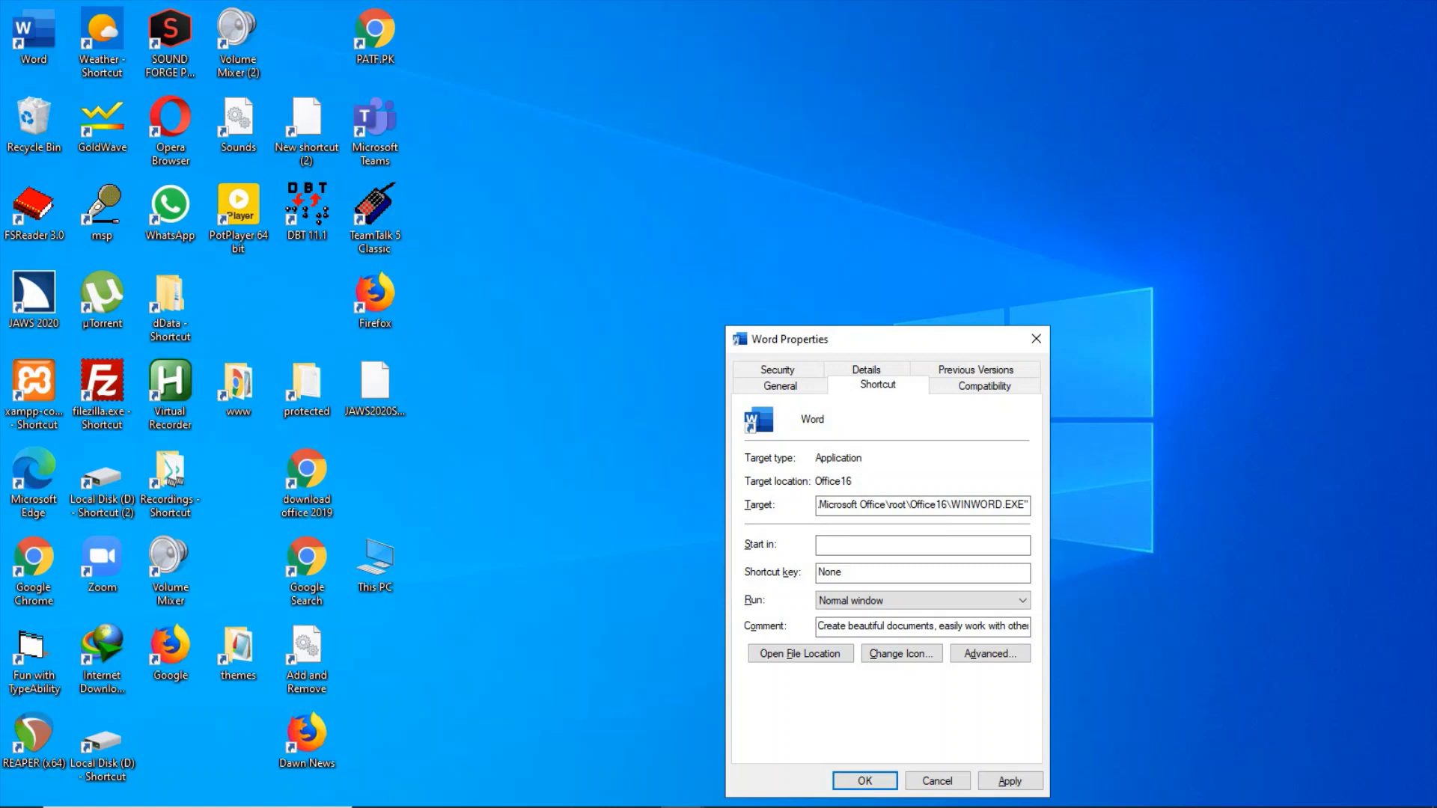
Step: Try other shortcut key combinations for Word, including Ctrl + Alt + 4, Ctrl + Shift + K, Shift + F12 and Ctrl + Alt + End, and clear them
key(ctrl+alt+4)
key(BackSpace)
key(ctrl+shift+k)
key(BackSpace)
key(ctrl+alt)
key(shift+F12)
key(ctrl+alt+End)
key(BackSpace)
Step: Assign Ctrl + Alt + M as the Word shortcut's key combination, save the properties, and test it by launching and closing Word
key(ctrl+alt+m)
key(Return)
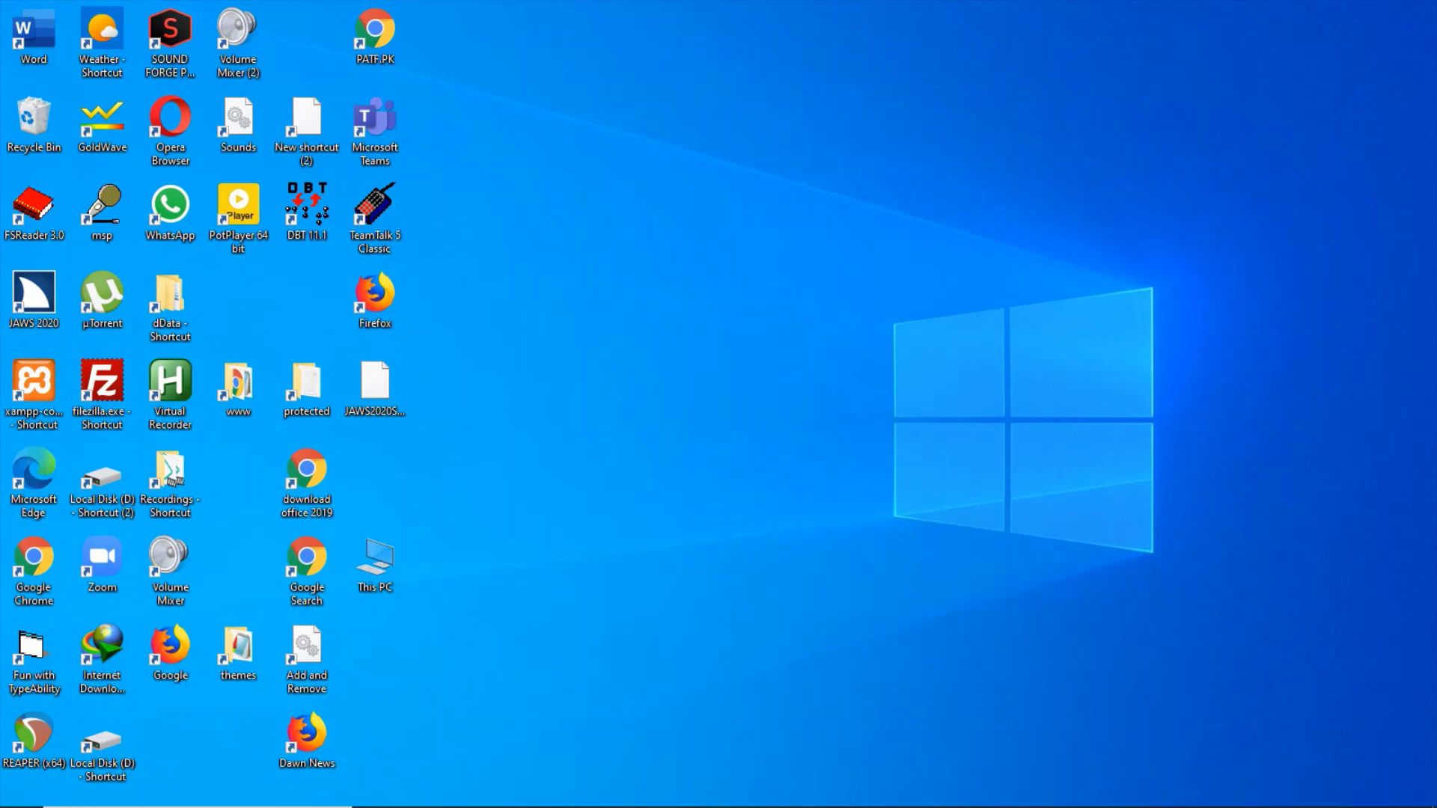
key(ctrl+alt+m)
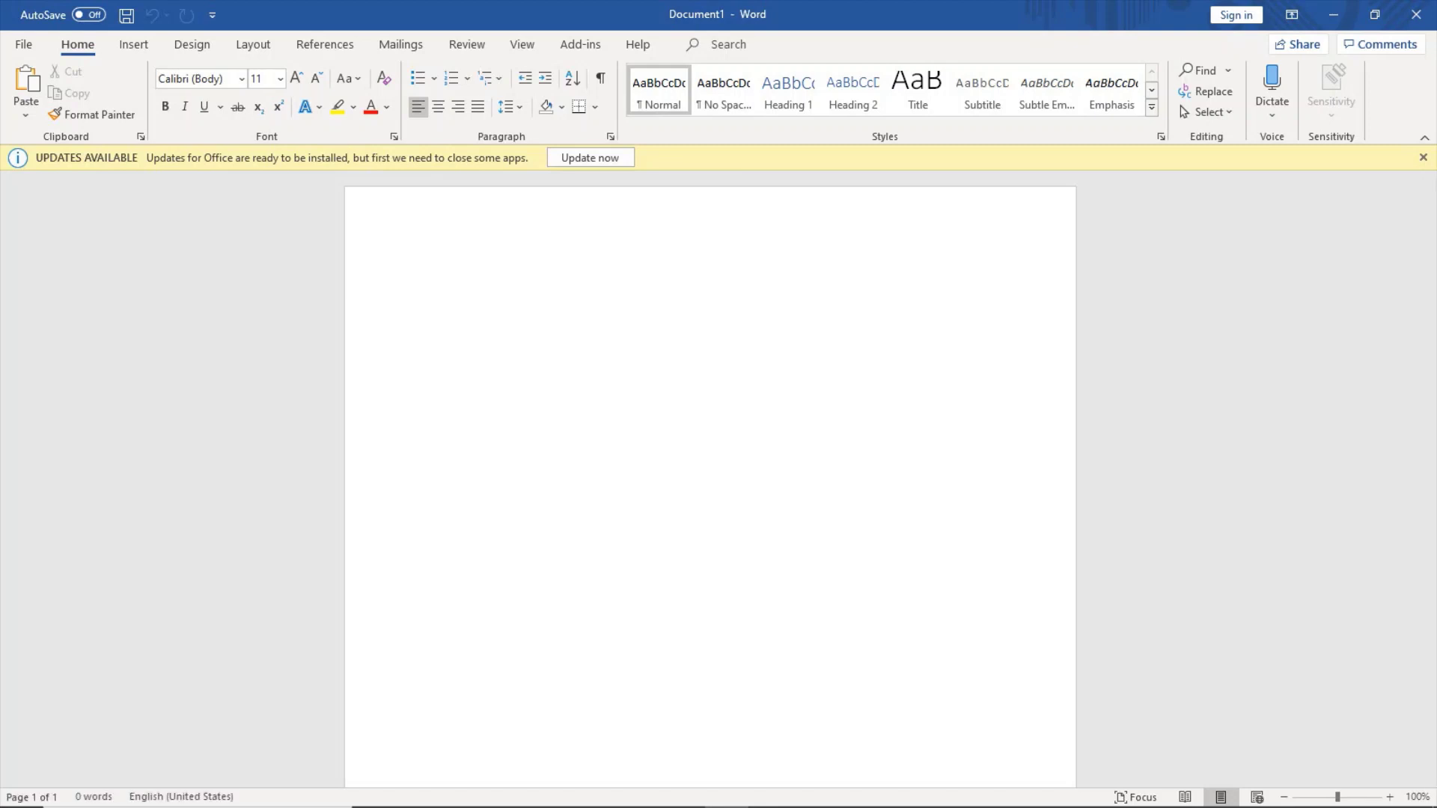
key(alt+F4)
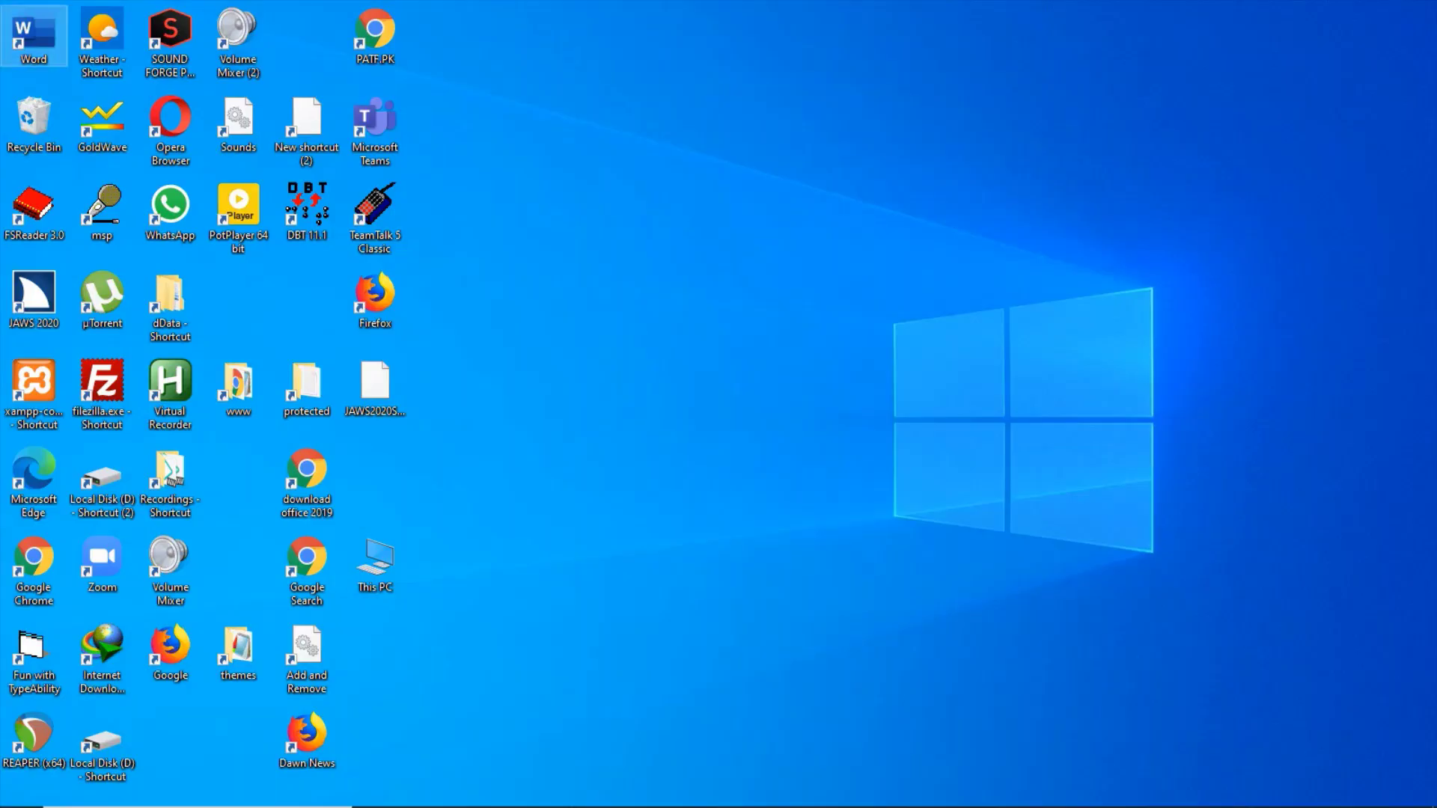